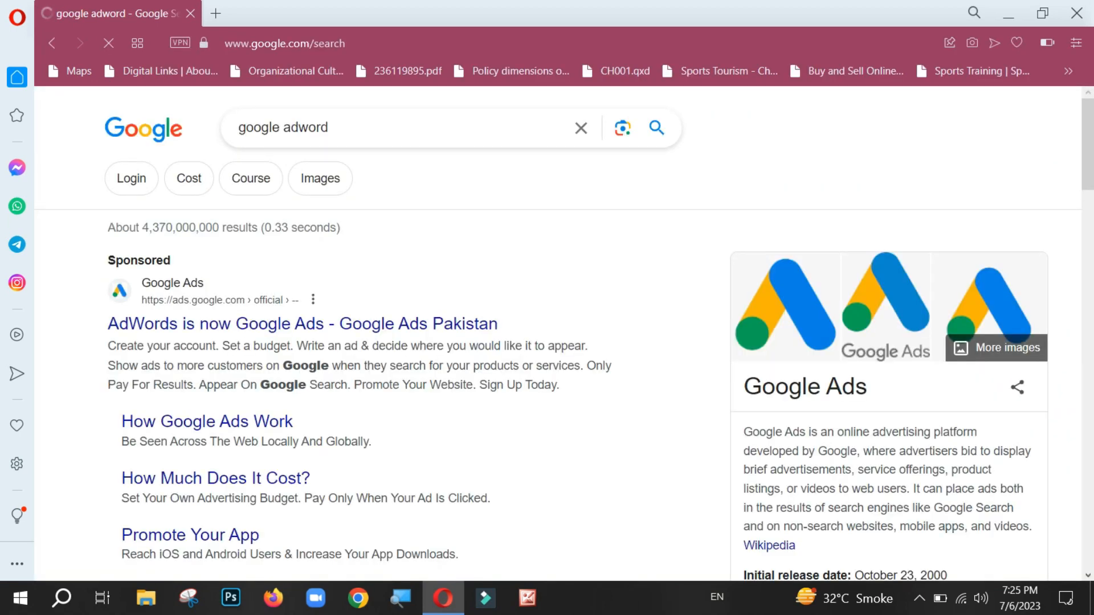
Step: Open the sponsored Google result "Get More Customers With Easy Online Advertising" from the google adword search results
scroll(558, 334, down, 5)
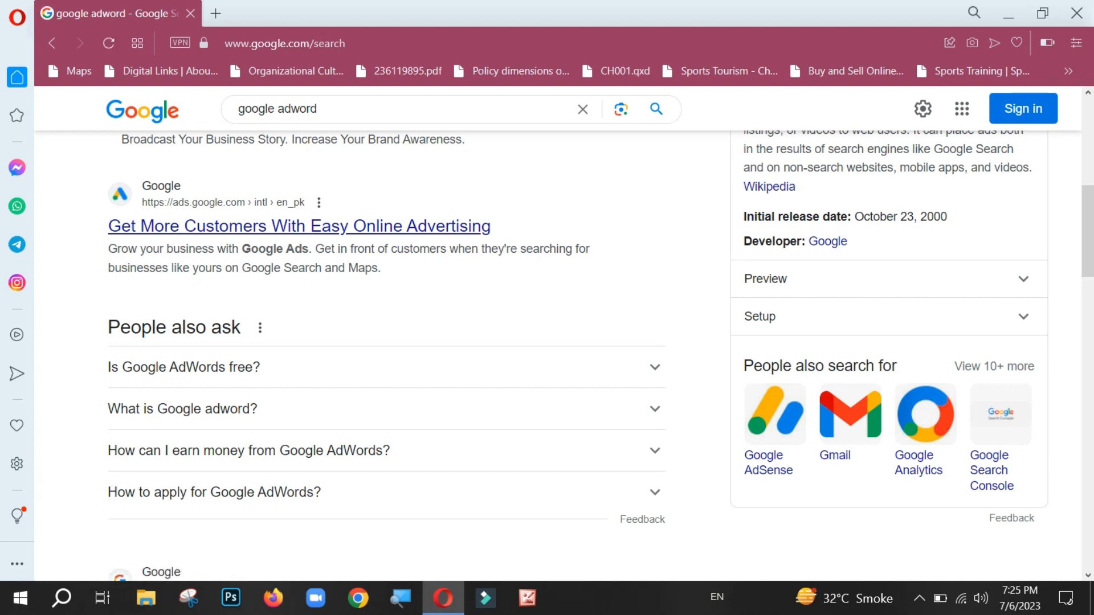
click(299, 226)
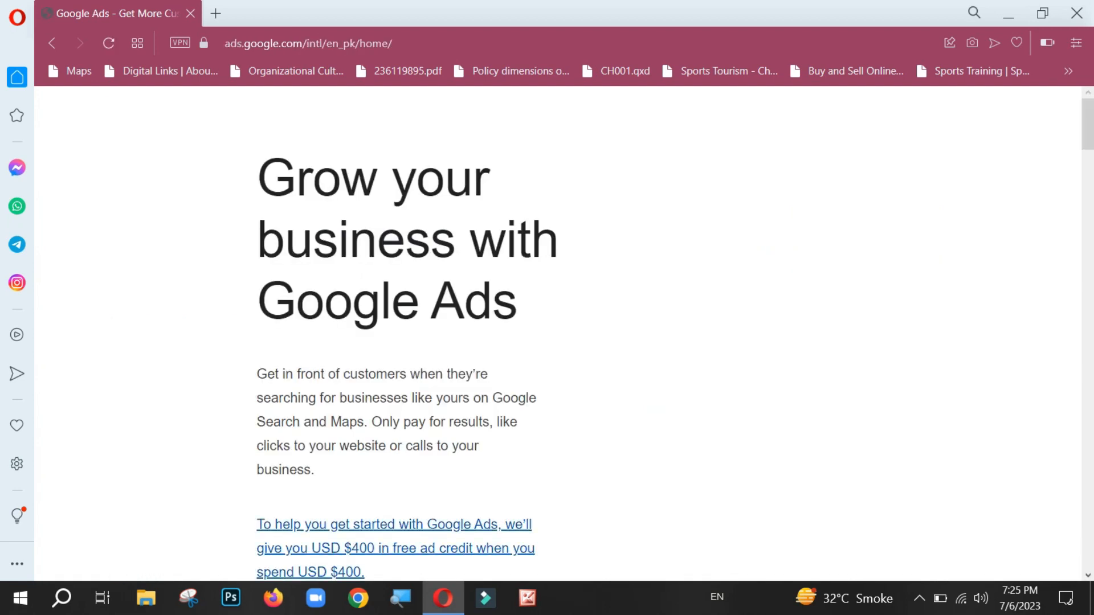
Step: Look through the Google Ads overview page, including the sections on showing up in searches and getting results
scroll(558, 353, down, 5)
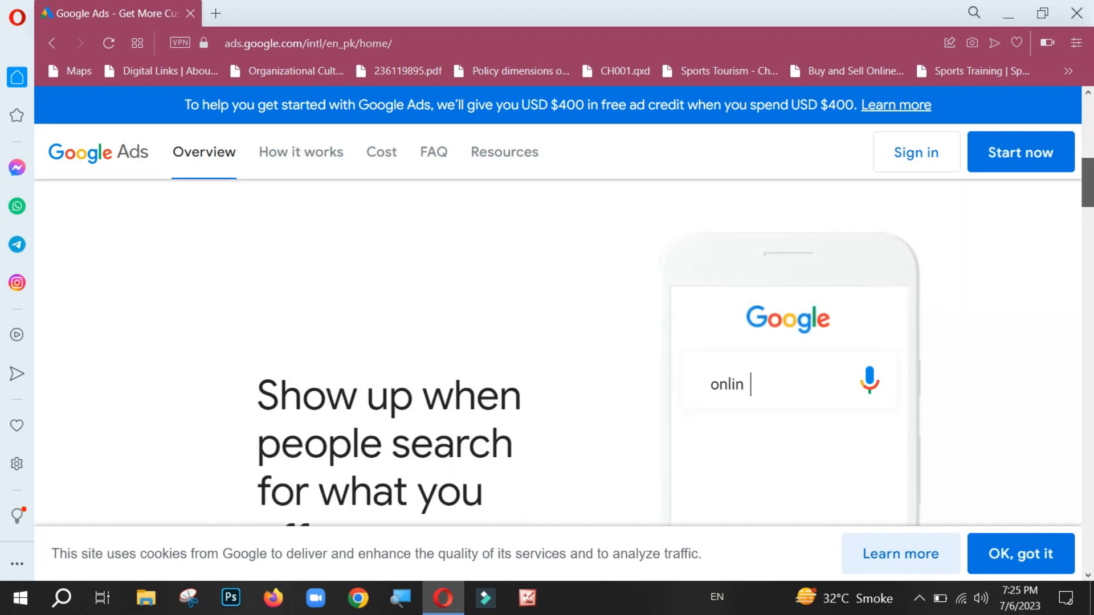
scroll(559, 353, down, 10)
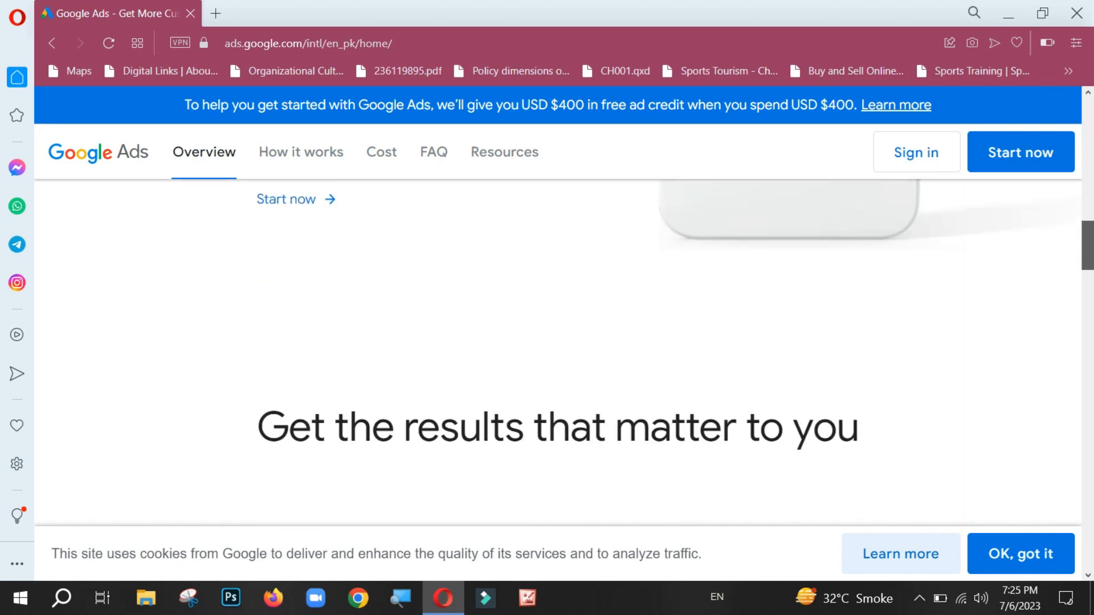
scroll(559, 353, down, 10)
scroll(558, 353, down, 8)
scroll(559, 354, down, 15)
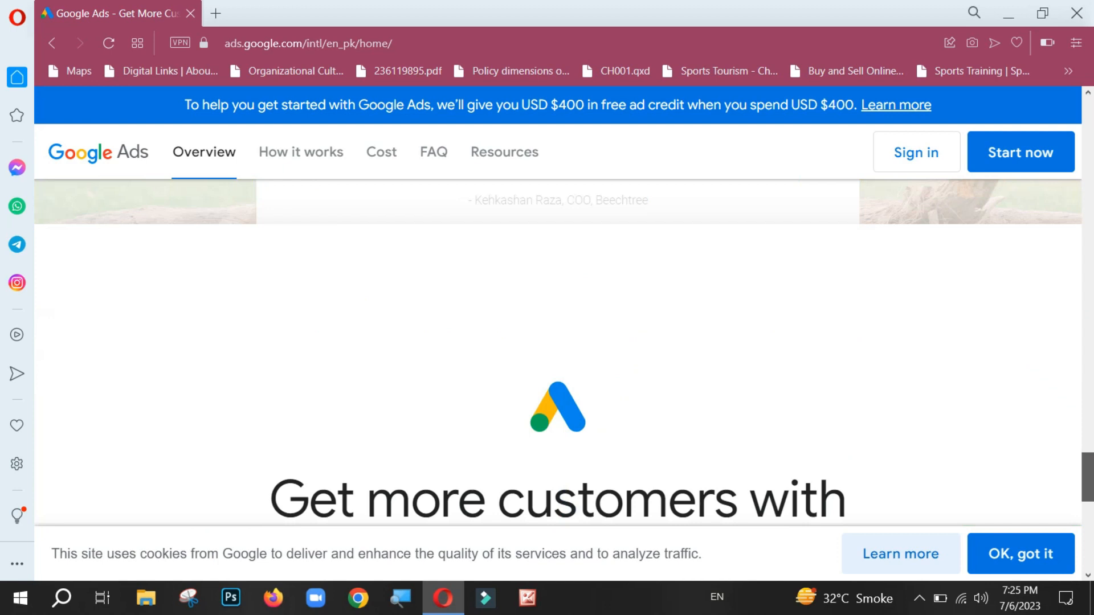
scroll(558, 353, down, 5)
scroll(558, 353, up, 15)
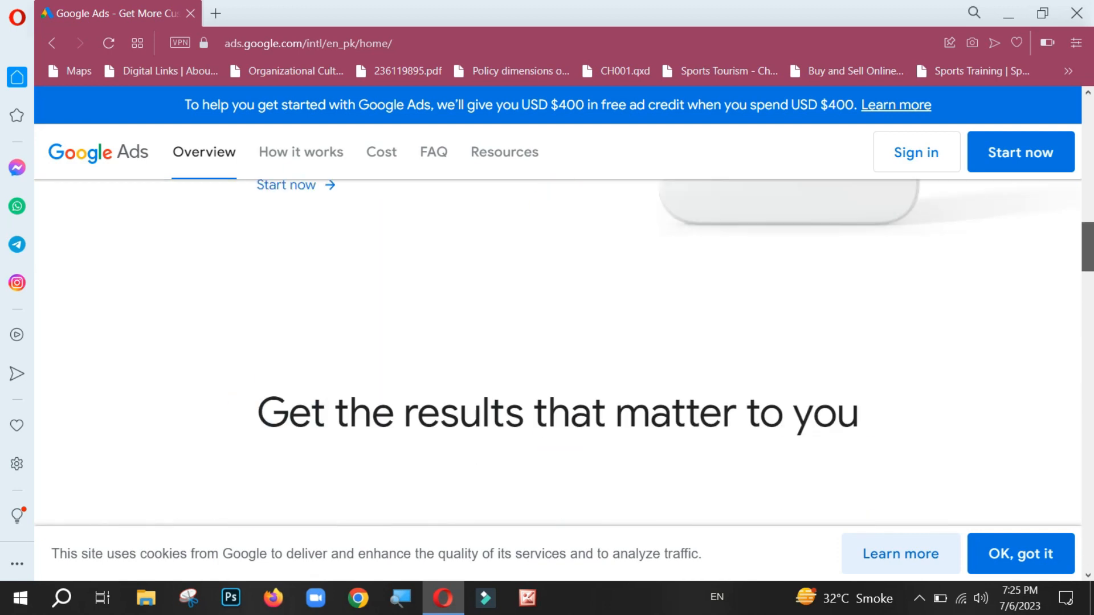
scroll(558, 354, down, 5)
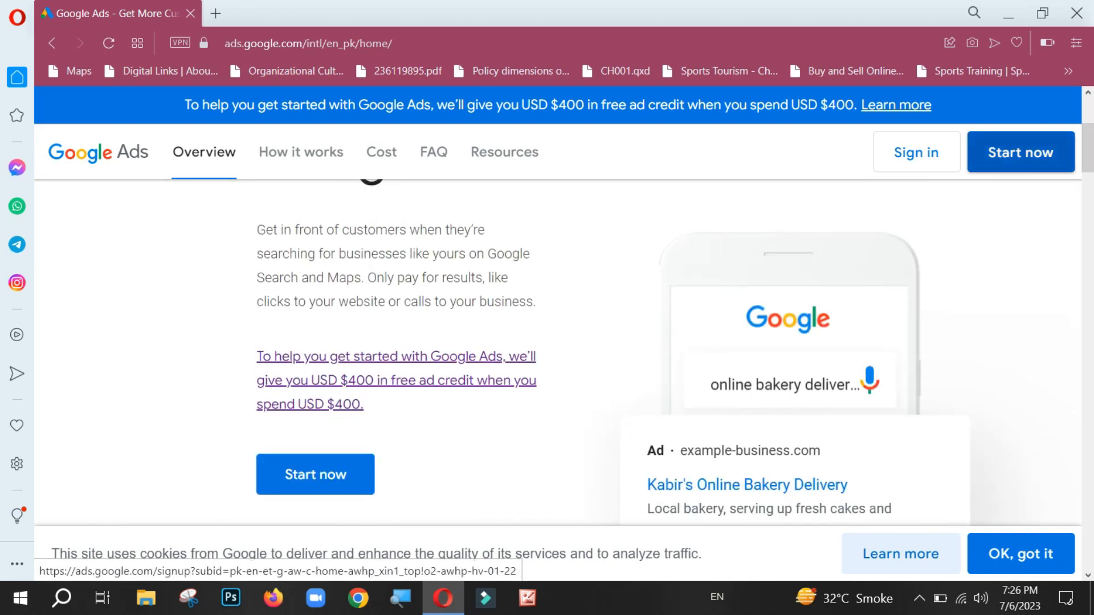
Step: Start the Google Ads sign-up and submit the account's email on the Google sign-in page
click(1020, 152)
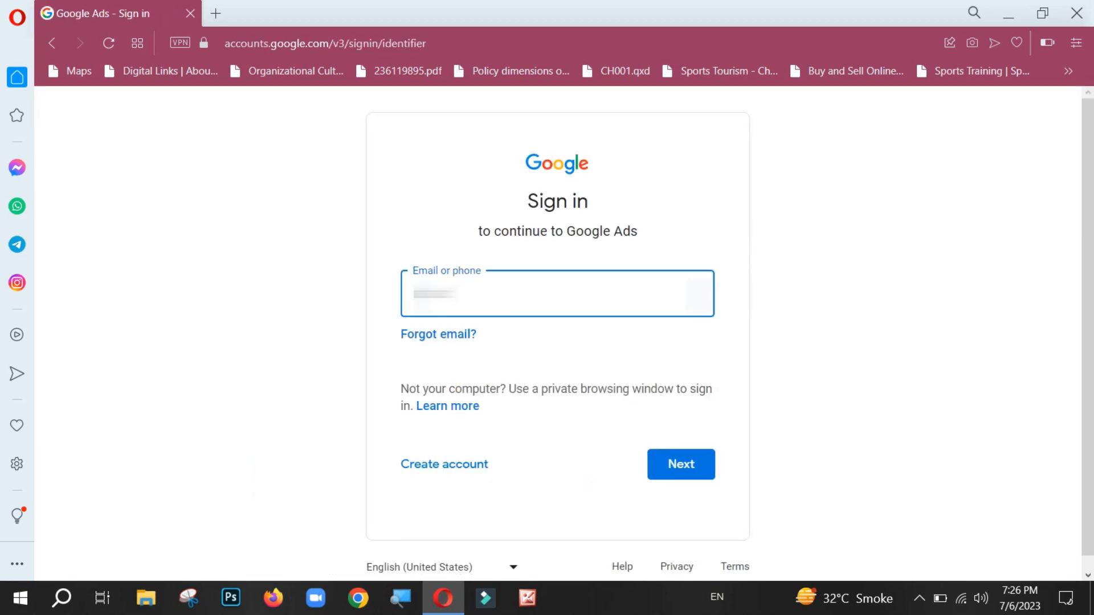
text(******)
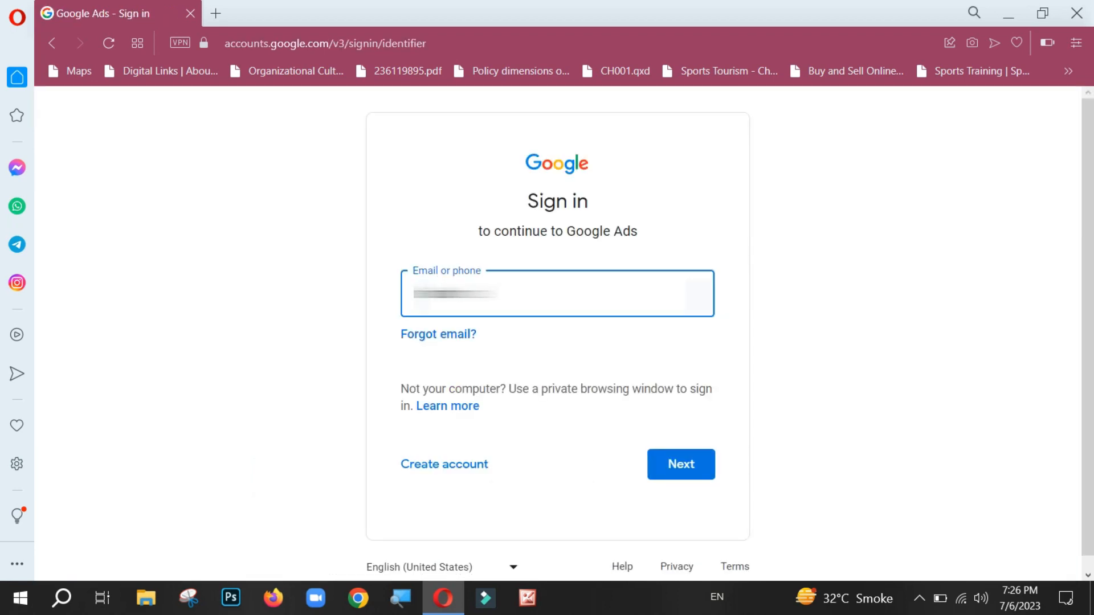
text(********)
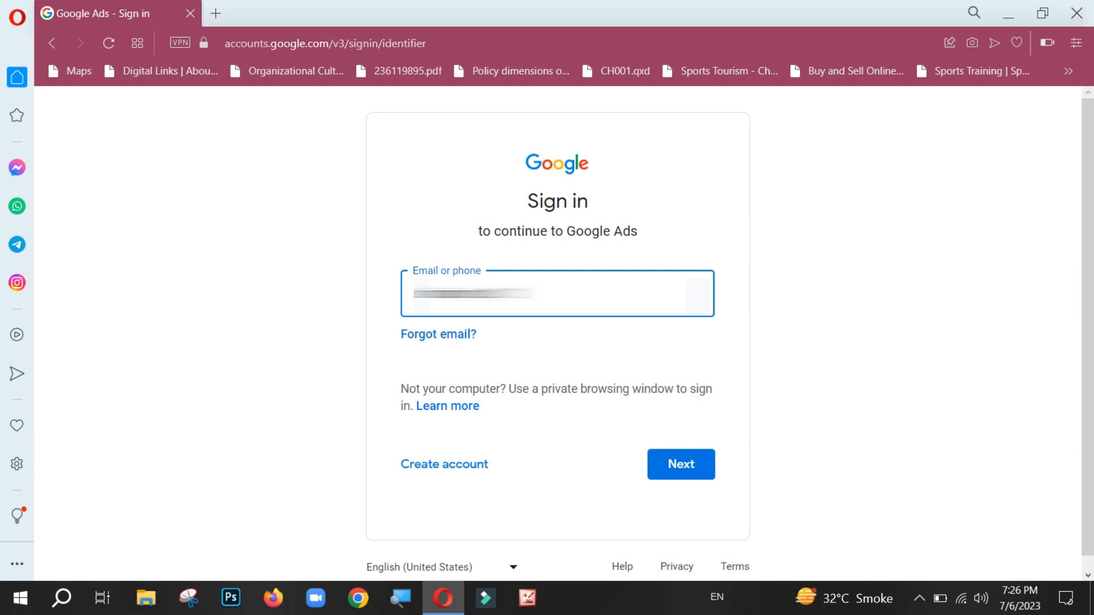
key(Return)
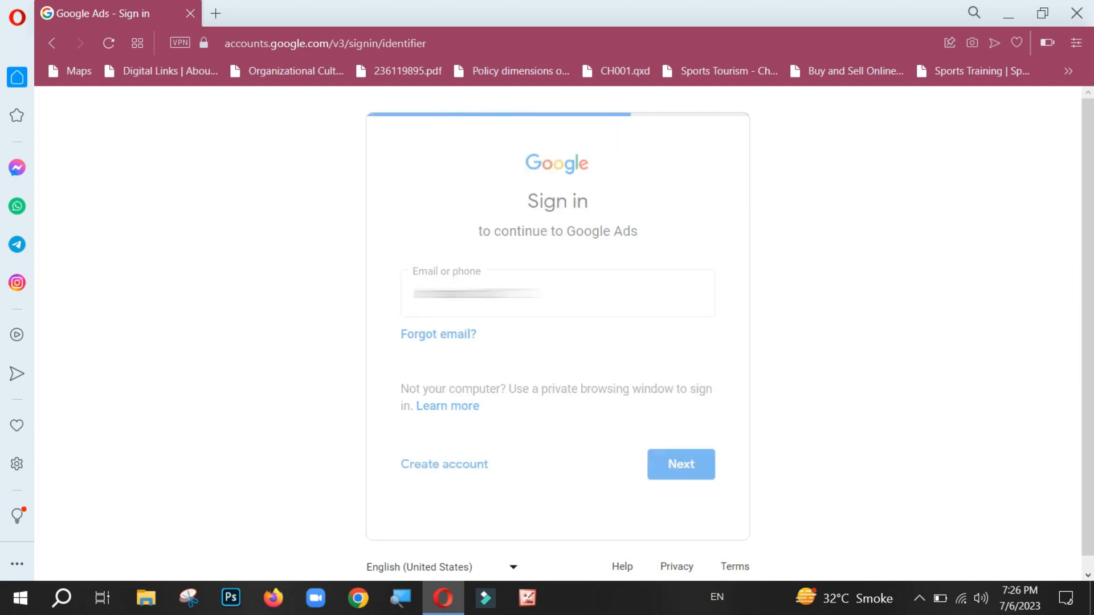
Step: Enter the account password to sign in to Google Ads
text(*********)
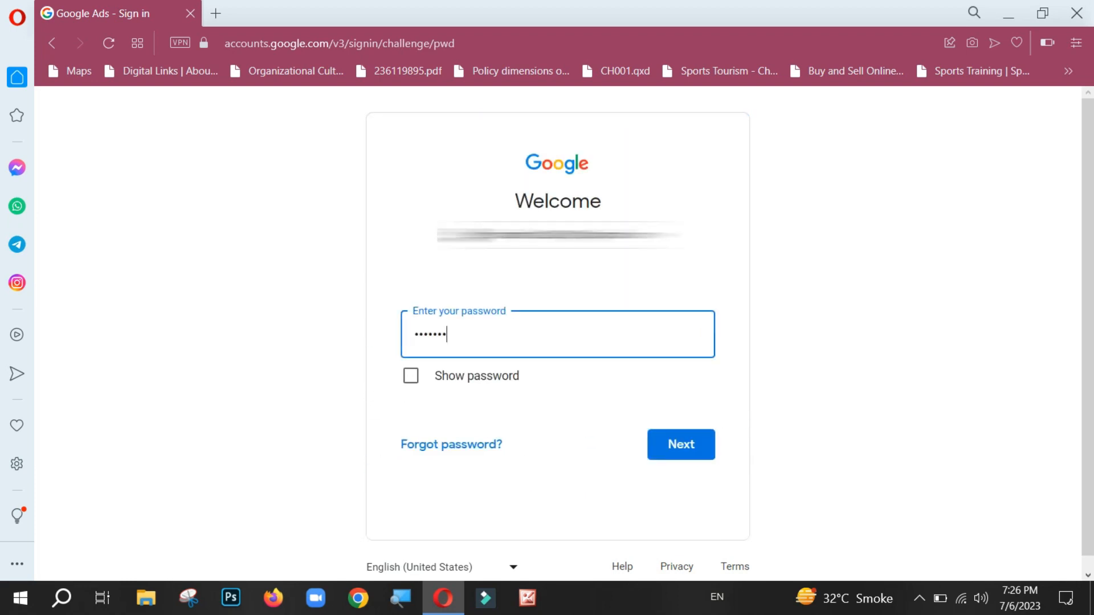
text(*)
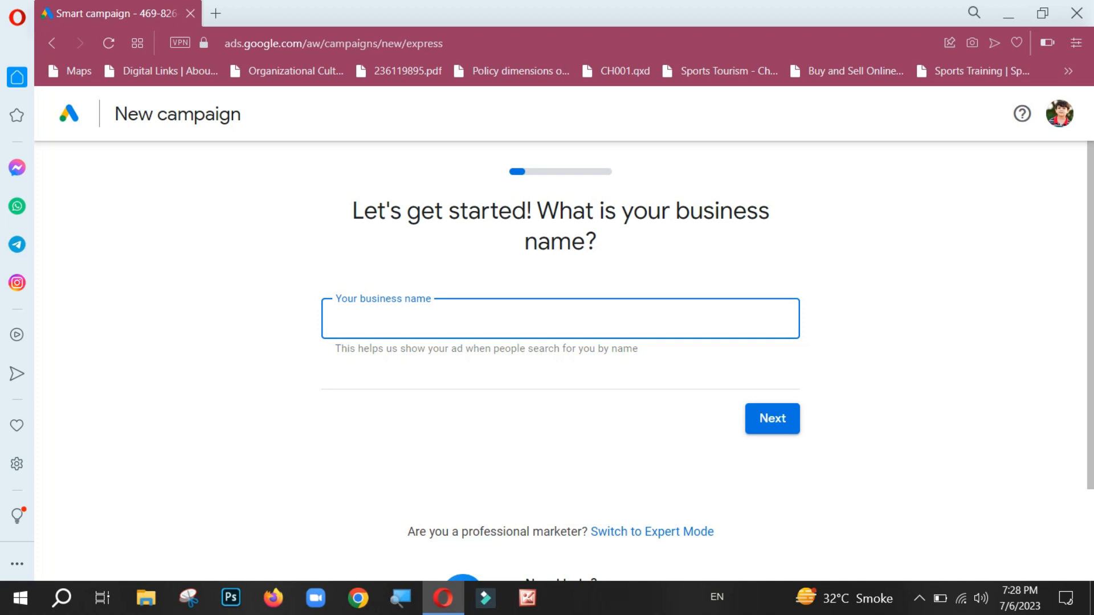
Step: Switch the new campaign setup to Expert Mode without entering a business name
scroll(561, 342, down, 2)
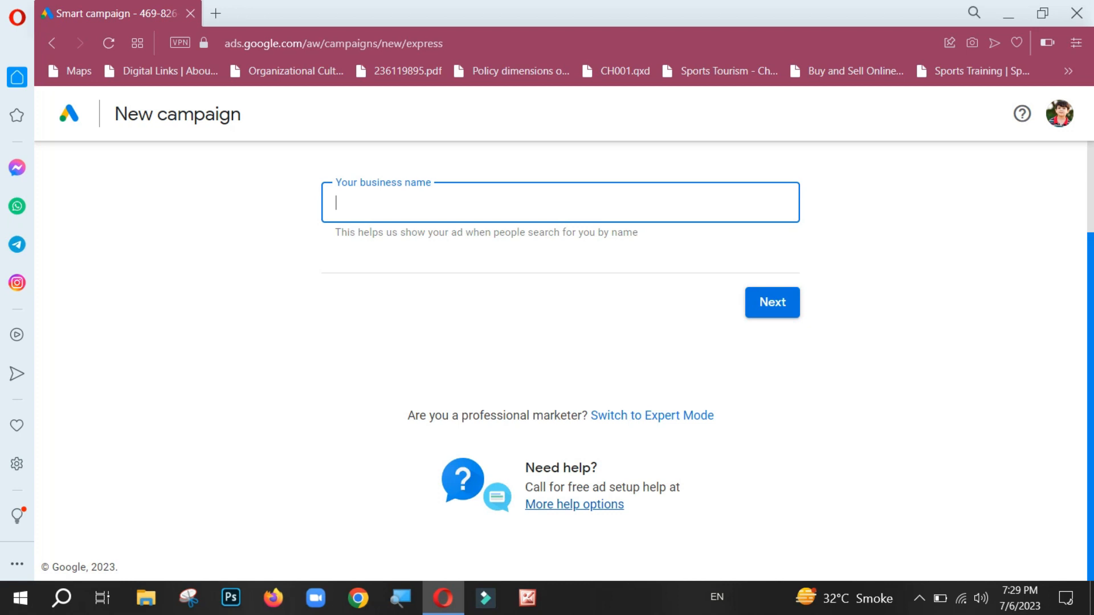
scroll(560, 365, up, 1)
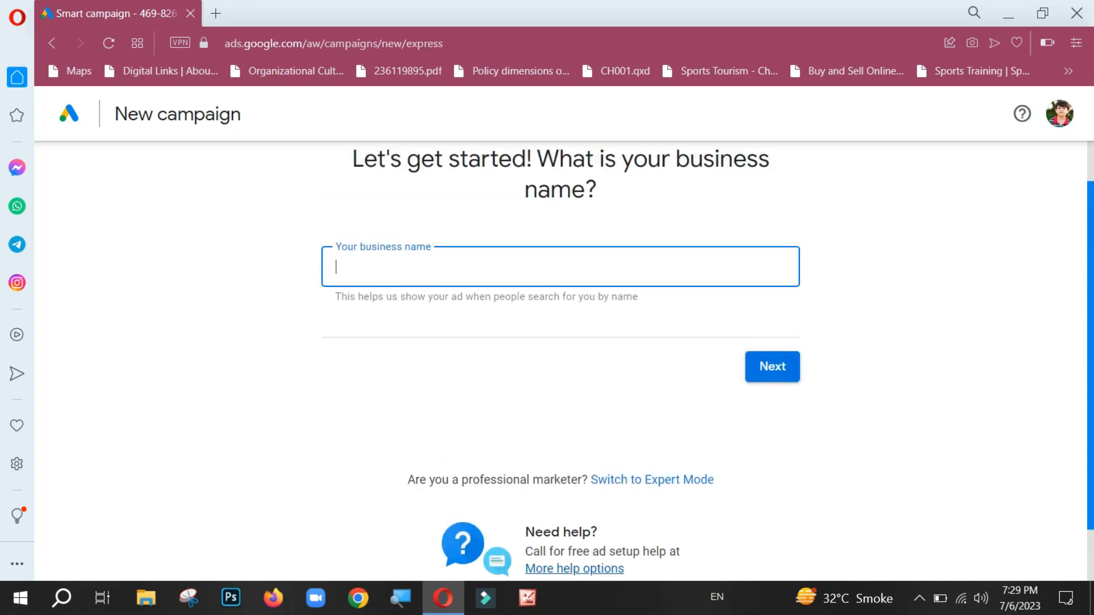
click(652, 480)
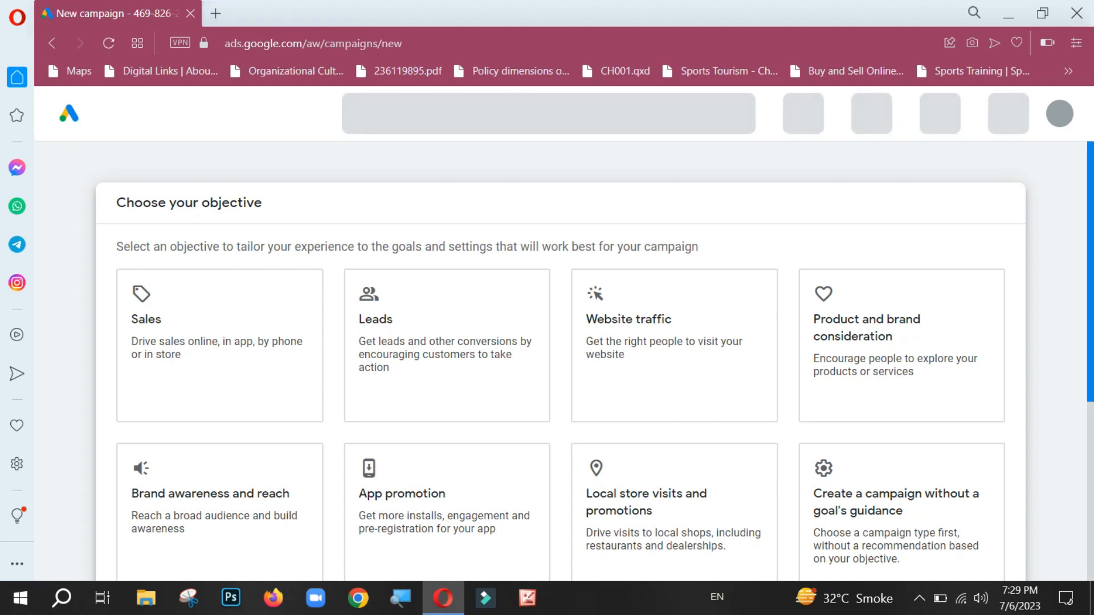
Step: Skip the campaign objectives and choose to create an account without a campaign
scroll(560, 342, down, 2)
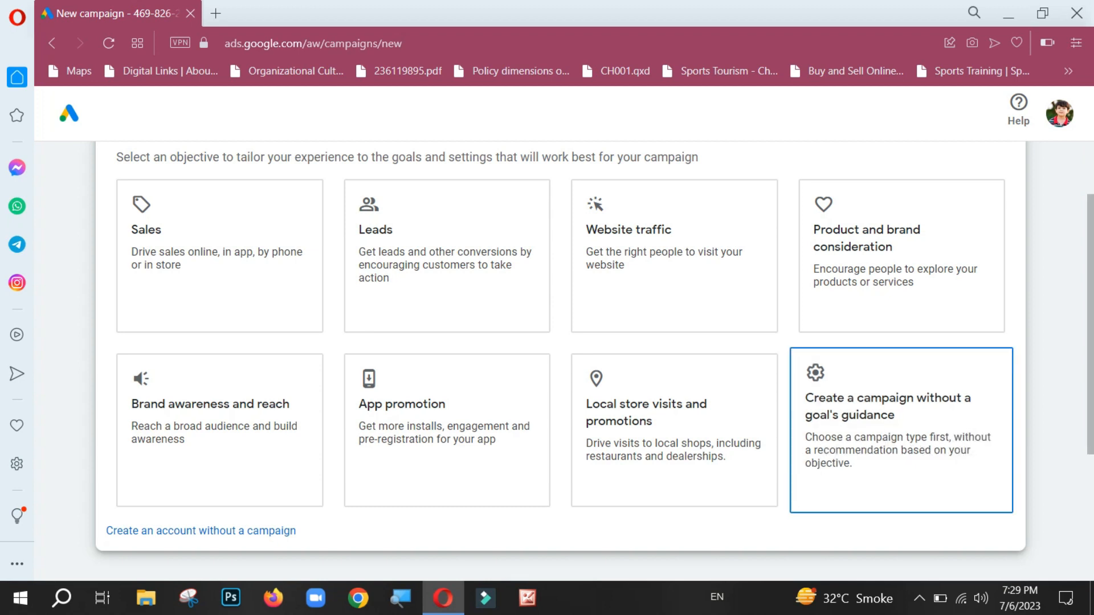
drag(923, 482, 789, 471)
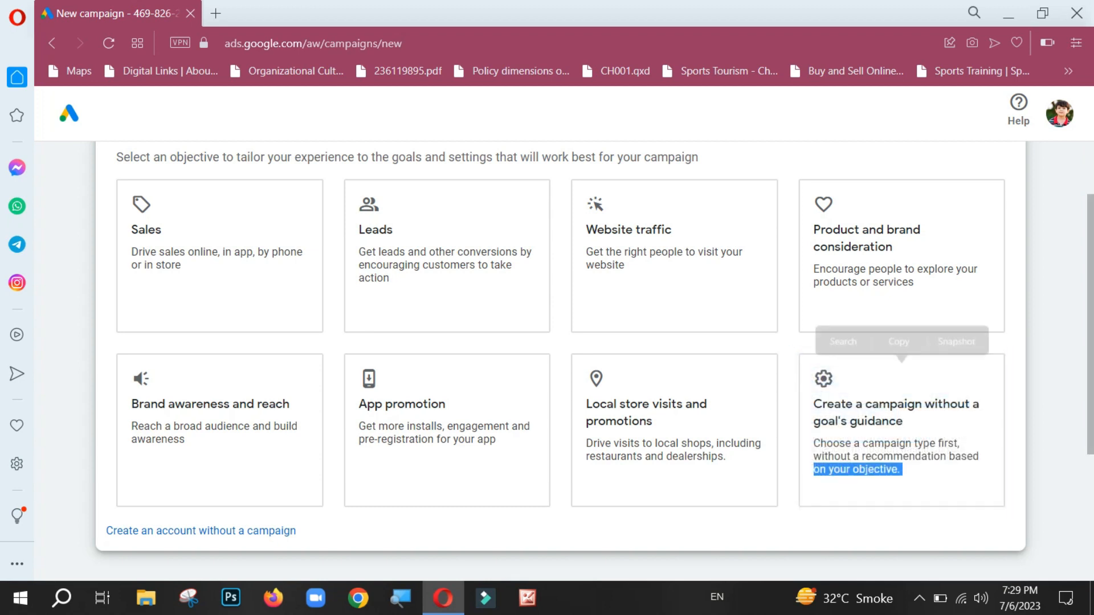
click(789, 473)
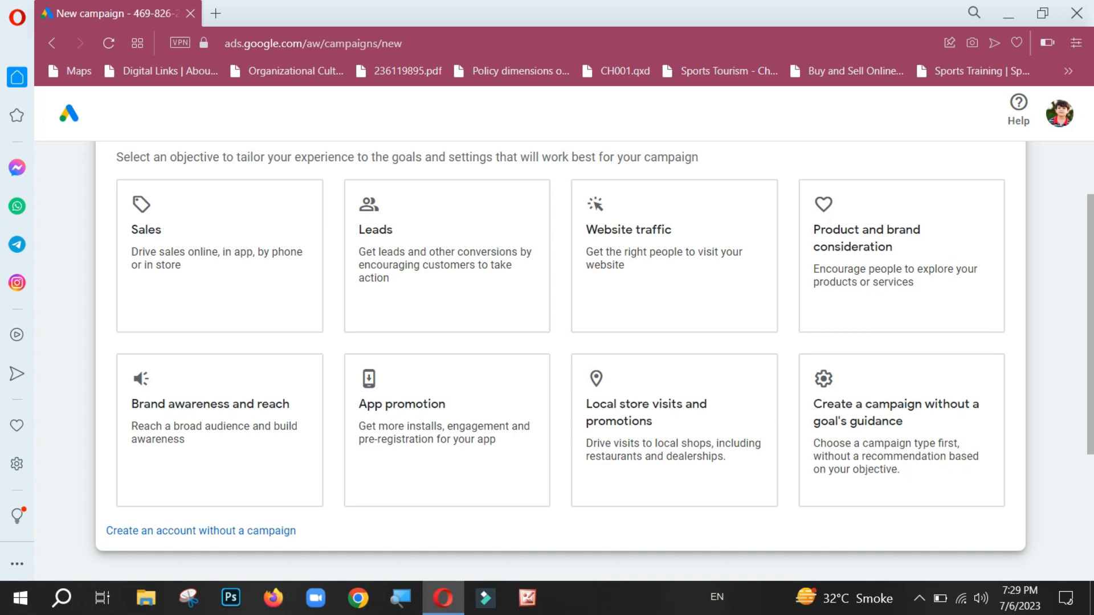
click(201, 532)
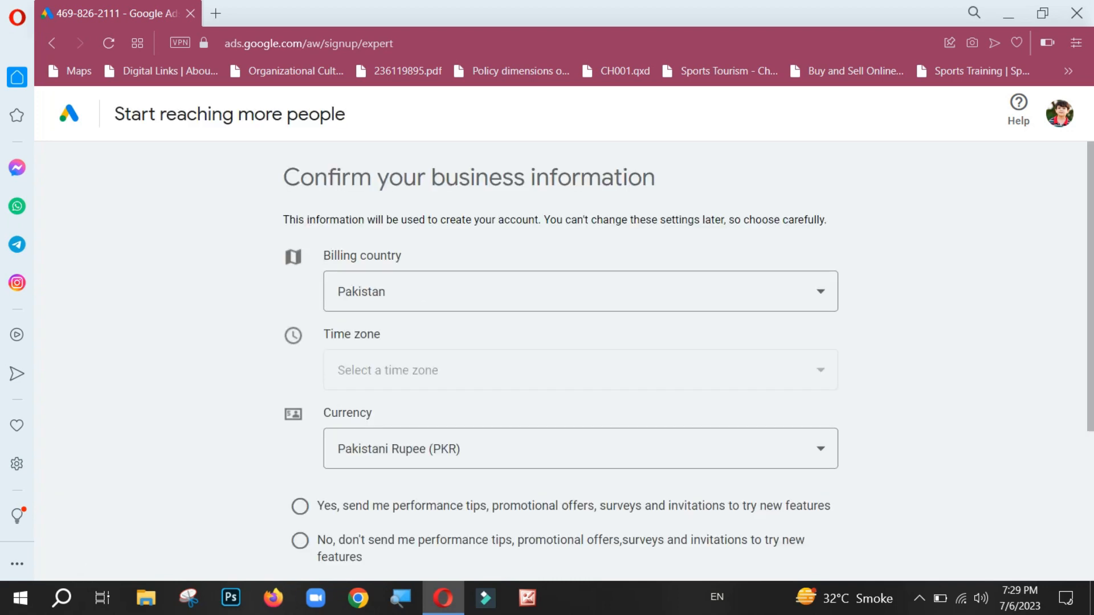
Step: Opt in to performance tips, promotional offers, surveys and invitations, and submit the business information
scroll(688, 361, down, 4)
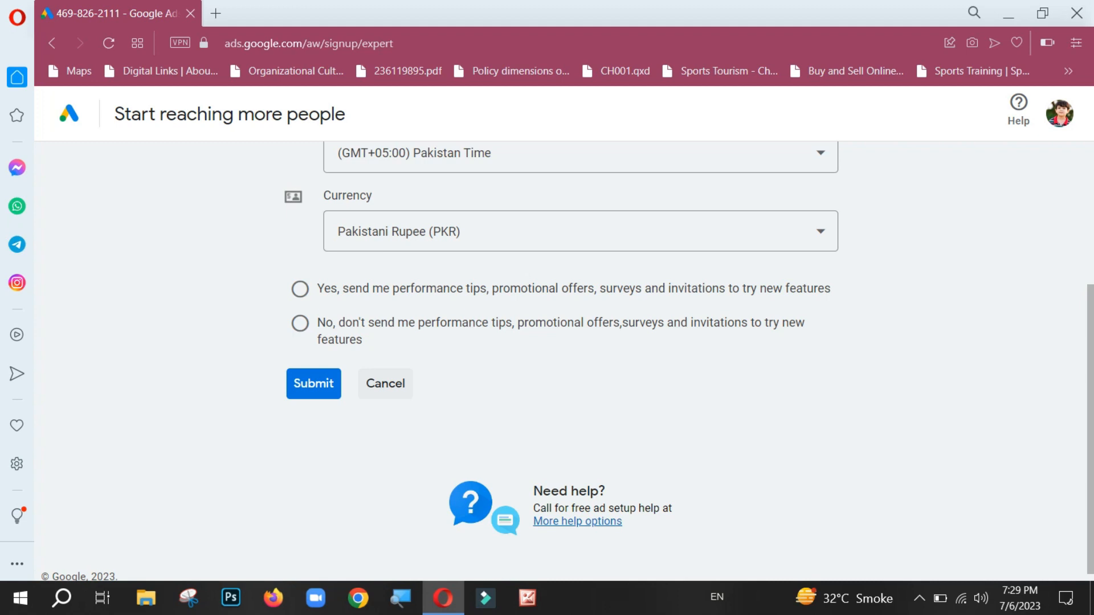
click(300, 289)
mouse_move(1090, 421)
mouse_down()
mouse_move(1090, 278)
mouse_move(1090, 429)
mouse_up()
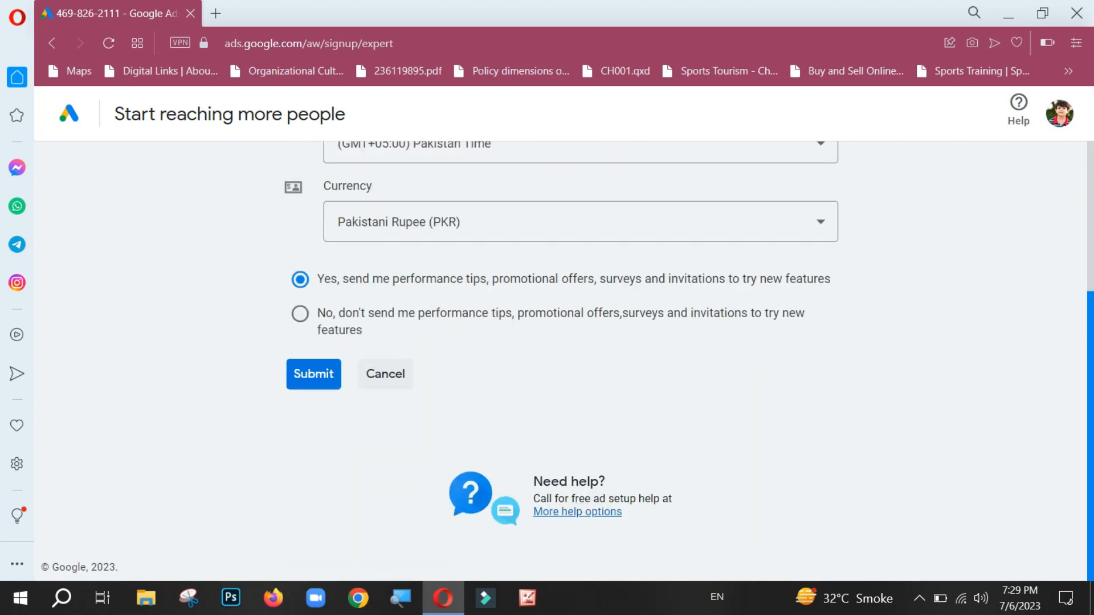
click(314, 374)
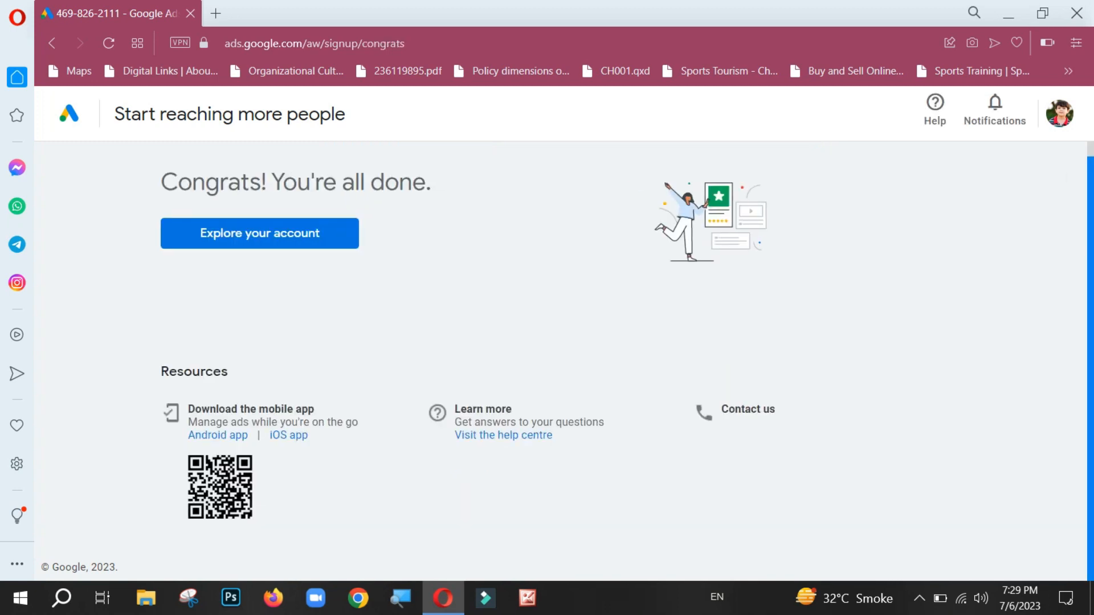
Step: Go from the sign-up completion page to the new account's Overview page
scroll(1090, 359, up, 1)
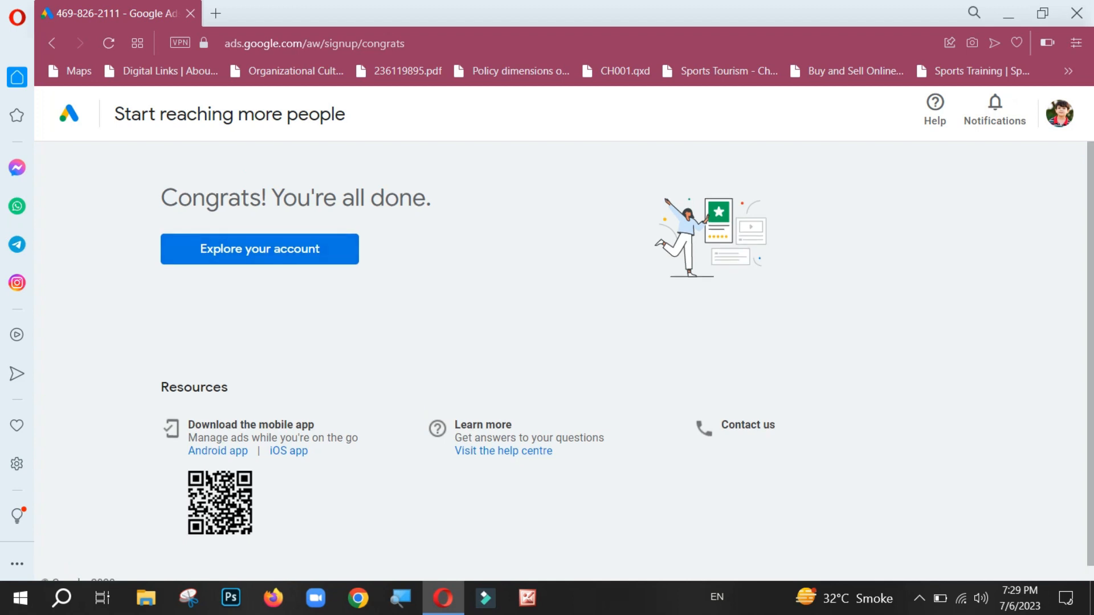
click(260, 249)
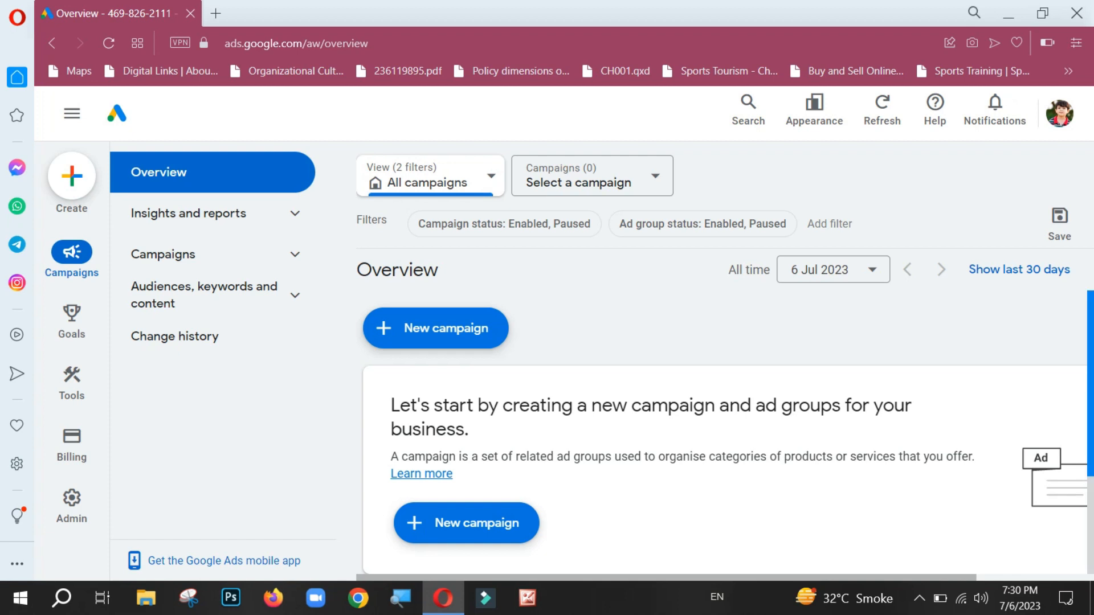
mouse_move(1091, 383)
mouse_down()
mouse_move(1091, 470)
mouse_move(1090, 383)
mouse_up()
Step: Examine the Goals, Tools, Billing and Admin sections, and the Insights and reports, Campaigns, and Audiences, keywords and content groups
mouse_move(72, 322)
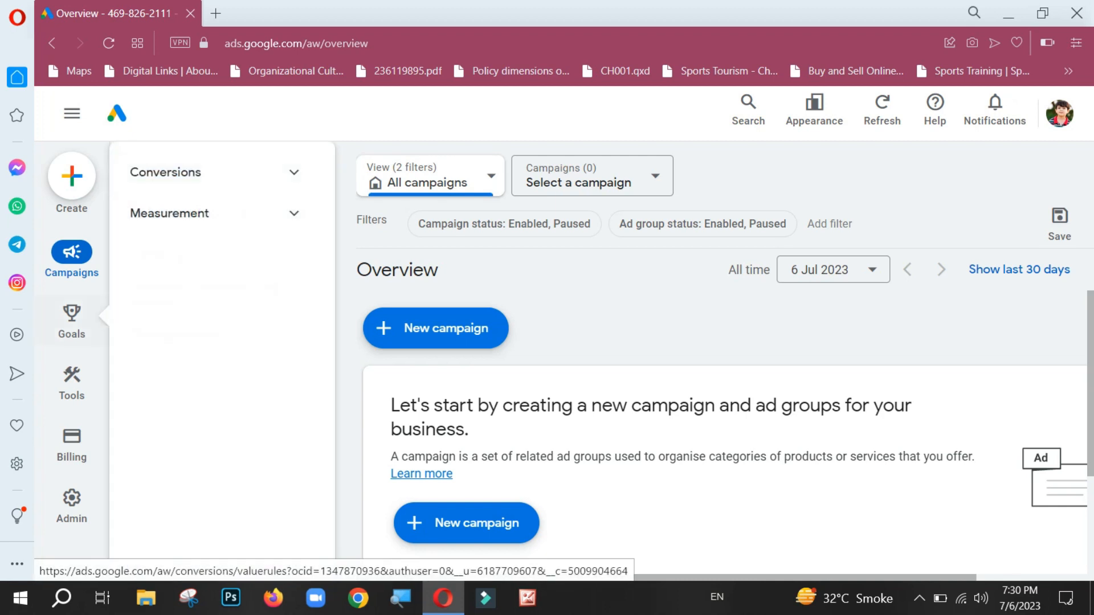
mouse_move(72, 381)
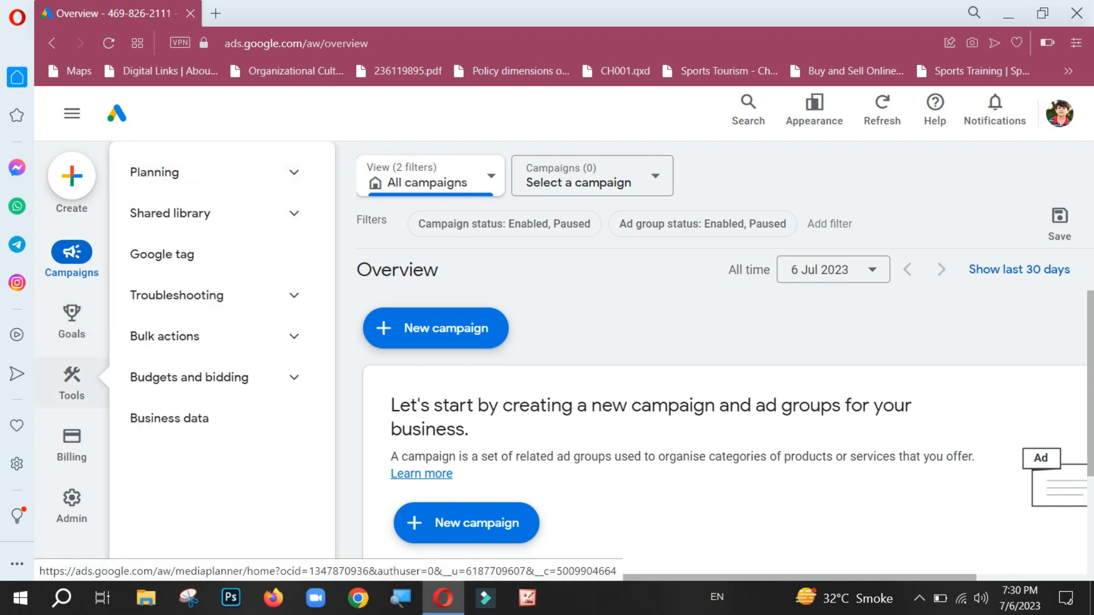
mouse_move(72, 444)
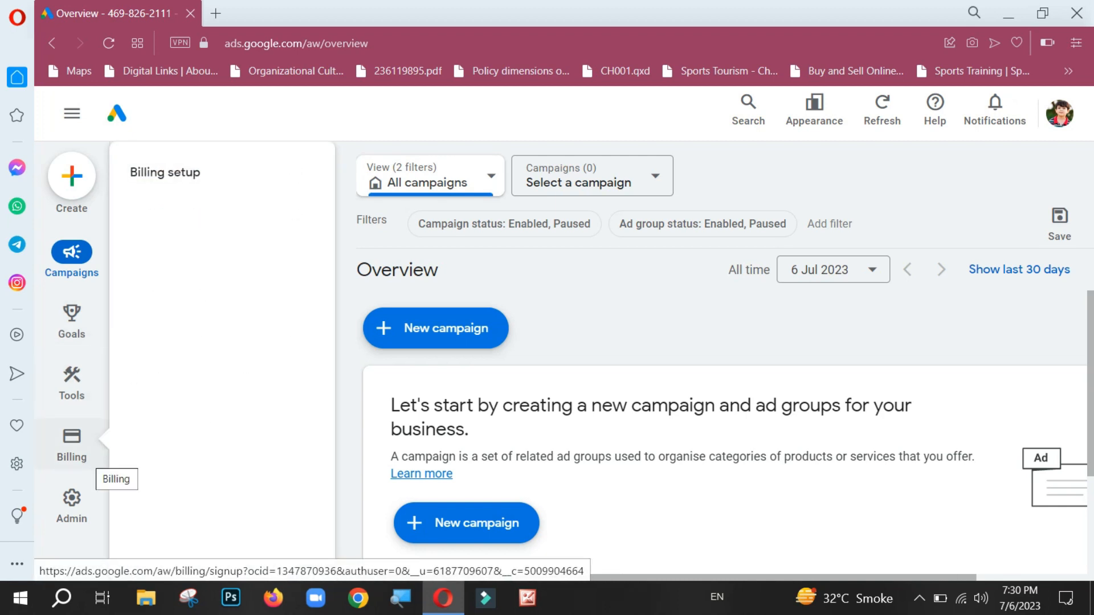
mouse_move(72, 501)
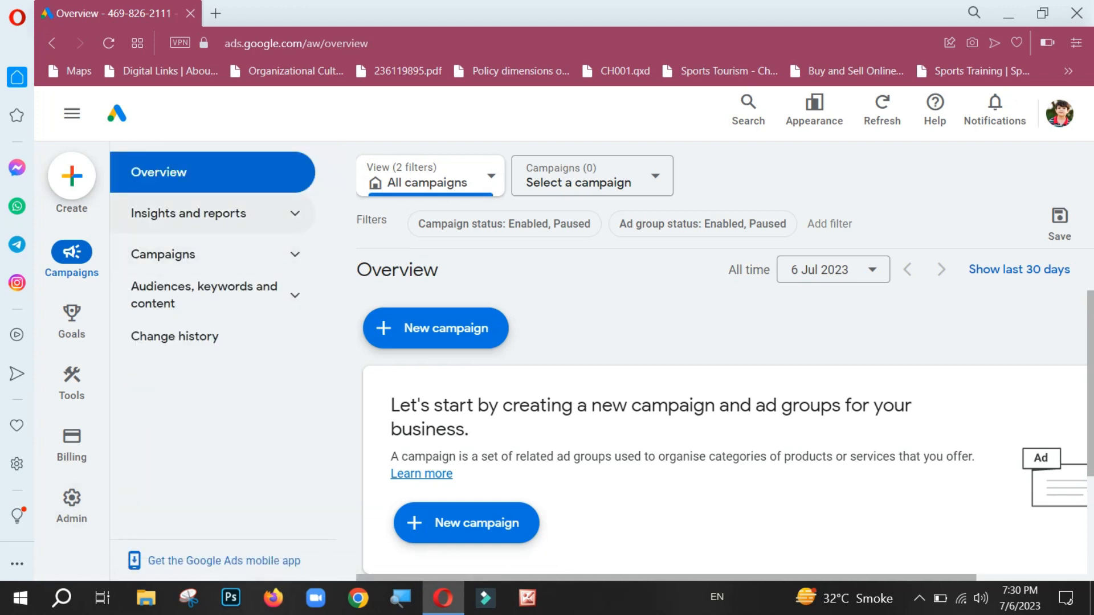
click(212, 213)
click(212, 213)
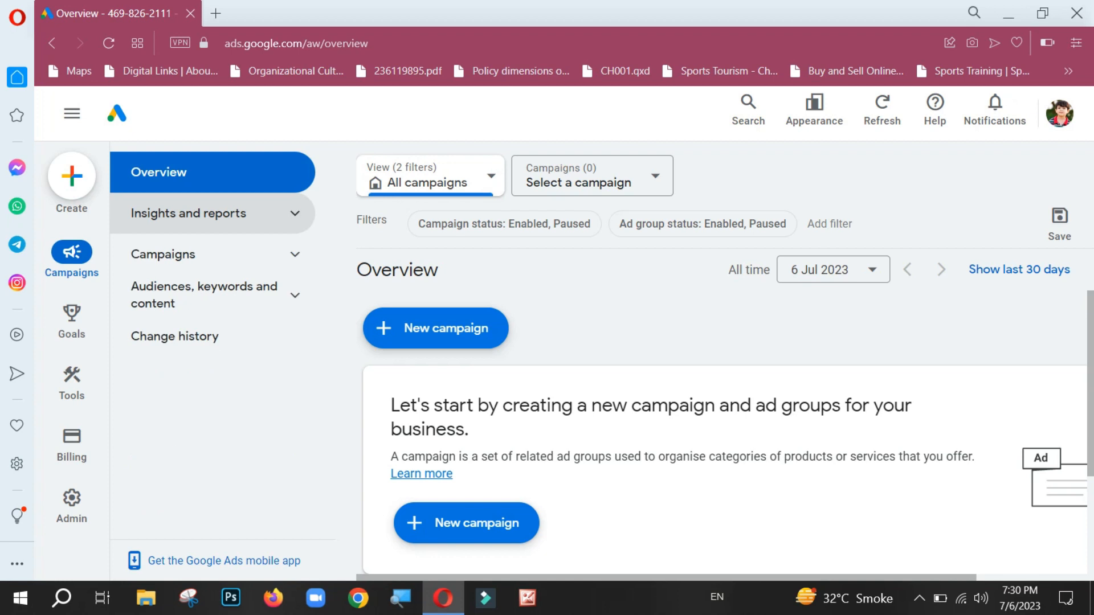
click(212, 254)
click(212, 254)
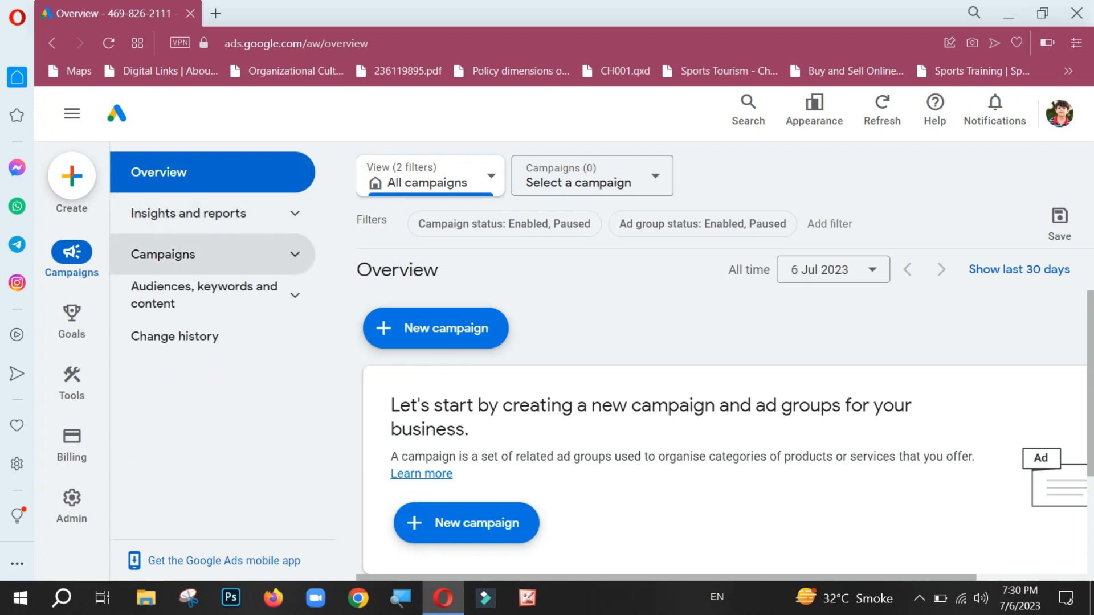
click(212, 294)
click(212, 295)
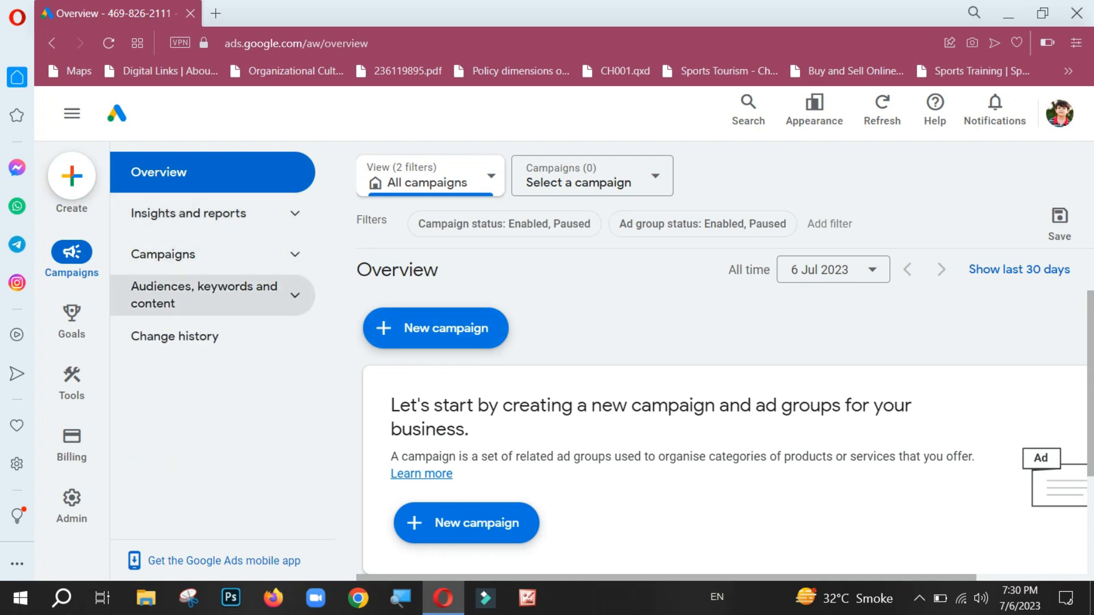
Step: Start a new campaign and choose to create it without a goal's guidance
mouse_move(1090, 379)
mouse_down()
mouse_move(1090, 478)
mouse_move(1090, 379)
mouse_up()
click(436, 328)
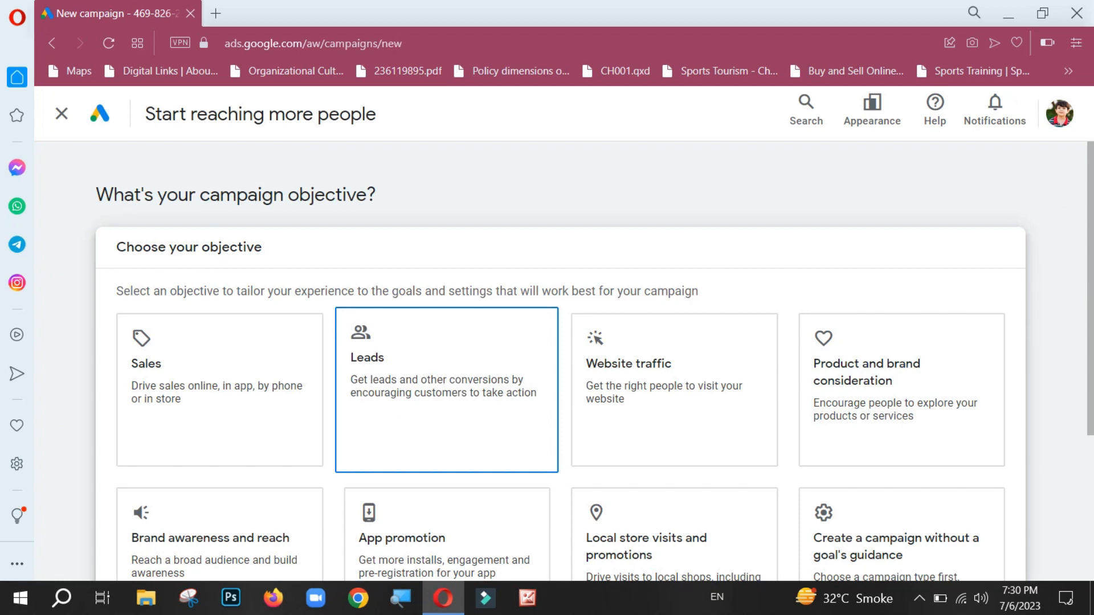
scroll(1090, 365, down, 4)
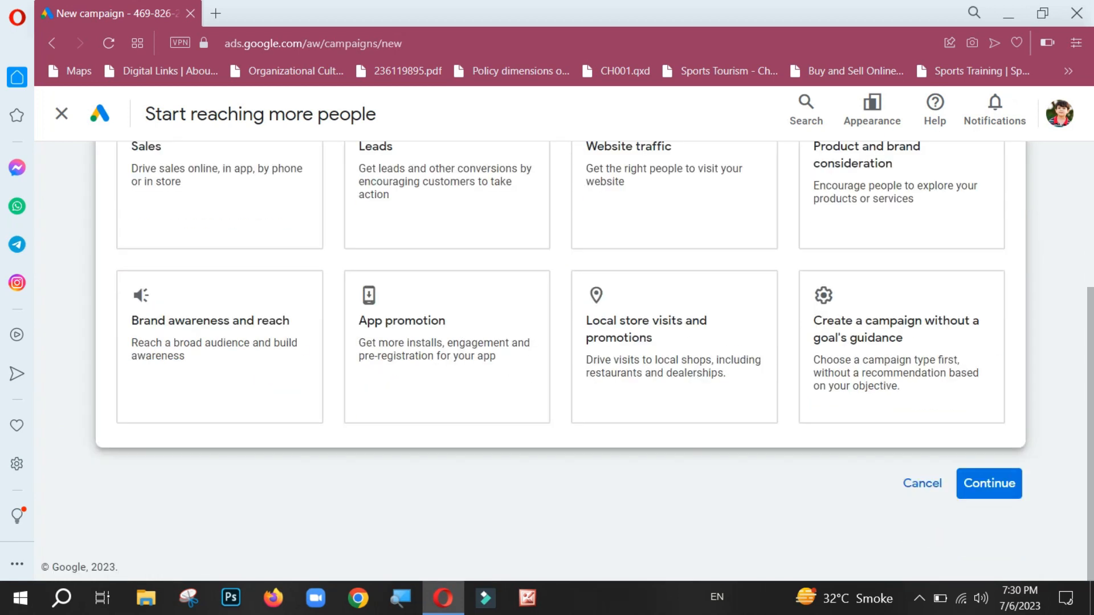
click(901, 347)
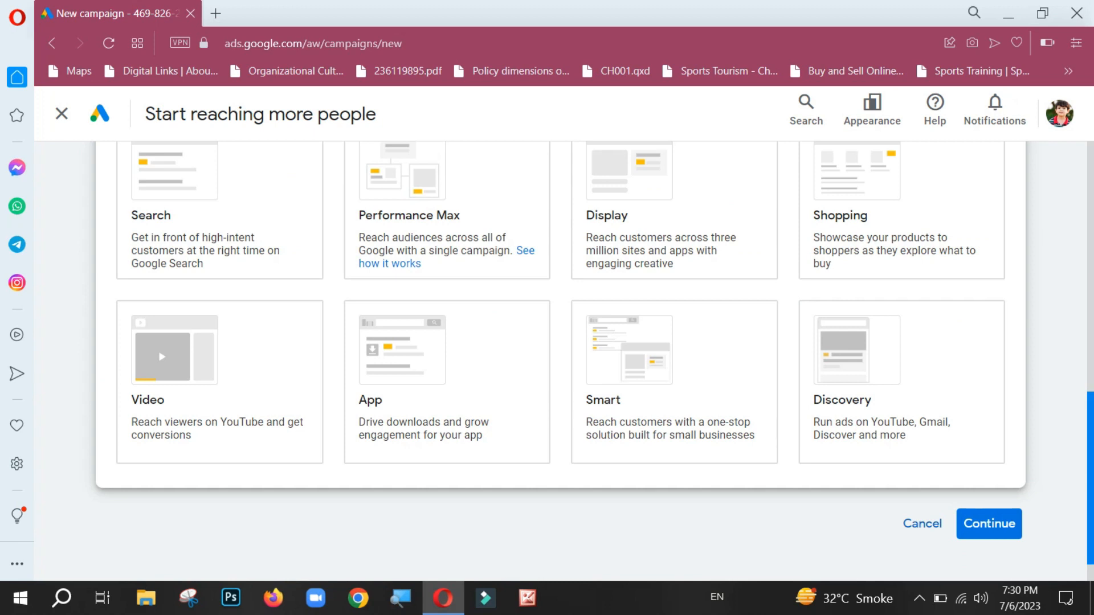
Step: Choose the Video campaign type, look through its subtypes, and continue with Get views
drag(1090, 478, 1091, 453)
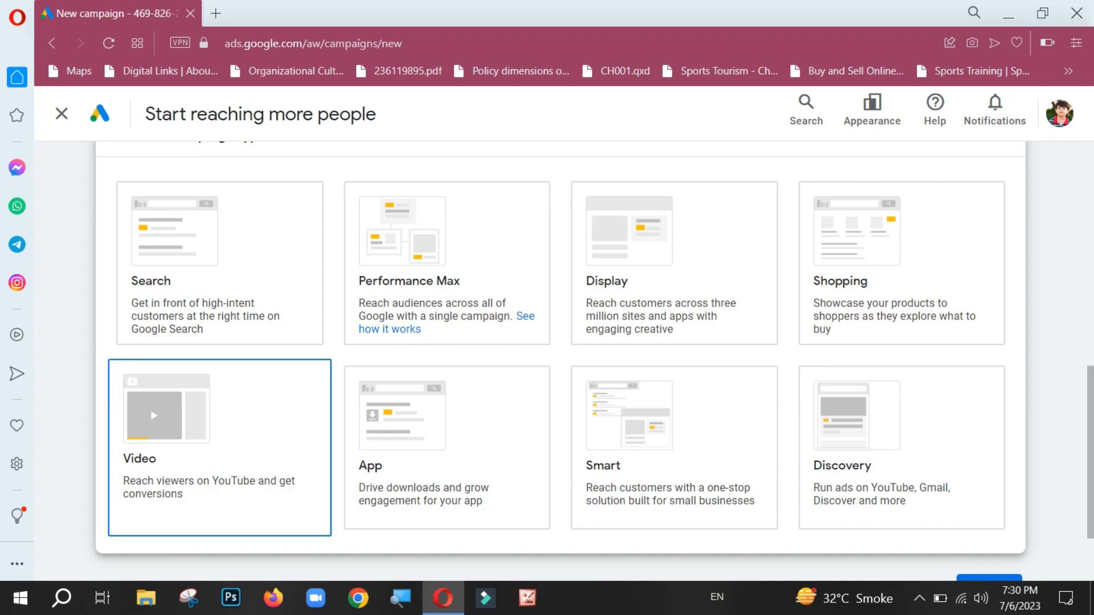
click(220, 448)
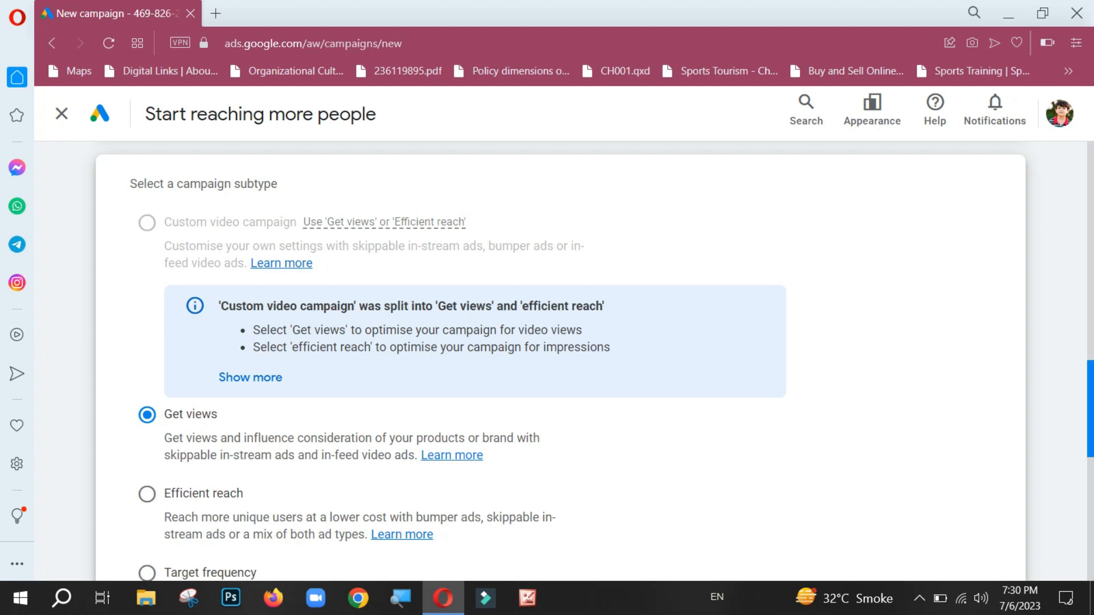
scroll(561, 359, down, 1)
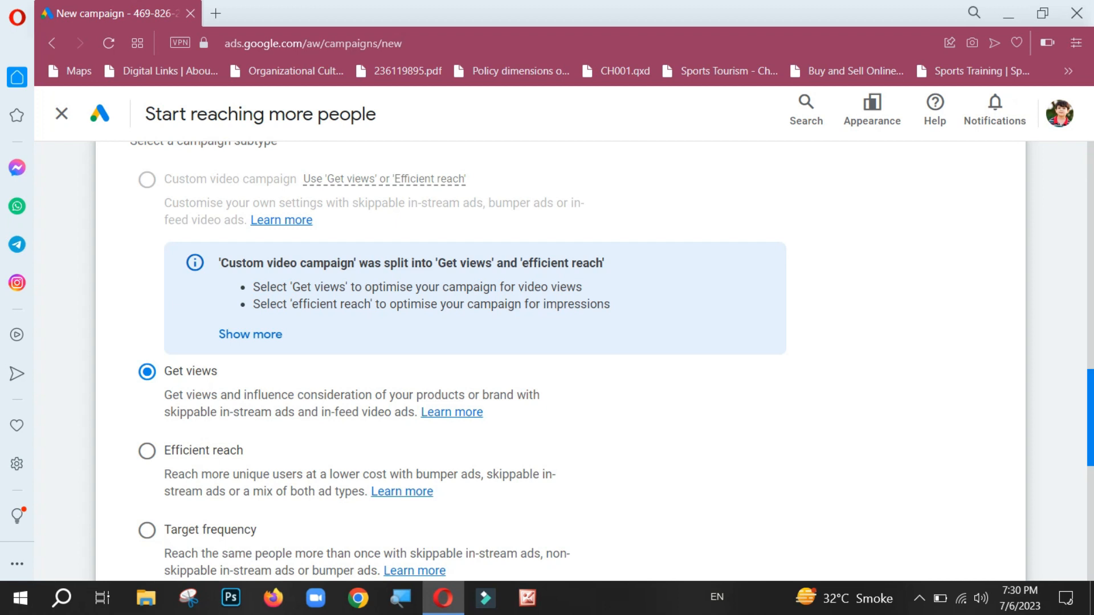
scroll(612, 360, down, 1)
scroll(560, 359, down, 2)
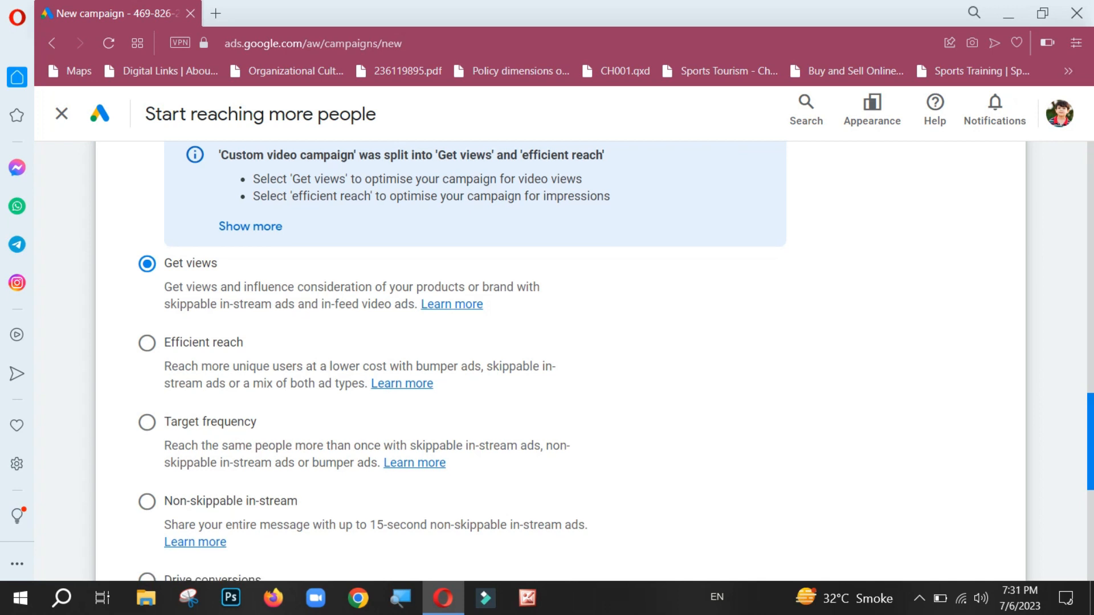
scroll(461, 361, down, 2)
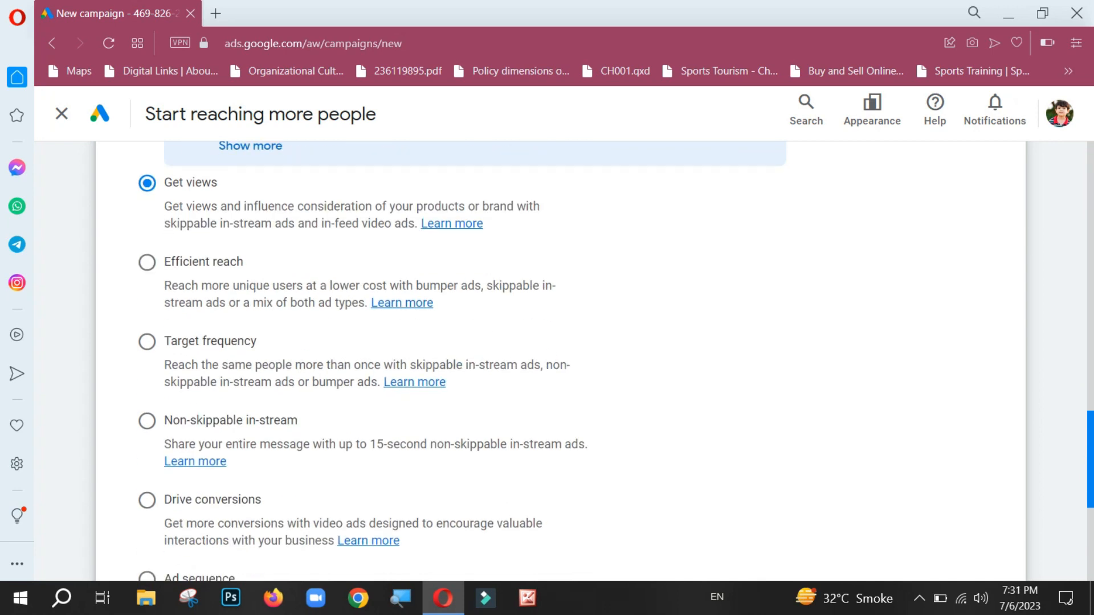
scroll(363, 360, down, 2)
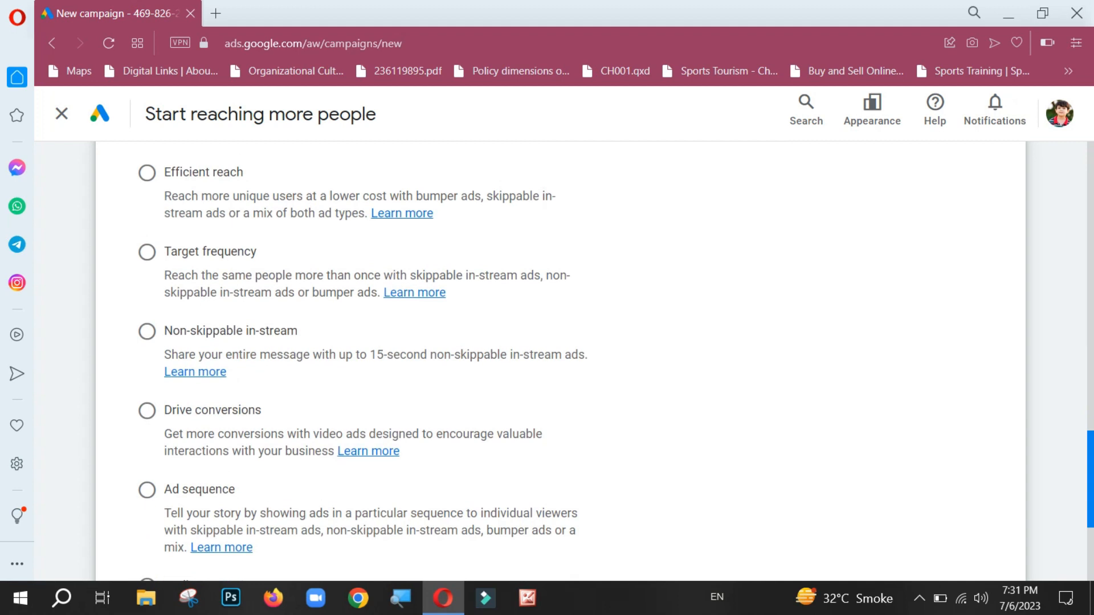
scroll(560, 361, down, 4)
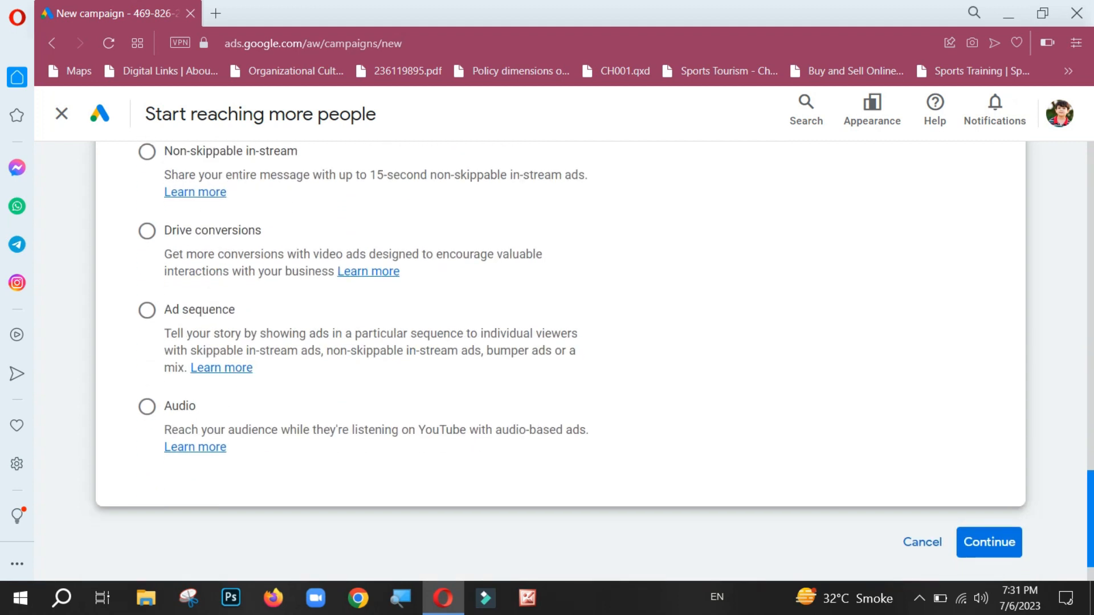
scroll(615, 359, up, 9)
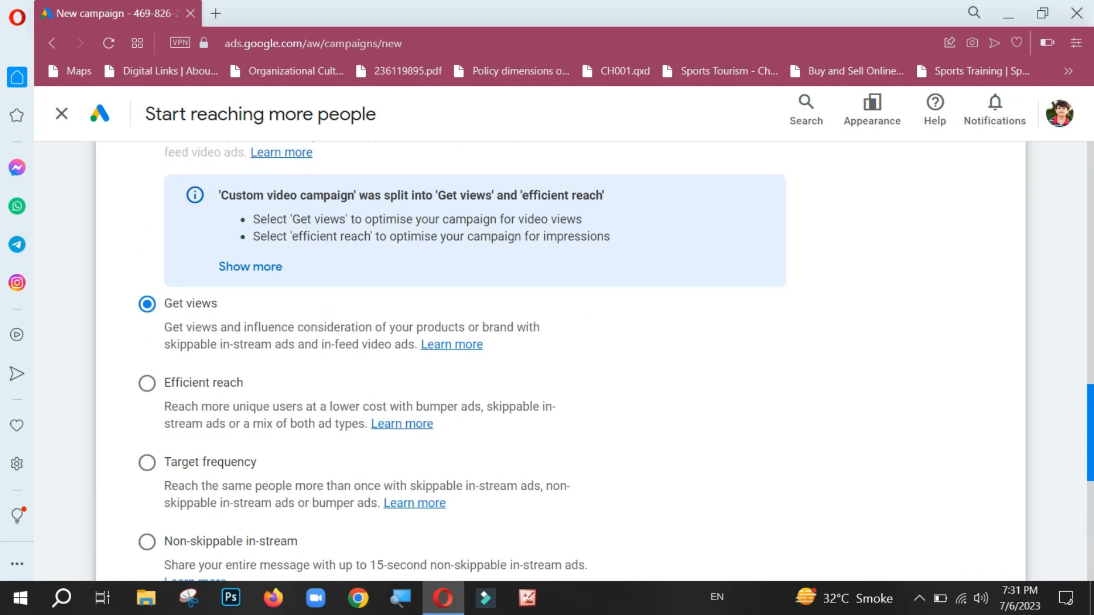
scroll(561, 359, up, 3)
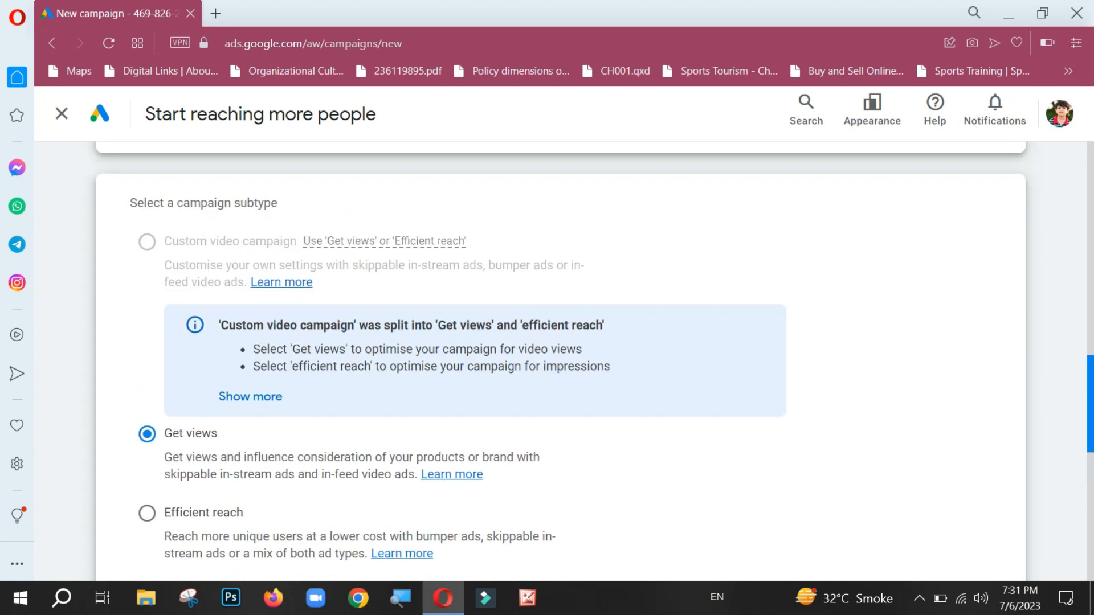
scroll(560, 359, down, 14)
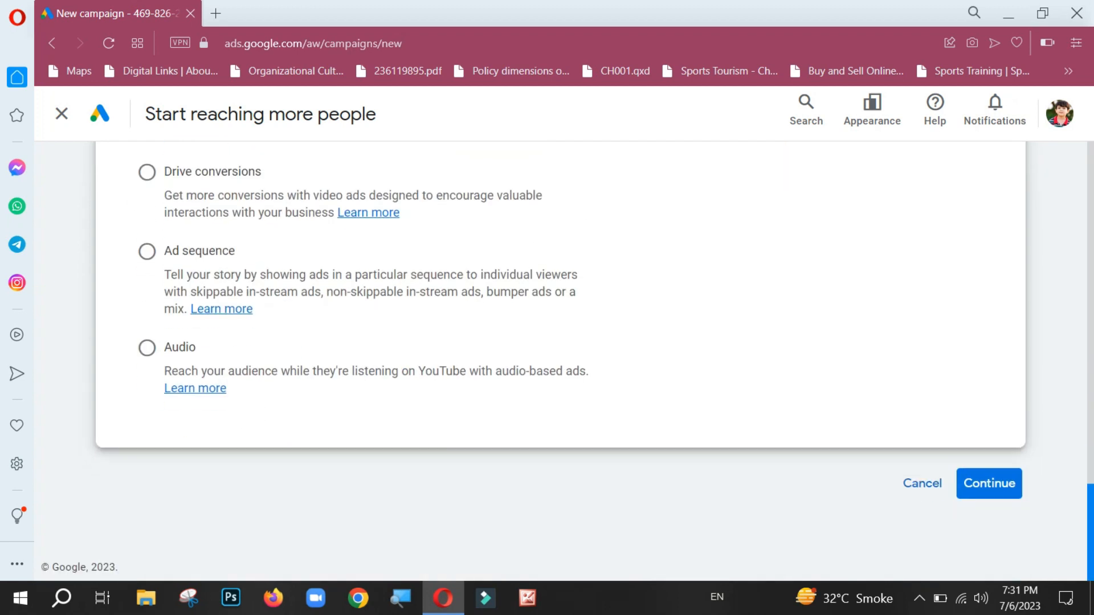
click(990, 483)
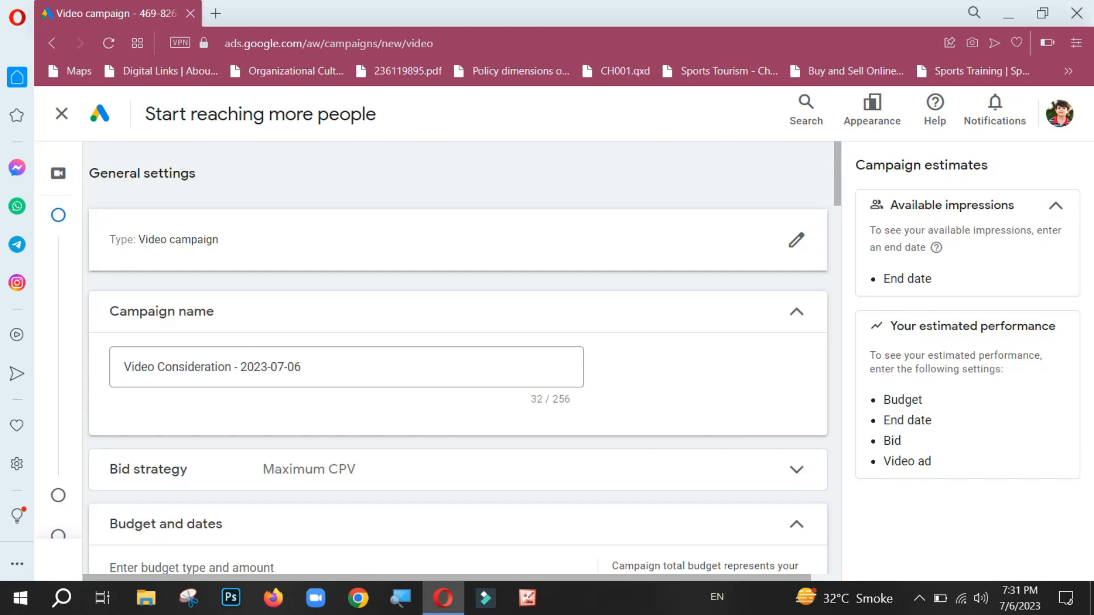
Step: Look over the video campaign's settings down to the video ads section, and revisit the campaign objective and subtype choices
scroll(838, 176, down, 1)
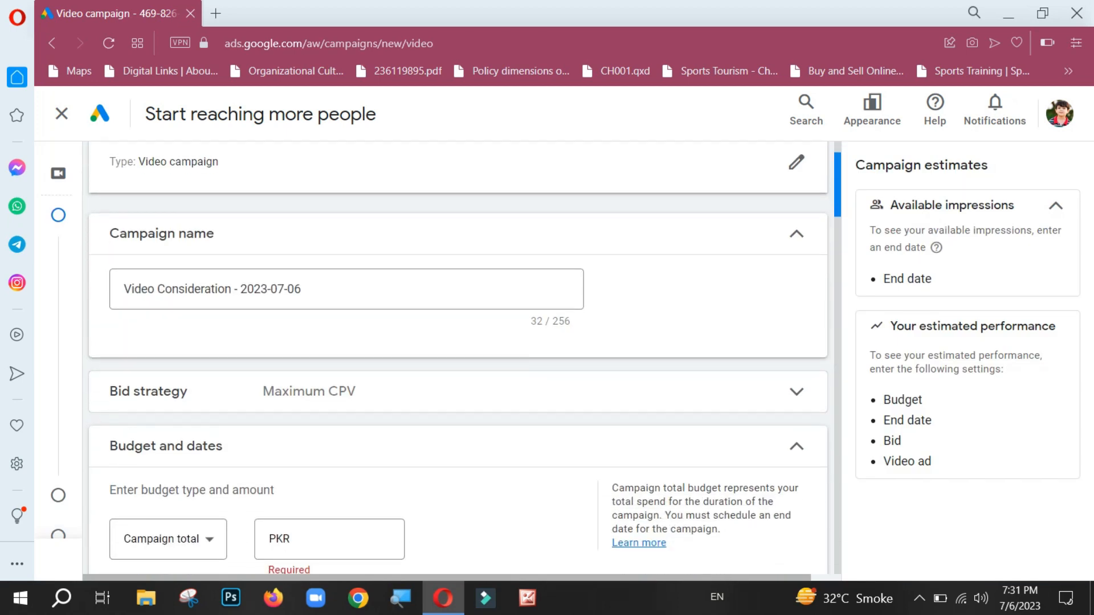
scroll(458, 357, down, 5)
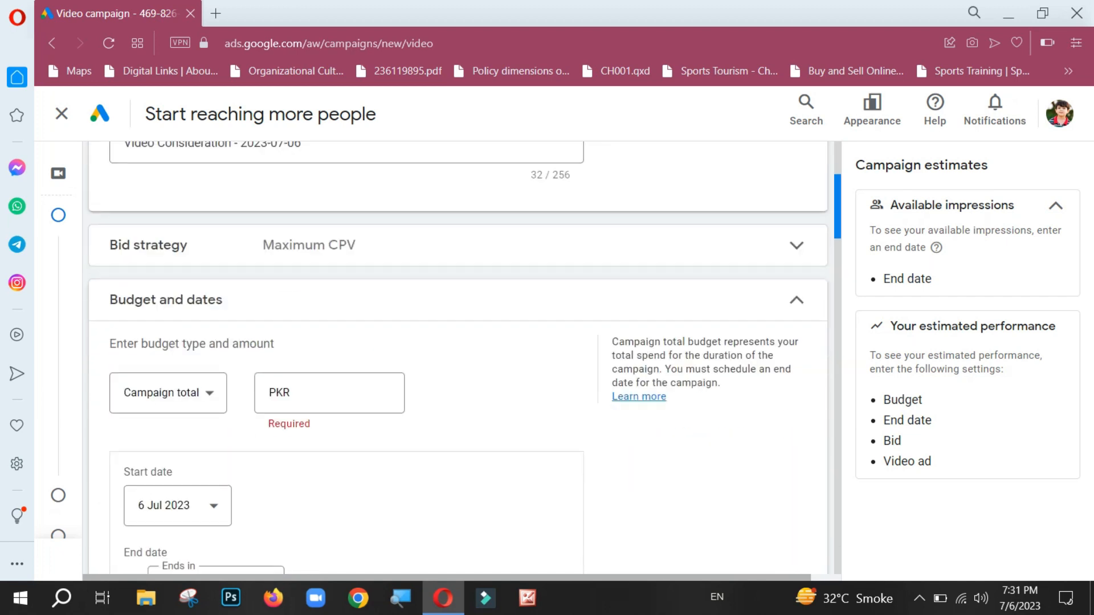
scroll(458, 357, down, 15)
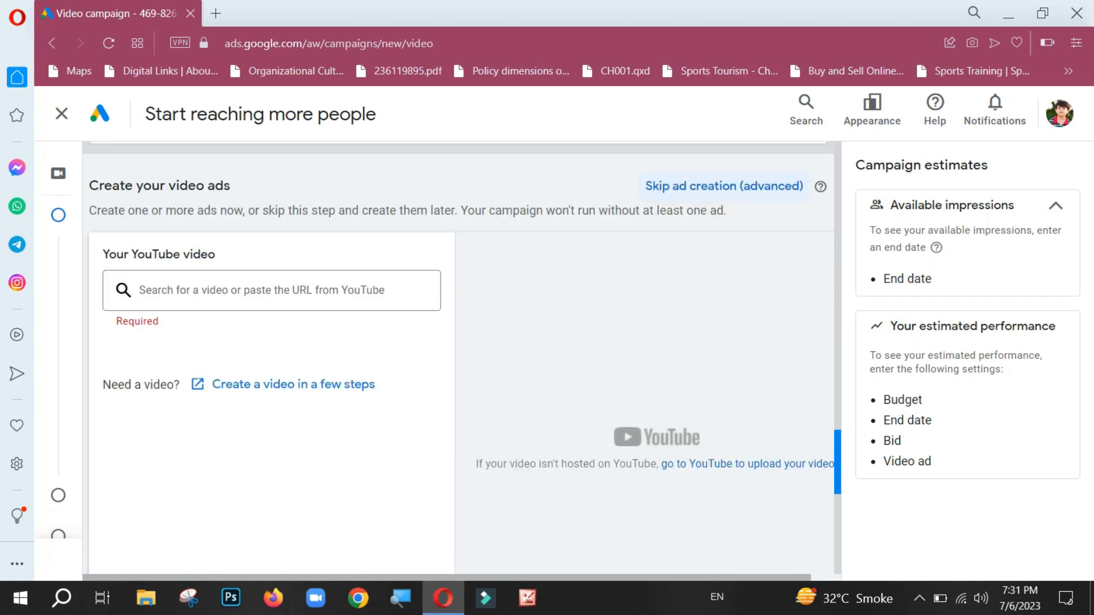
scroll(458, 357, up, 15)
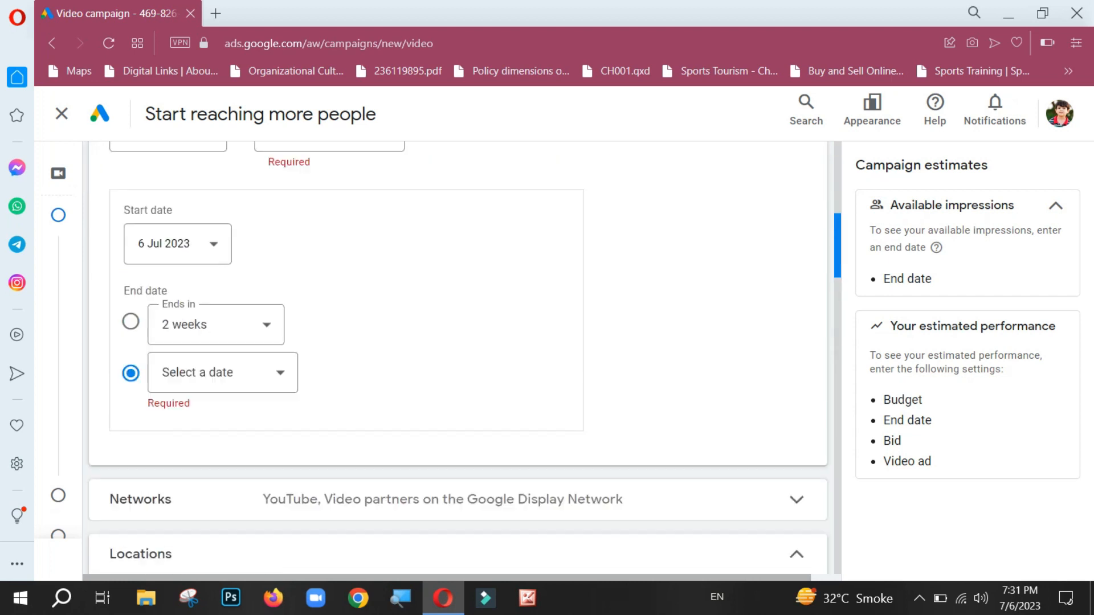
scroll(458, 357, up, 6)
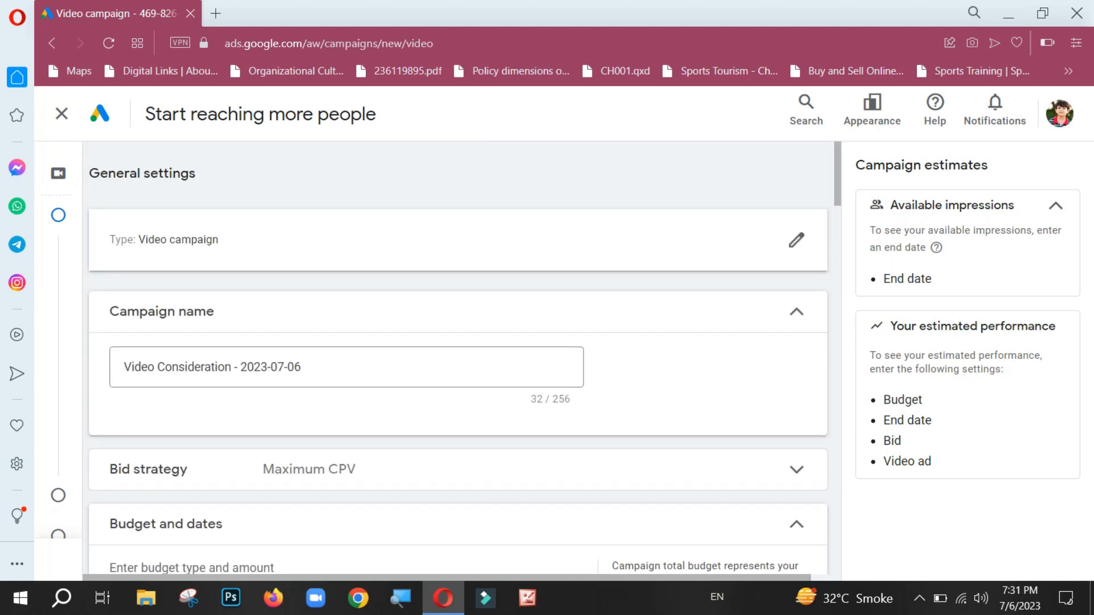
key(alt+Left)
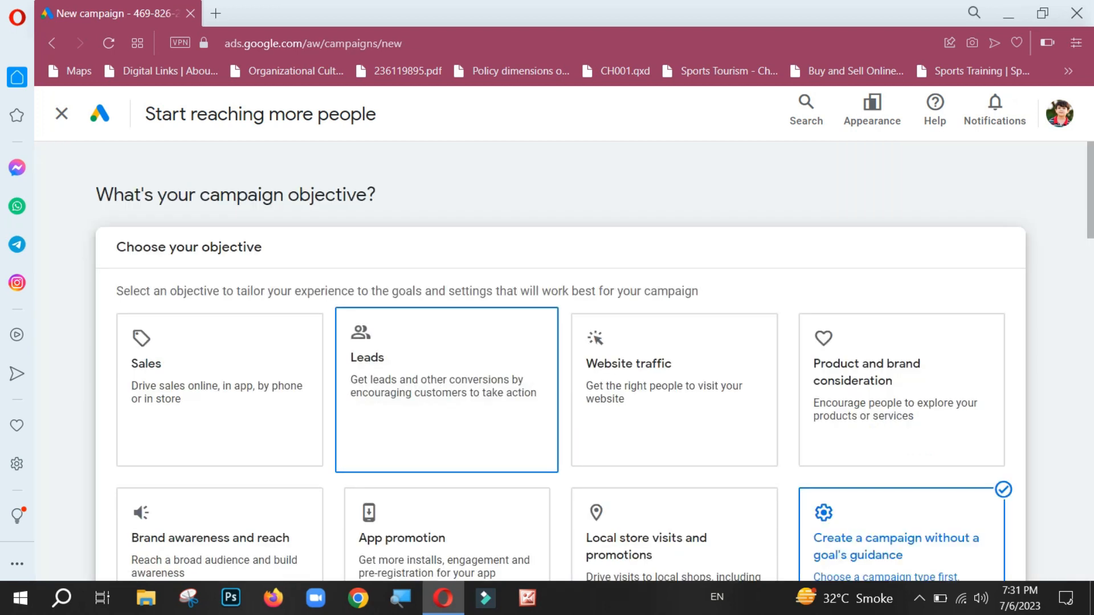
drag(1091, 190, 1090, 528)
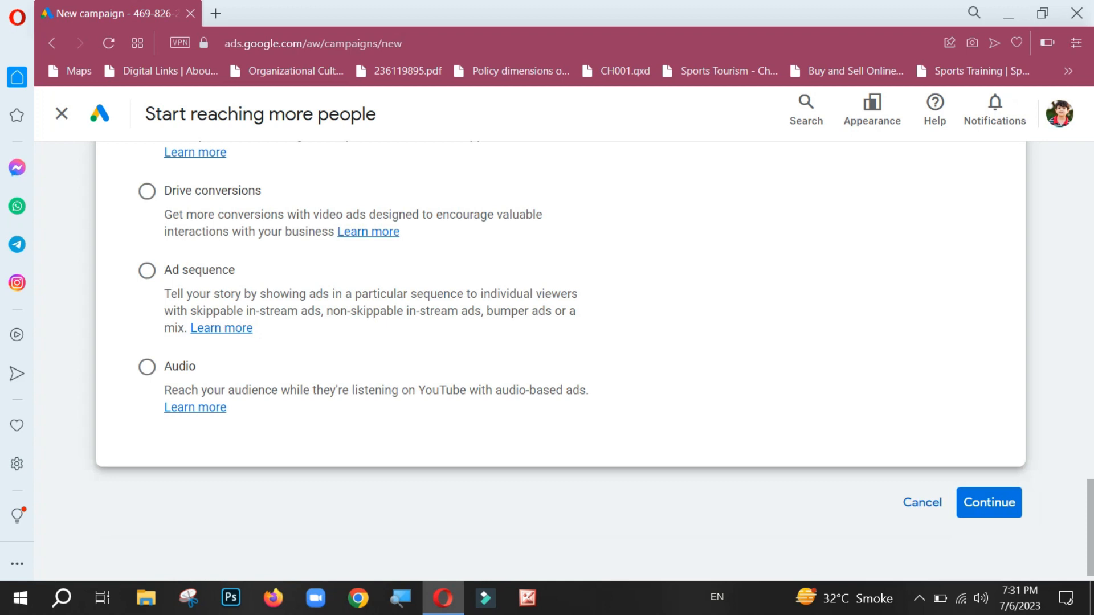
click(52, 43)
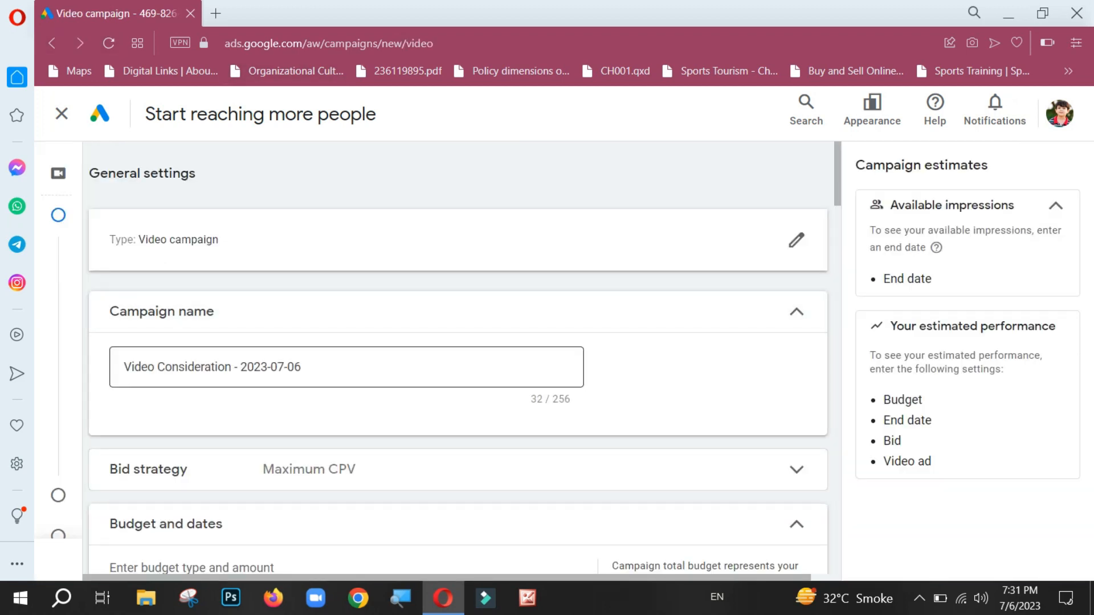
Step: Rename the video campaign as Test Run
drag(301, 367, 123, 367)
key(BackSpace)
text(Test Ryu)
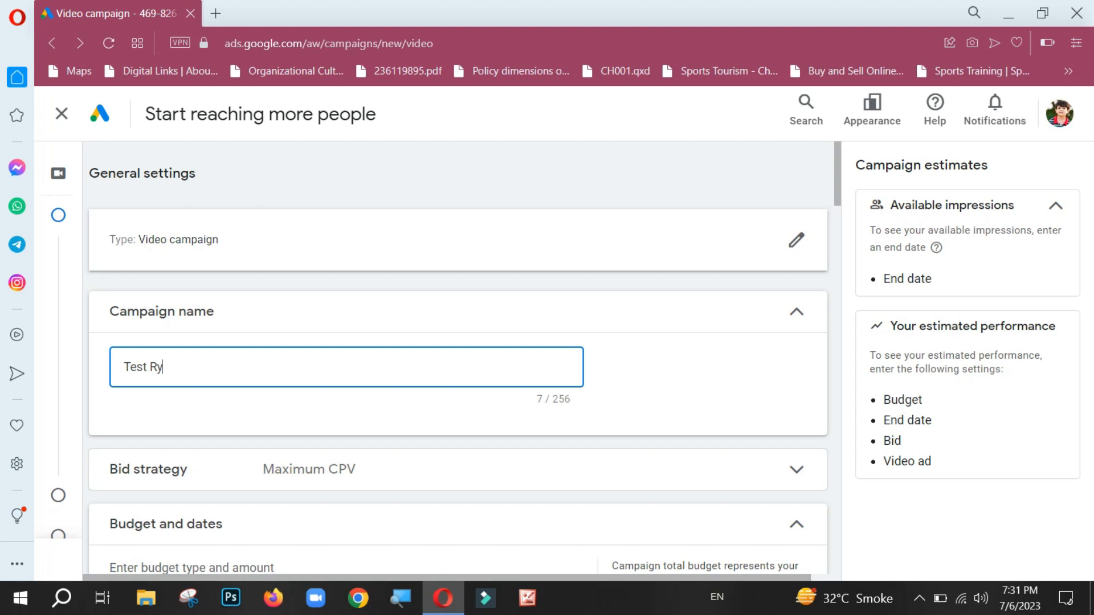
key(BackSpace)
text(un)
key(BackSpace)
key(BackSpace)
key(BackSpace)
text(un)
Step: Examine the campaign's bid strategy settings and collapse them again
drag(838, 176, 838, 209)
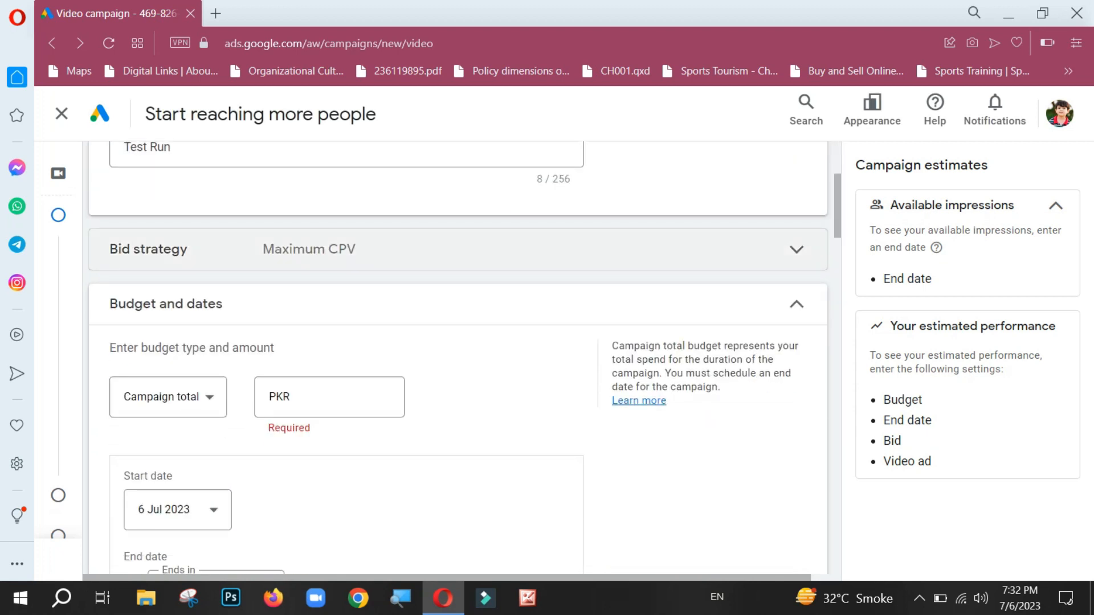
click(796, 250)
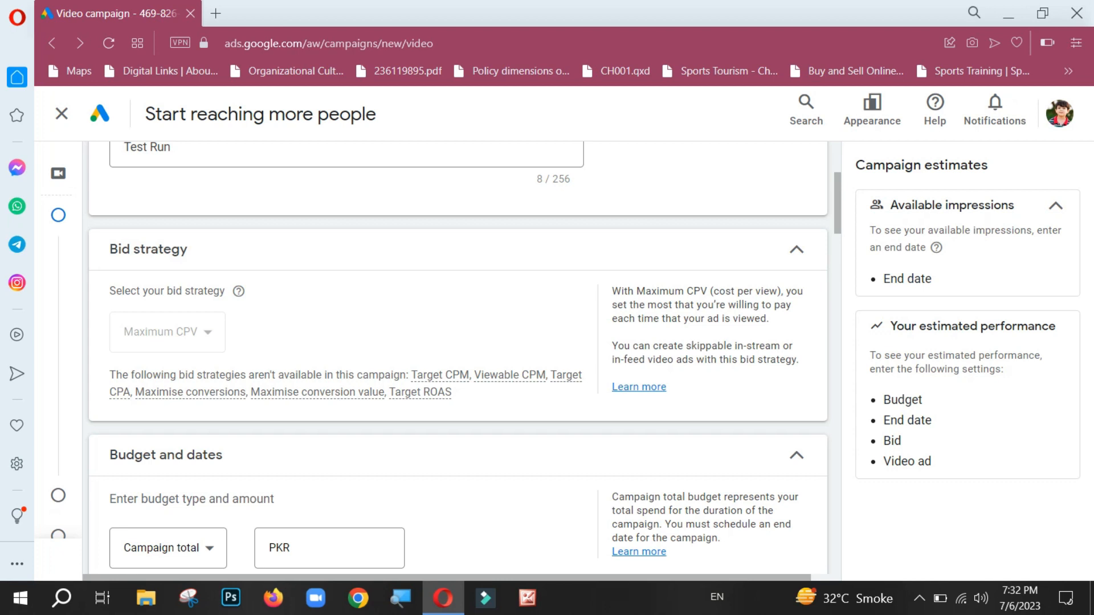
click(797, 250)
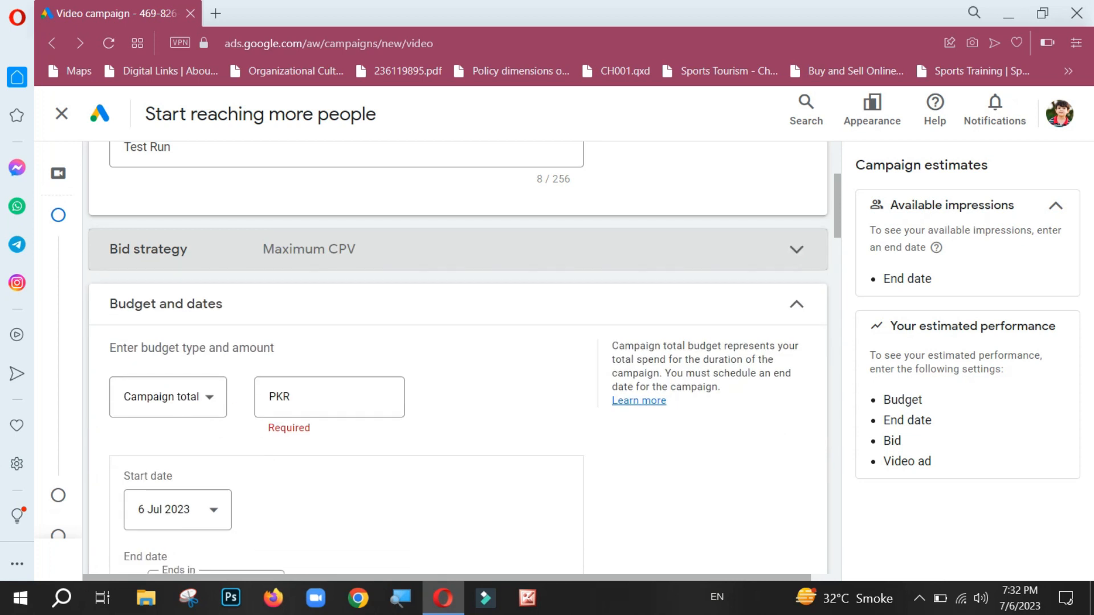
Step: Set the campaign's budget type to Daily
click(168, 398)
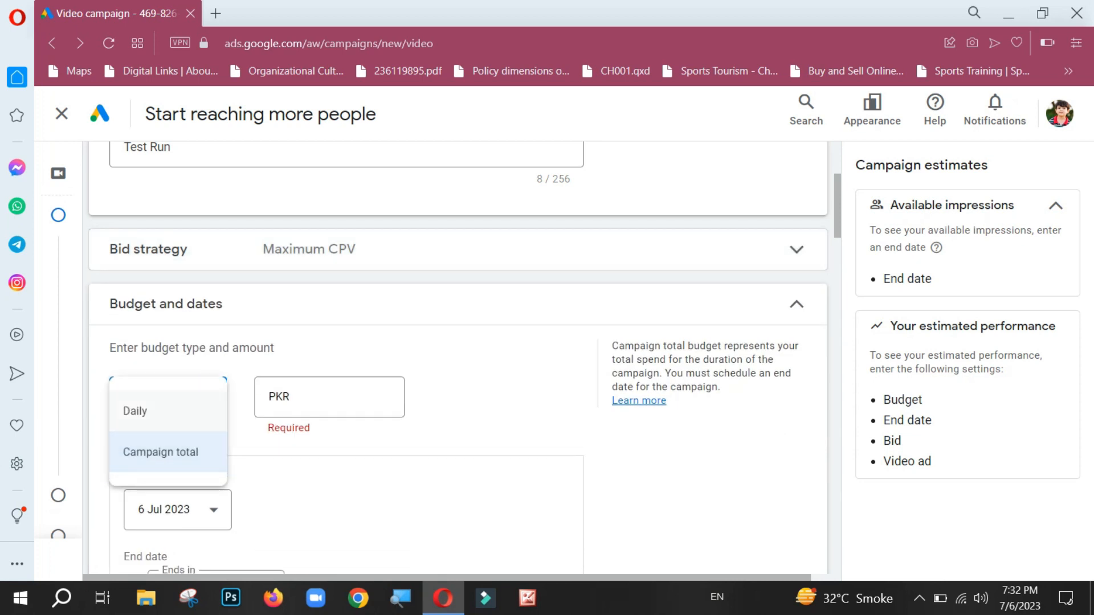
click(168, 412)
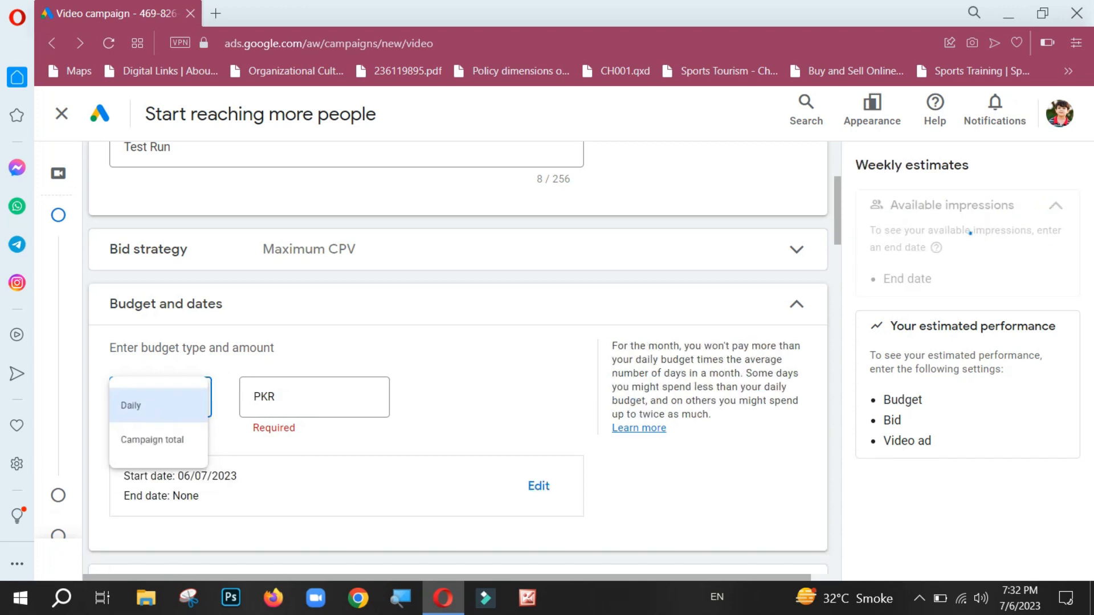
click(320, 398)
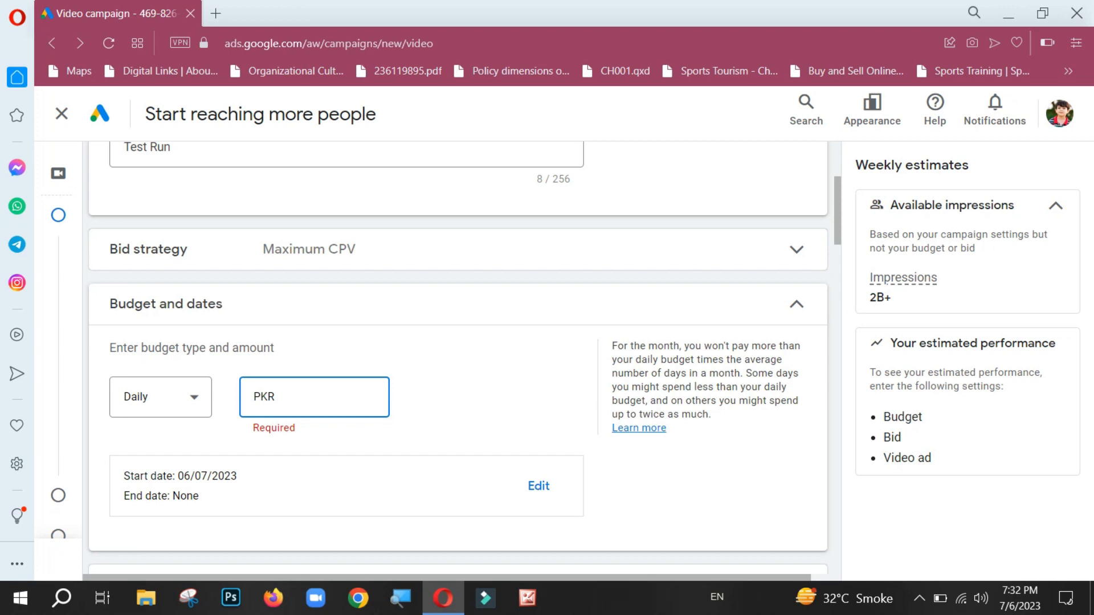
Step: Open the campaign dates for editing and set the end date to 7 Jul 2023
scroll(456, 359, down, 4)
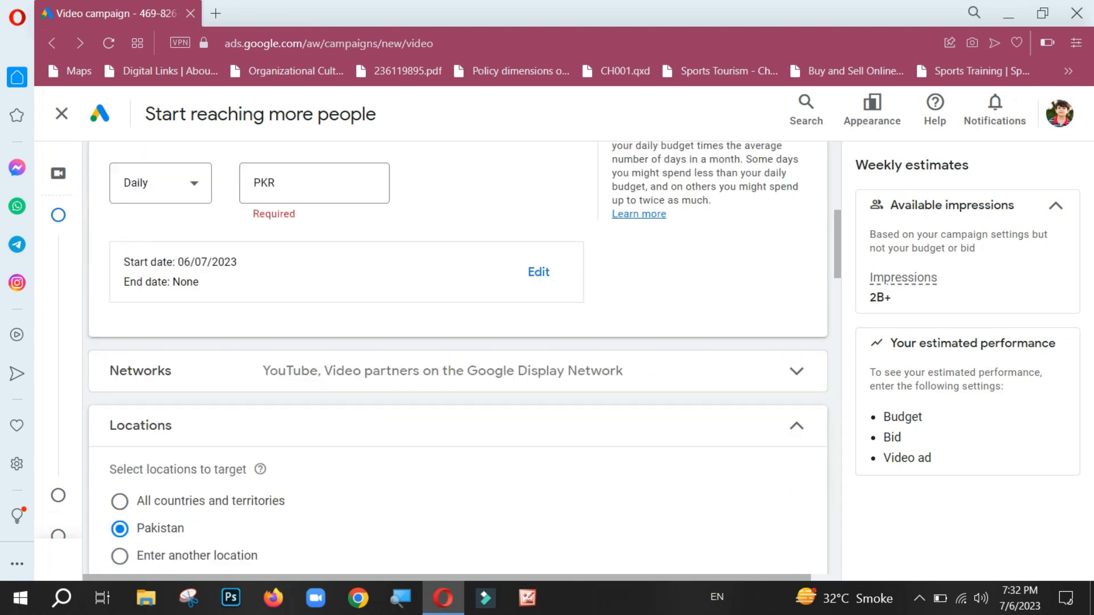
click(538, 273)
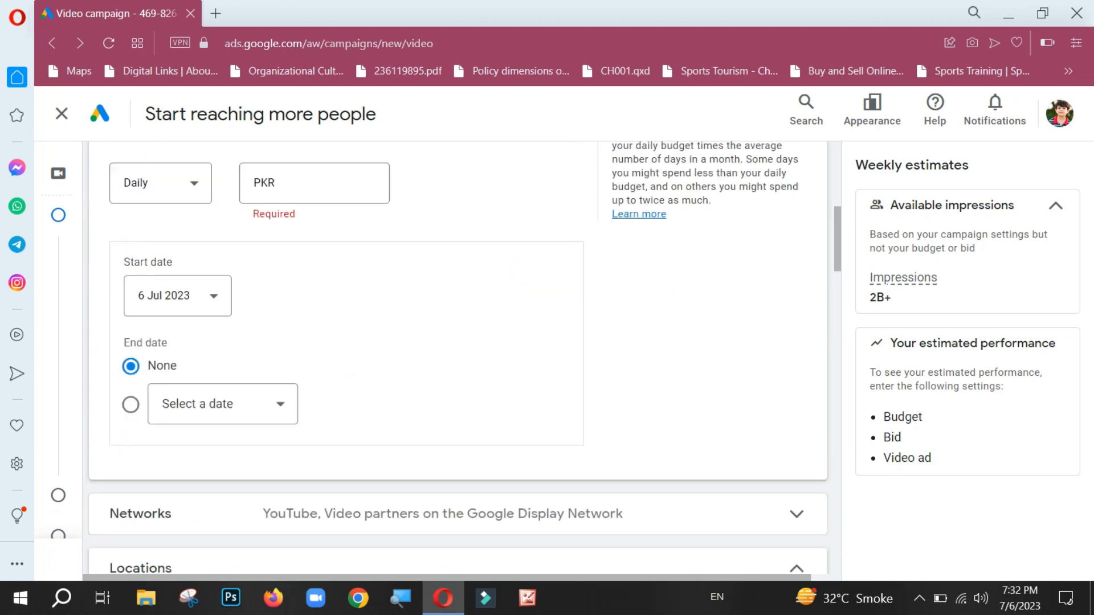
mouse_move(64, 425)
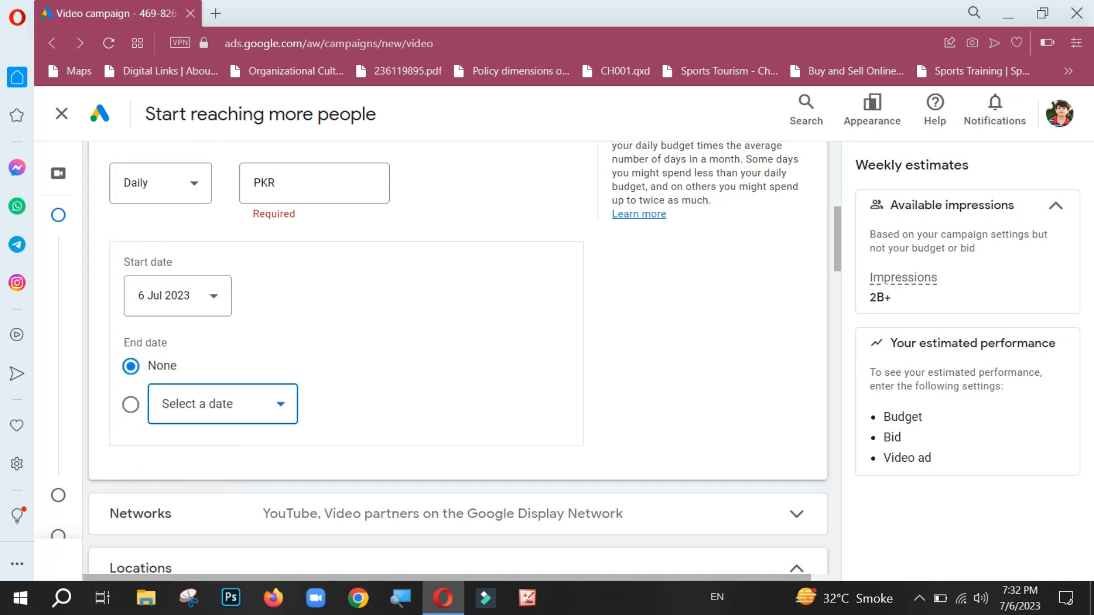
click(223, 404)
double_click(286, 256)
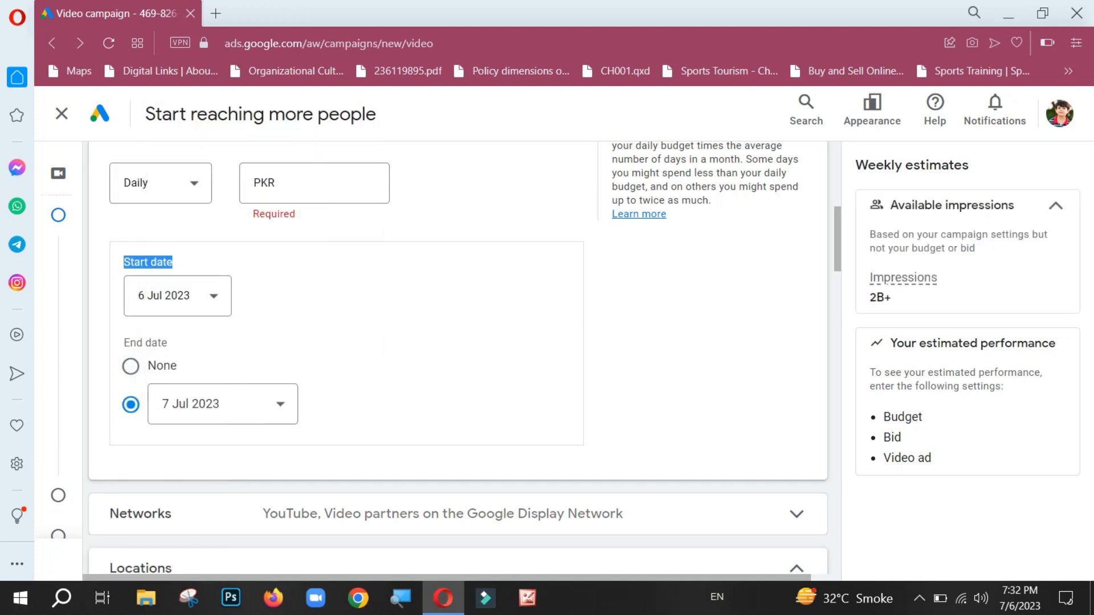
click(365, 308)
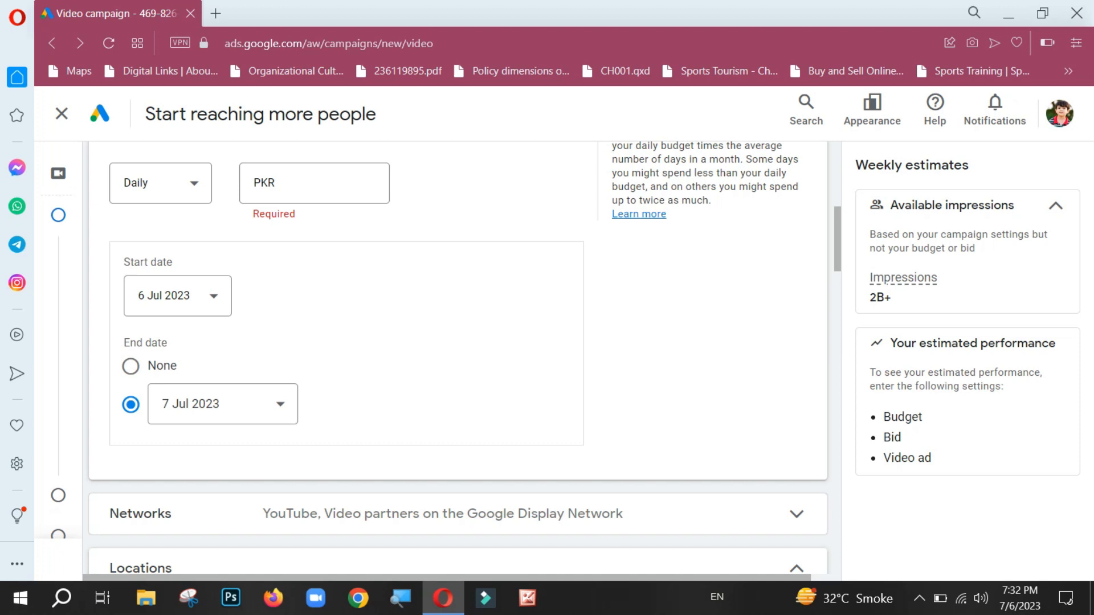
Step: Enter a budget of PKR 1,000 and set the budget type to Campaign total
click(375, 183)
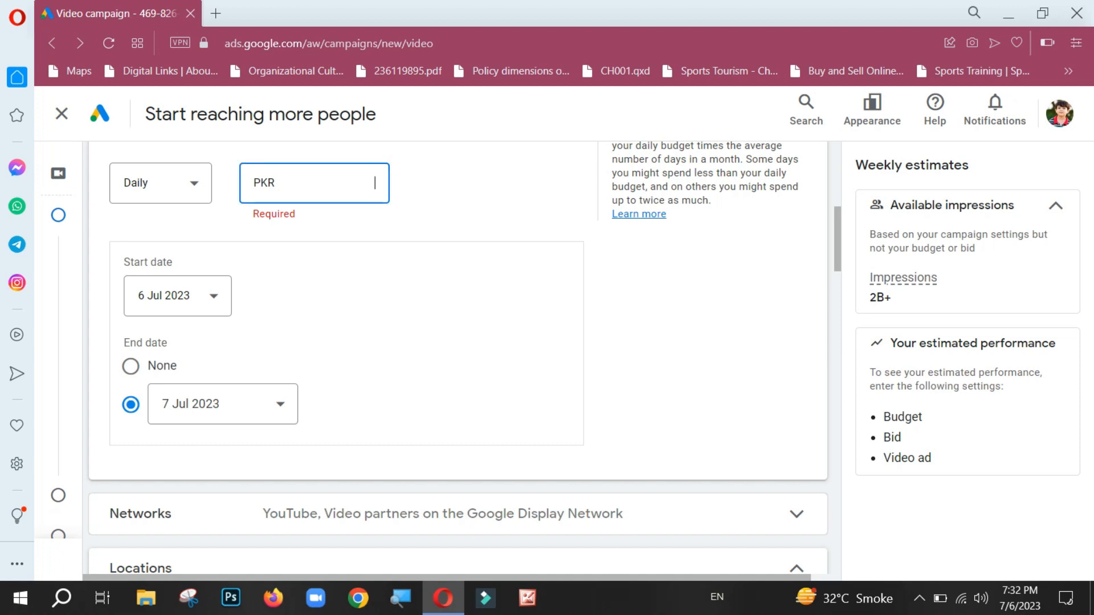
text(1000)
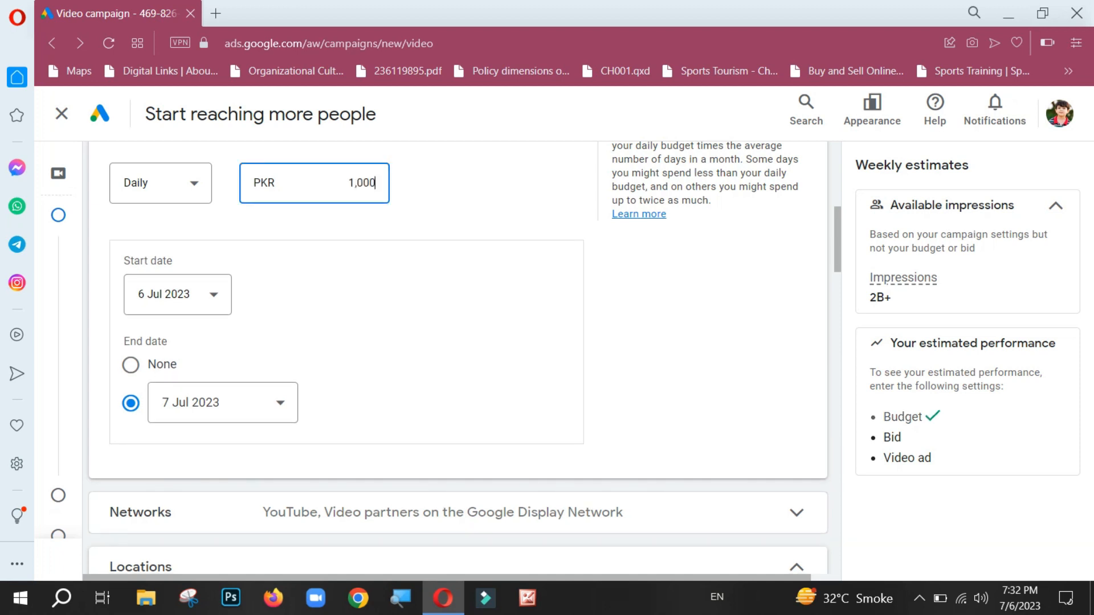
click(161, 182)
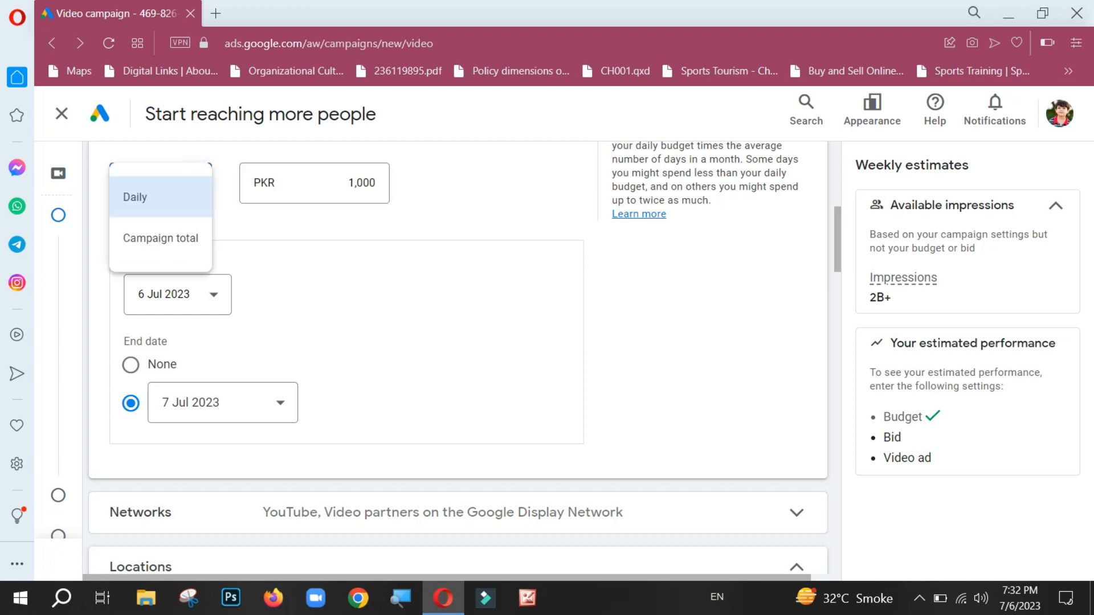
click(160, 238)
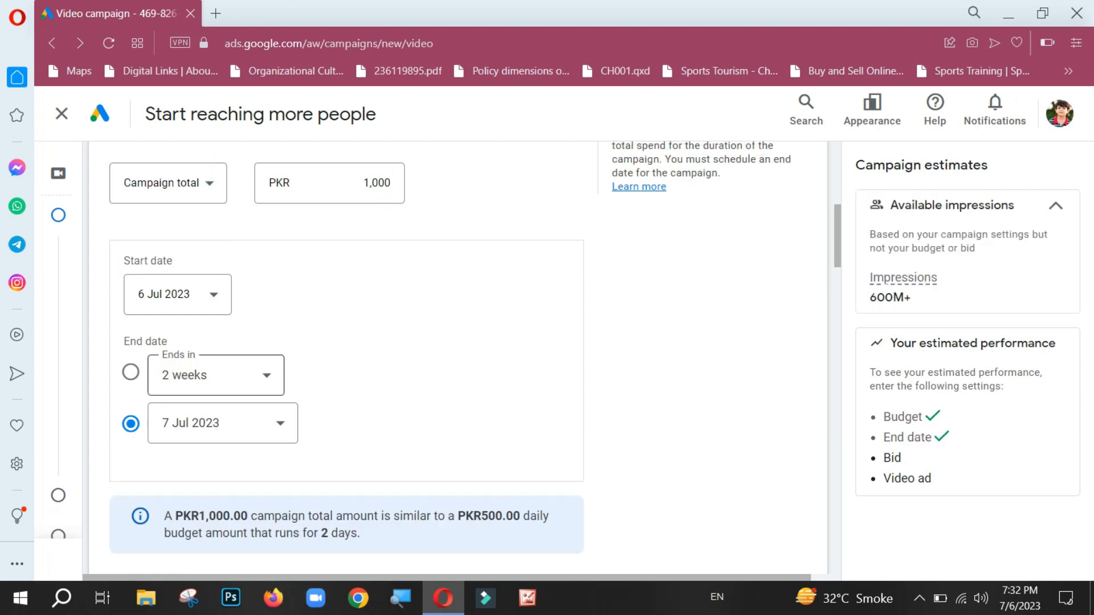
Step: Try ending the campaign in 2 weeks, and set the end date back to 7 Jul 2023
click(216, 375)
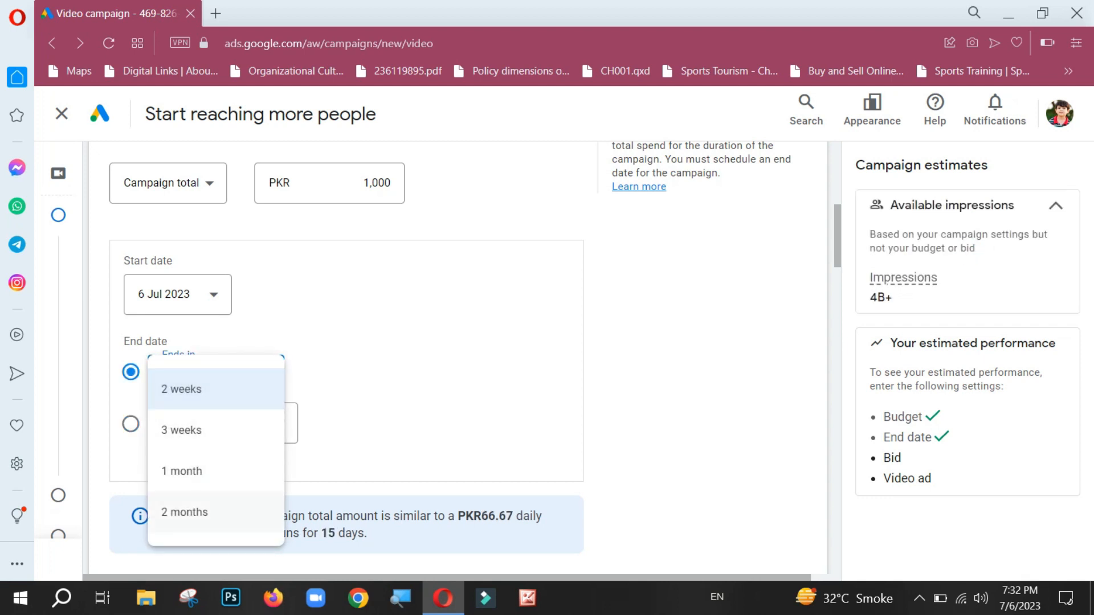
key(Down)
key(Up)
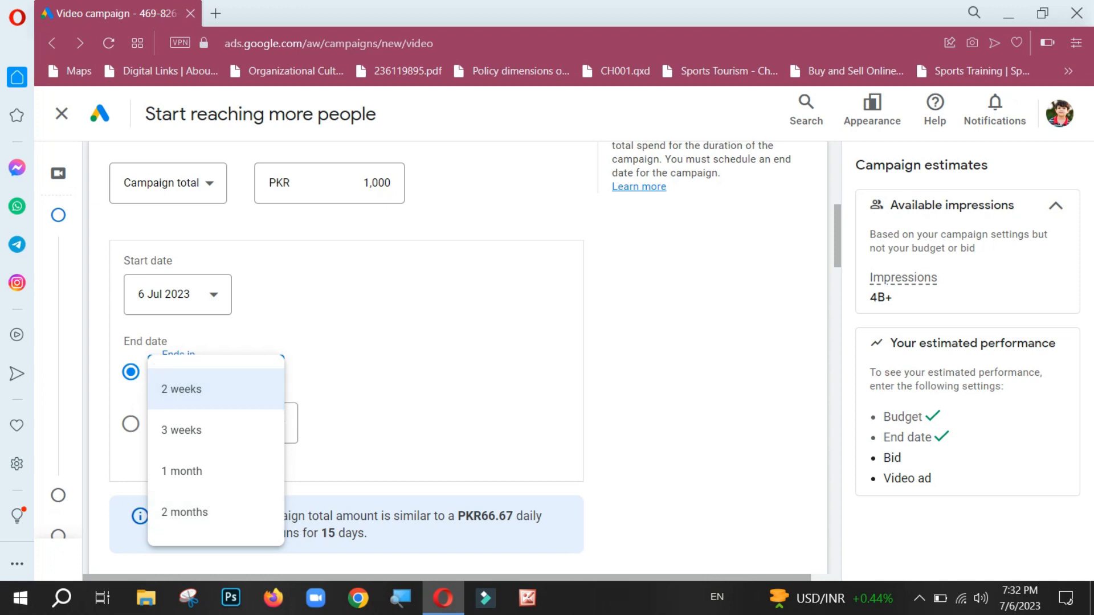
key(Return)
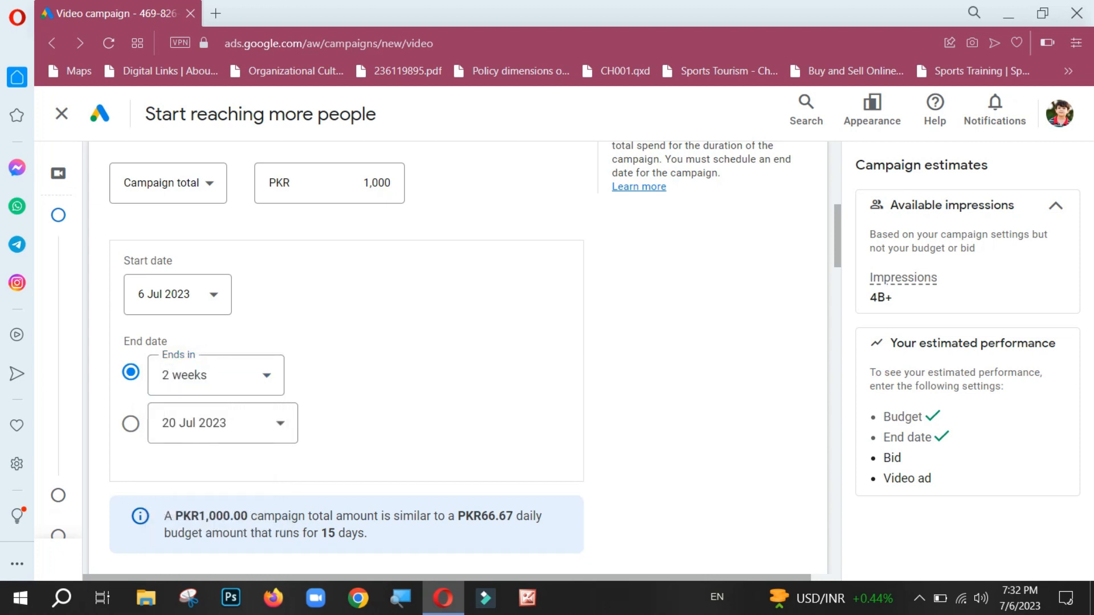
click(222, 423)
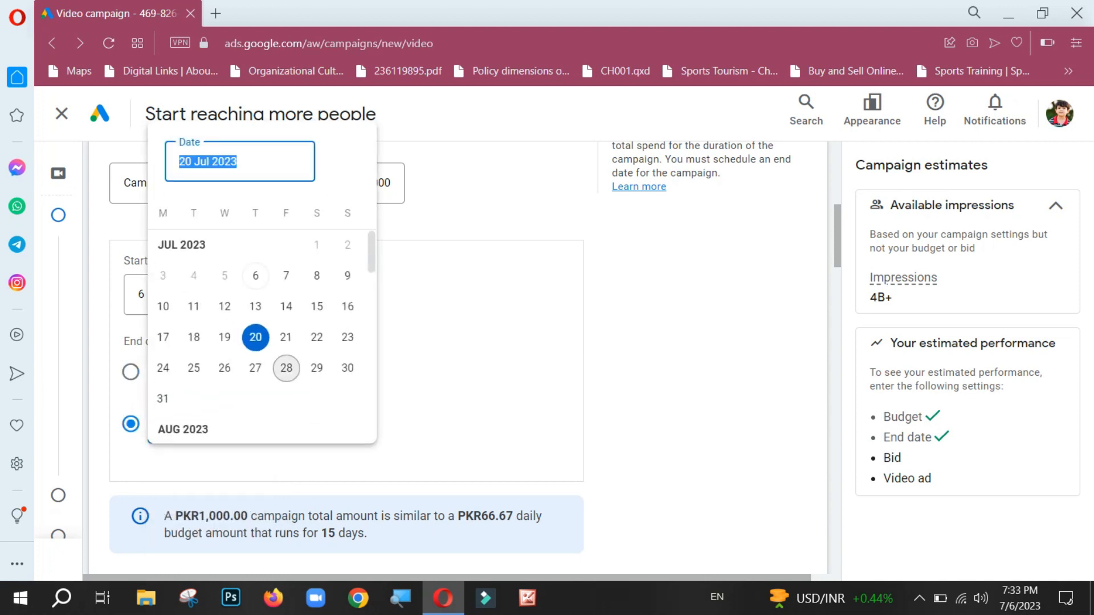
click(286, 276)
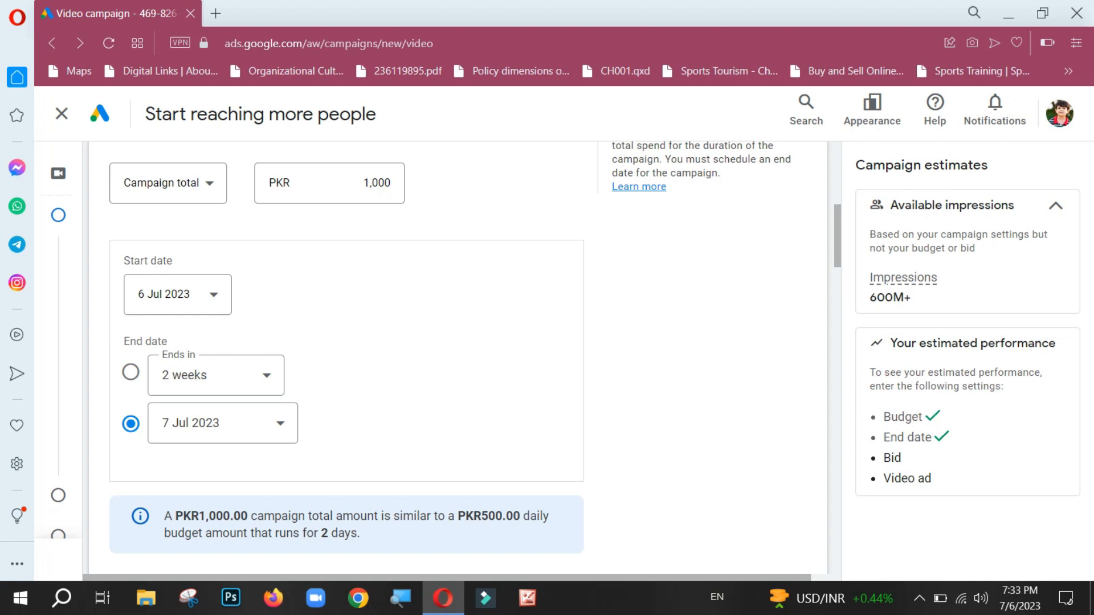
Step: Review the networks on which the campaign's ads can appear and collapse the Networks section
drag(831, 228, 844, 231)
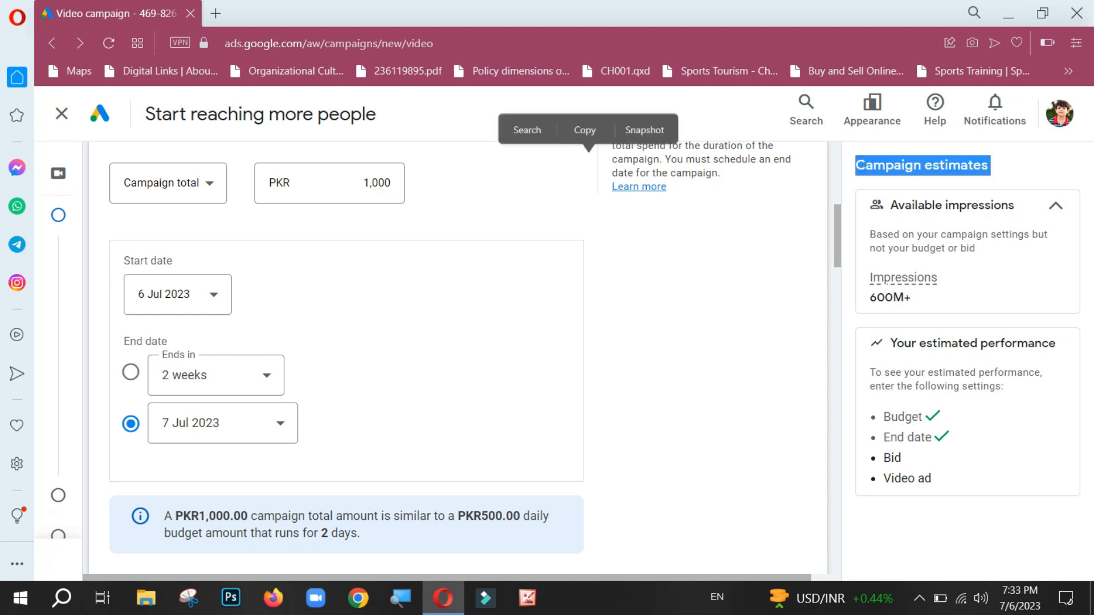
click(846, 233)
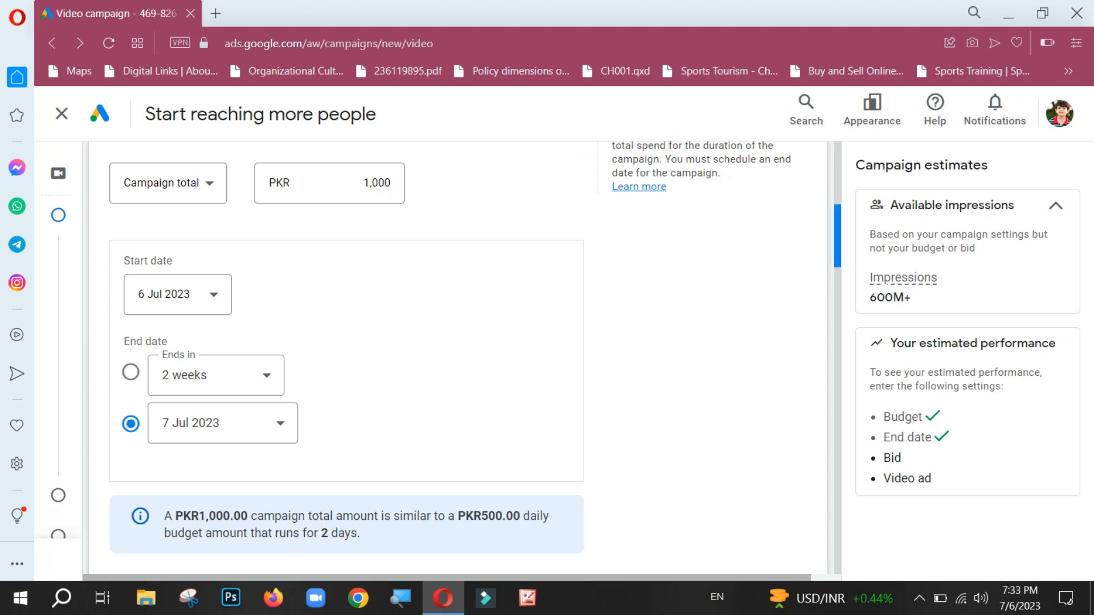
drag(838, 233, 838, 282)
click(797, 281)
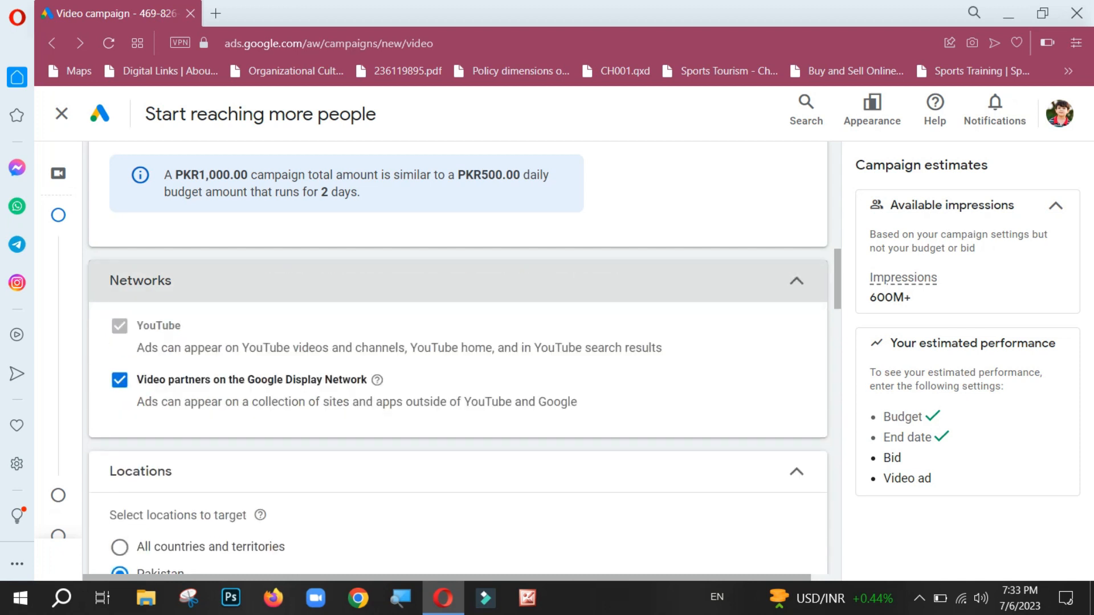
click(797, 281)
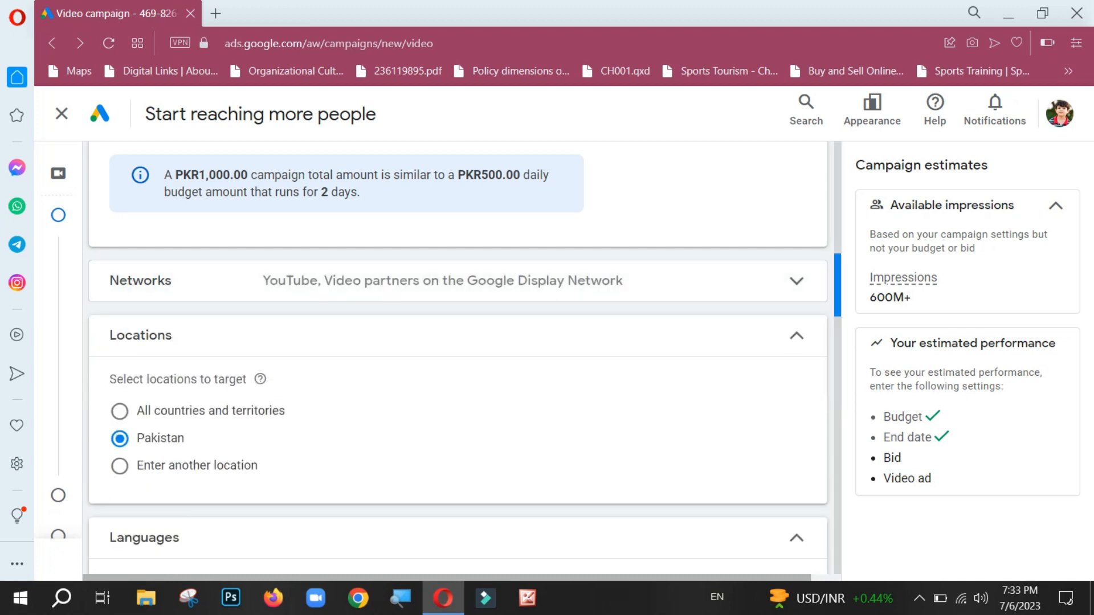
Step: Exclude the Unknown age, parental status and gender groups from the ad group's demographic targeting
drag(838, 285, 838, 320)
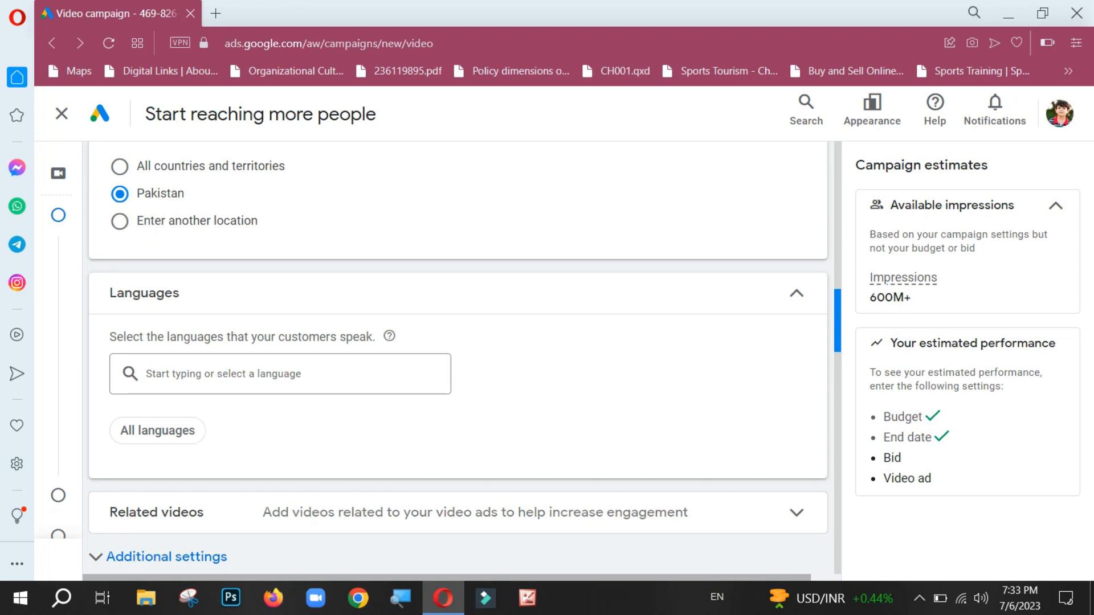
scroll(456, 353, down, 2)
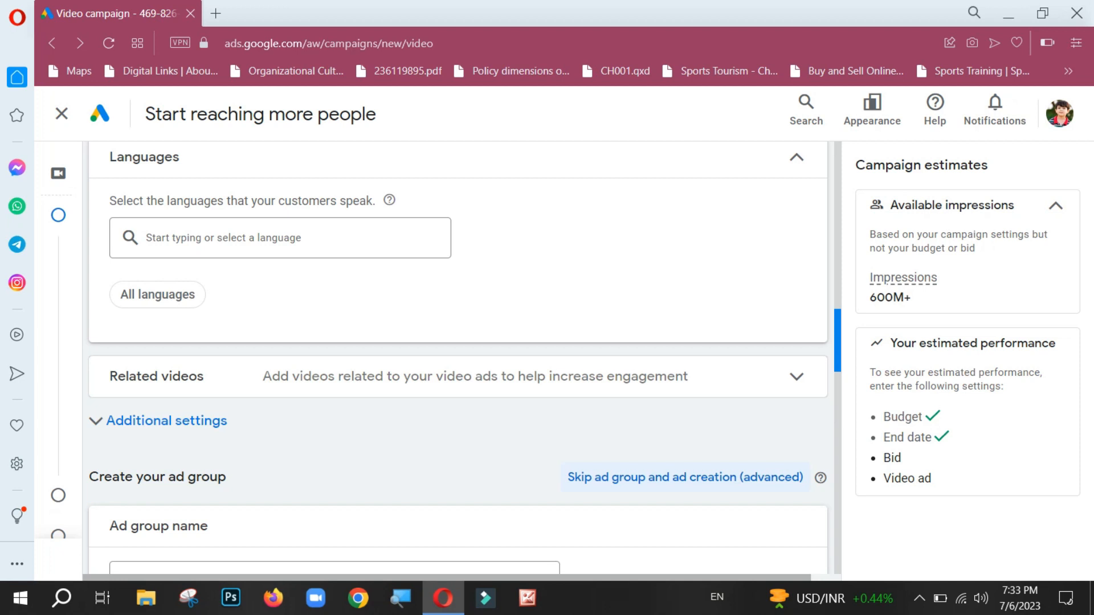
scroll(456, 353, down, 1)
scroll(456, 353, down, 1)
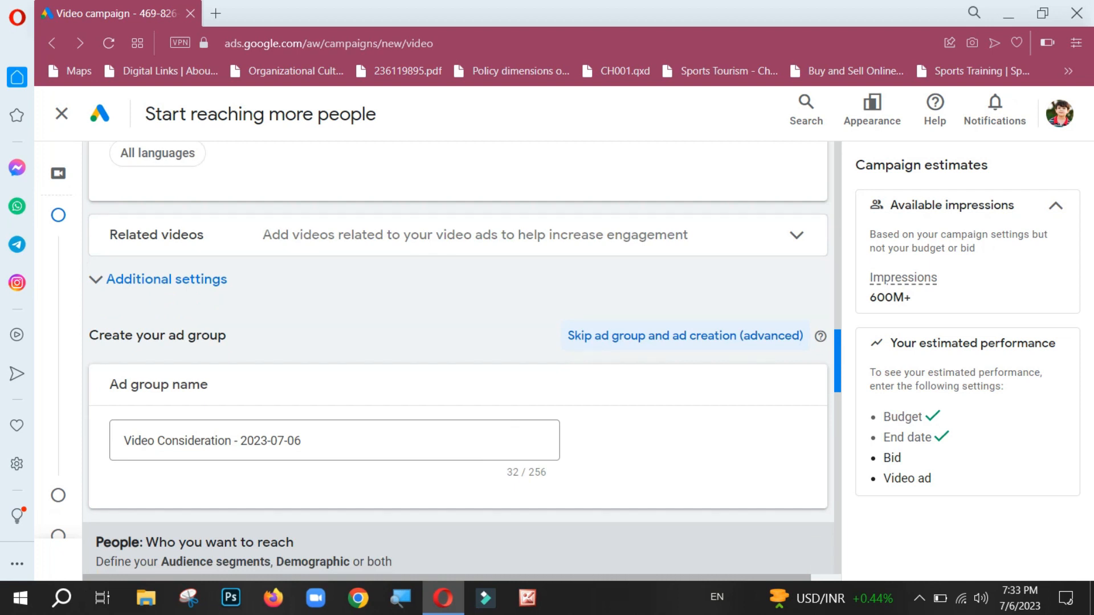
scroll(456, 353, down, 4)
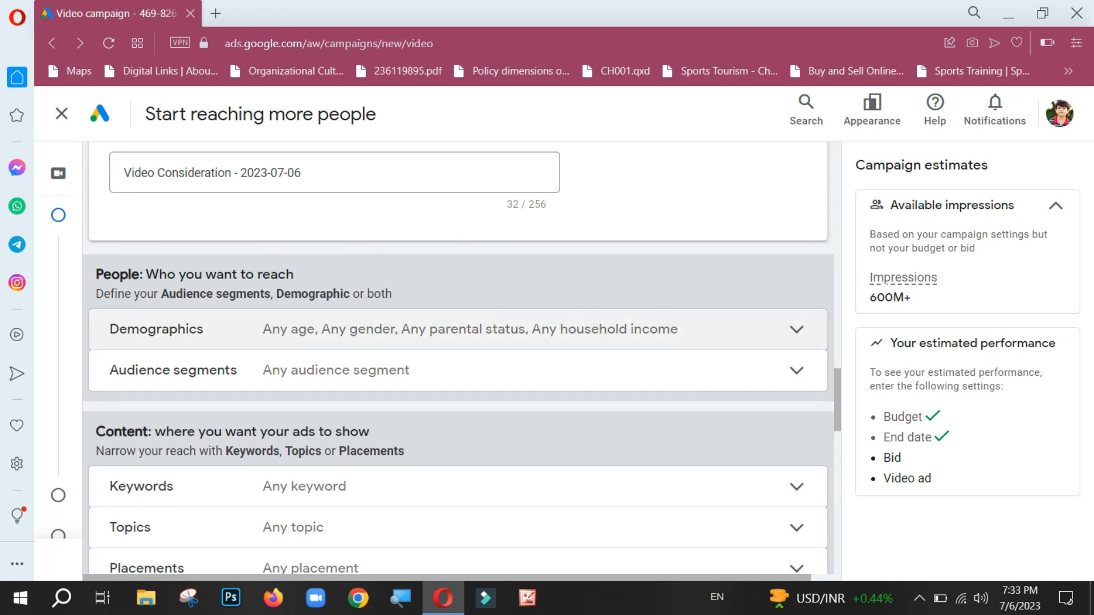
click(797, 329)
drag(838, 370, 838, 390)
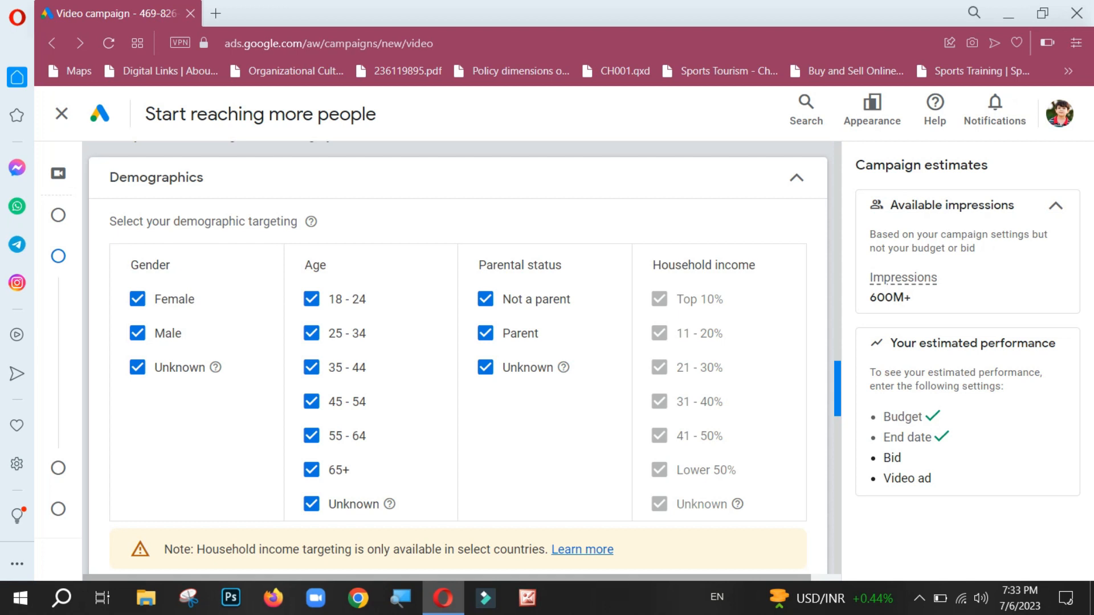
mouse_move(837, 391)
mouse_down()
mouse_move(837, 414)
mouse_move(837, 402)
mouse_up()
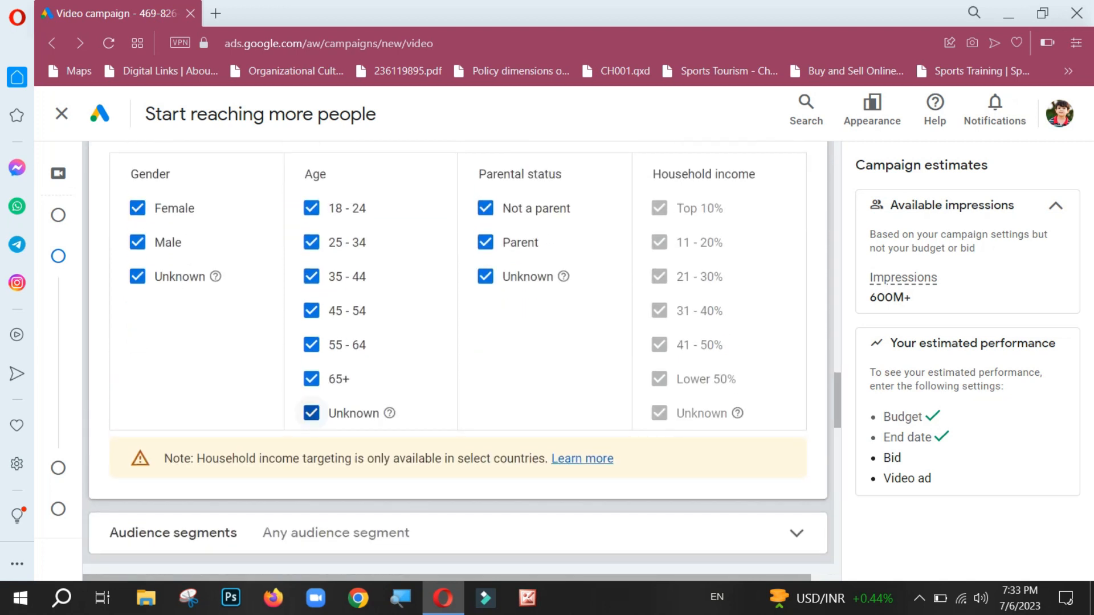
click(312, 413)
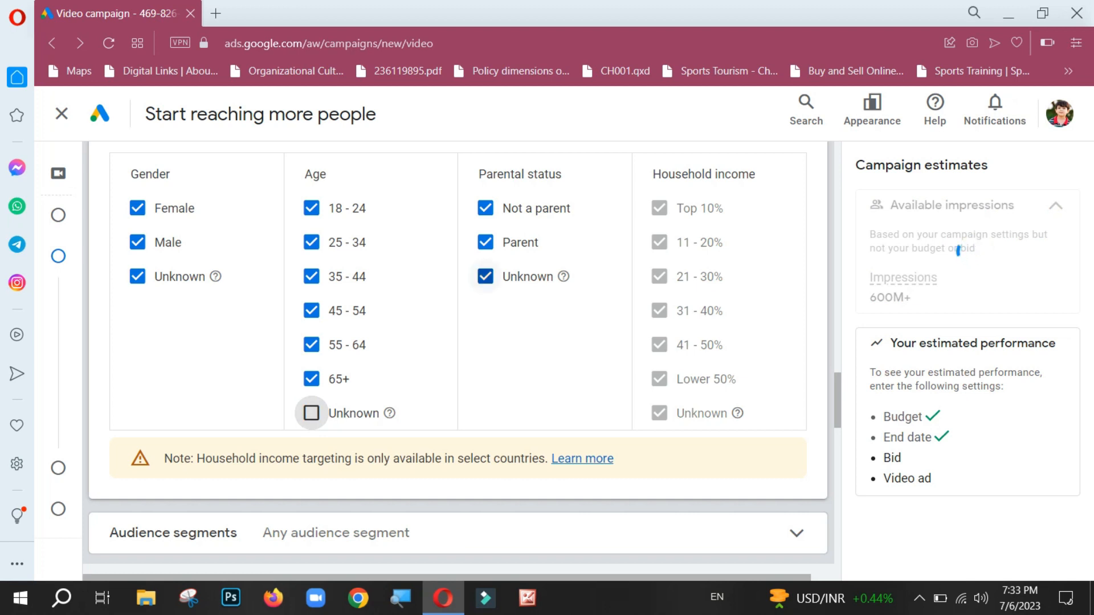
click(485, 276)
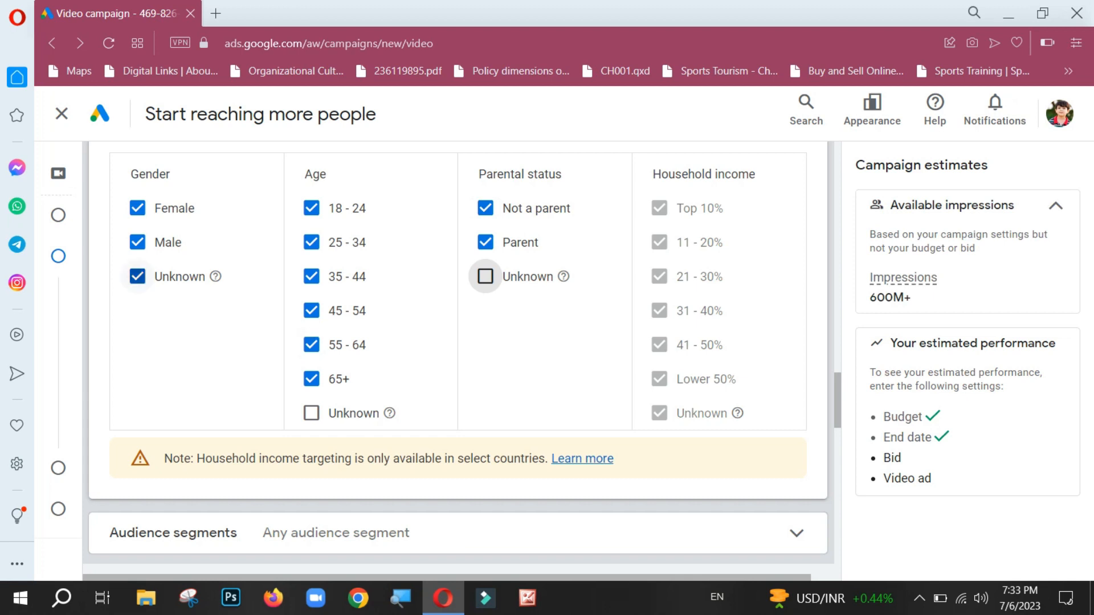
click(138, 276)
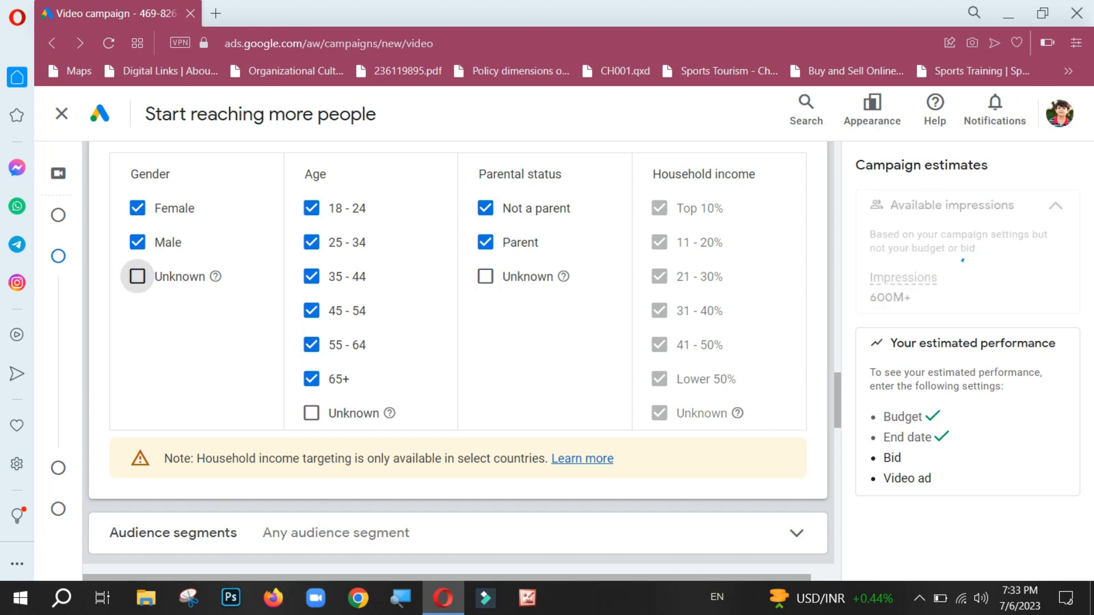
Step: Expand the ad group's Audience segments section and look over its targeting options
scroll(456, 342, down, 1)
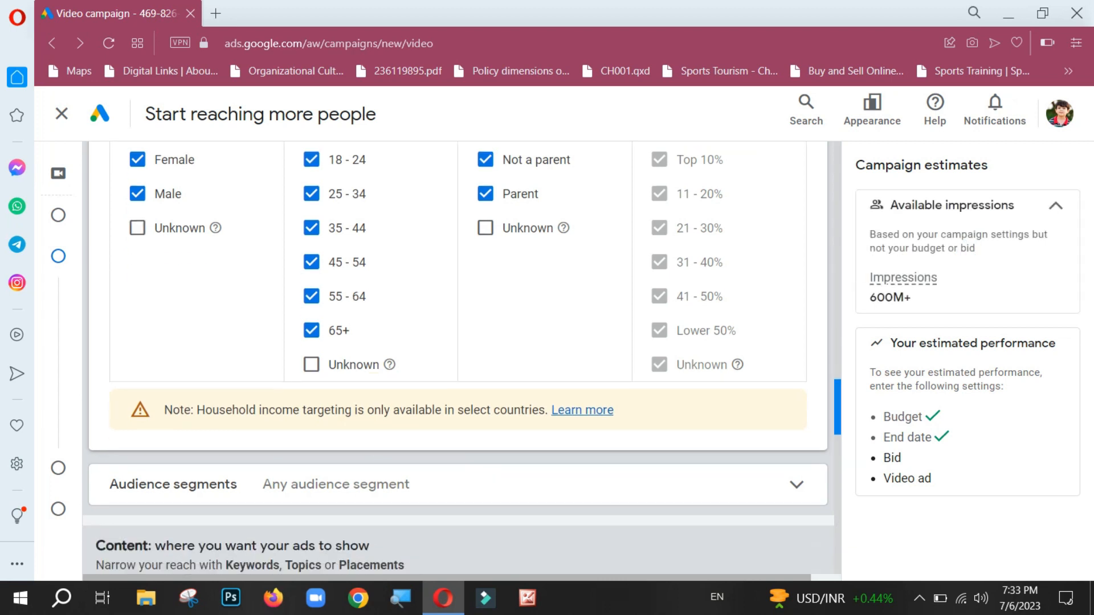
scroll(456, 359, down, 4)
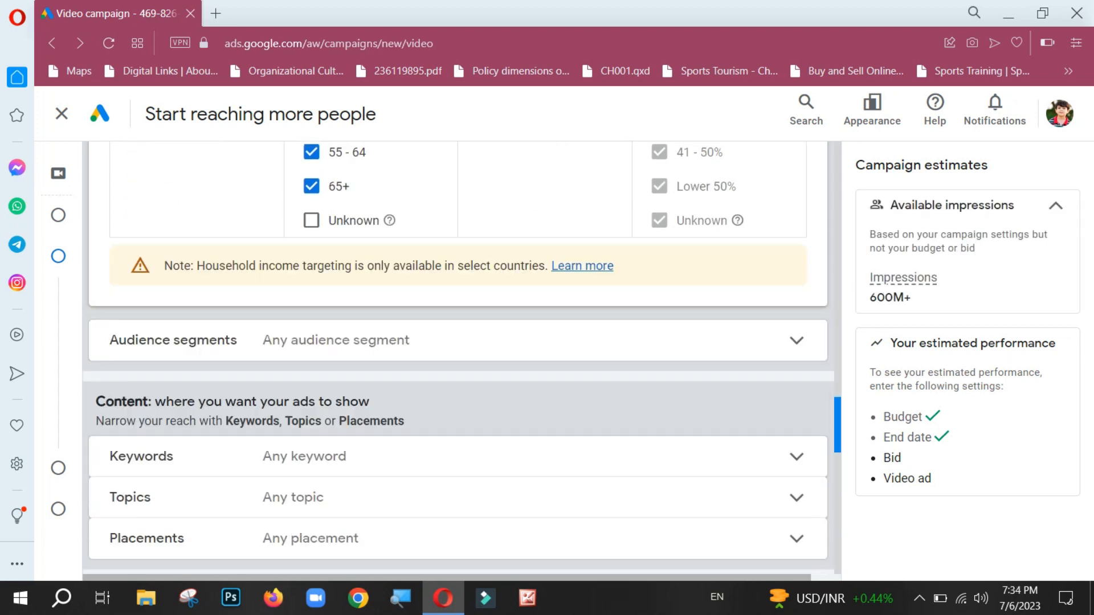
click(797, 276)
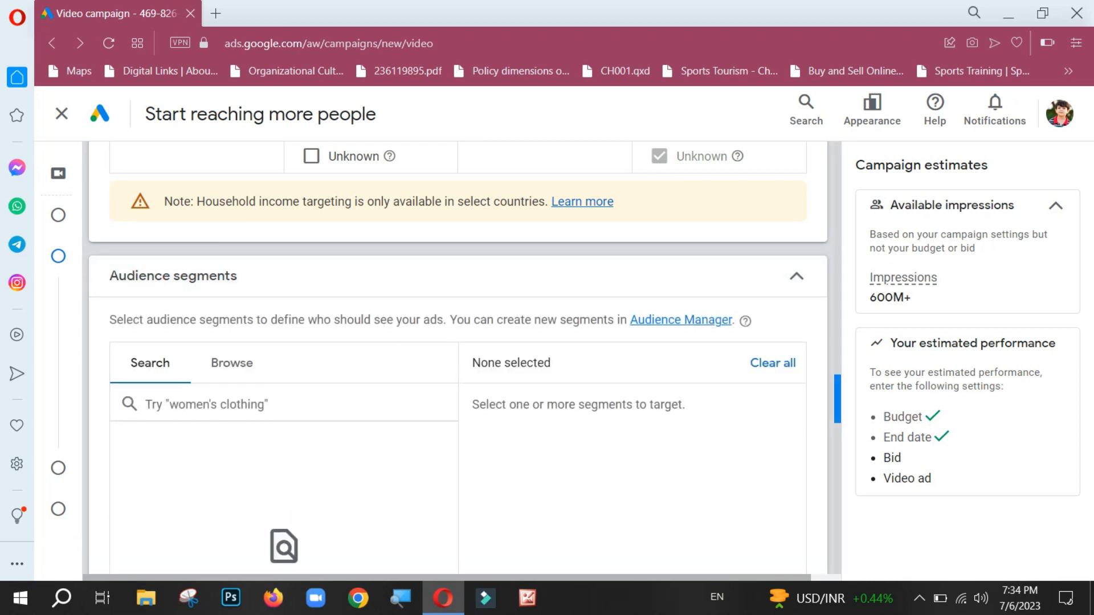
drag(838, 399, 838, 409)
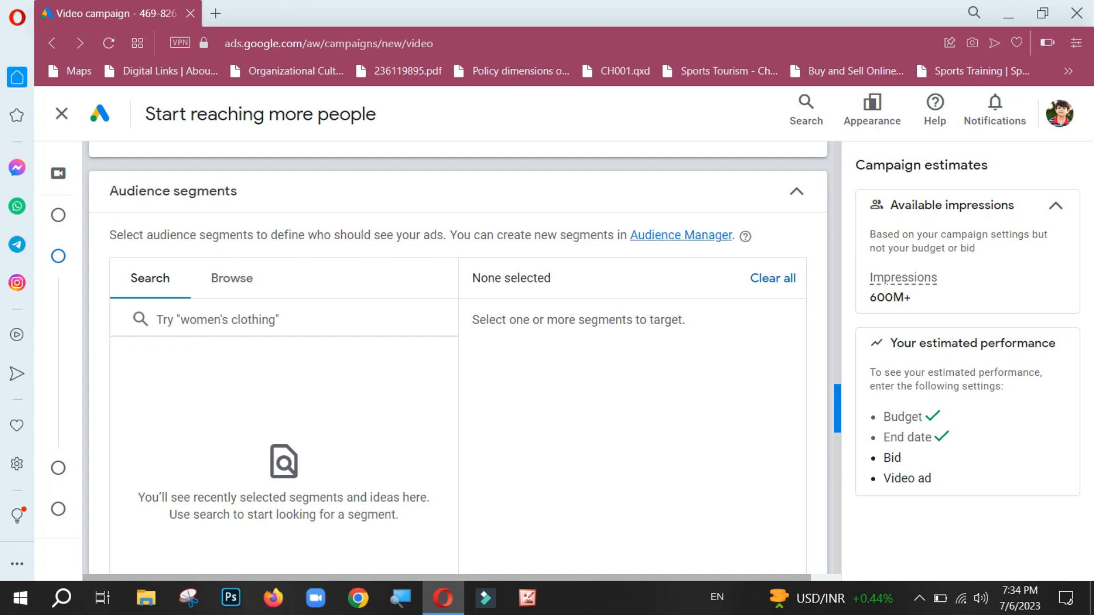
scroll(456, 365, down, 6)
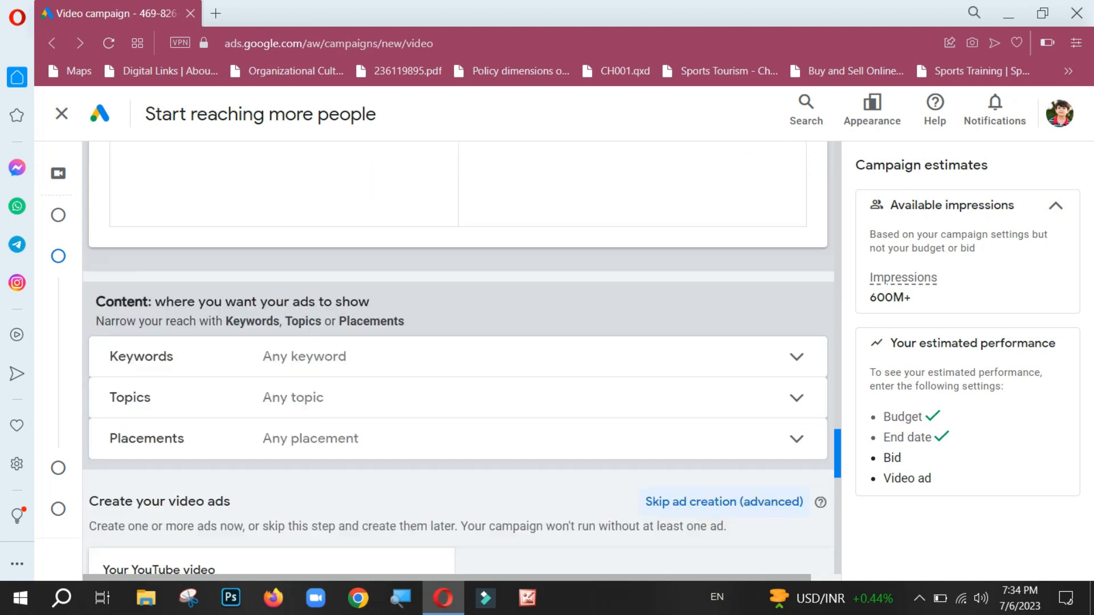
Step: Expand the Keywords section and examine its keyword entry and keyword idea options
click(796, 358)
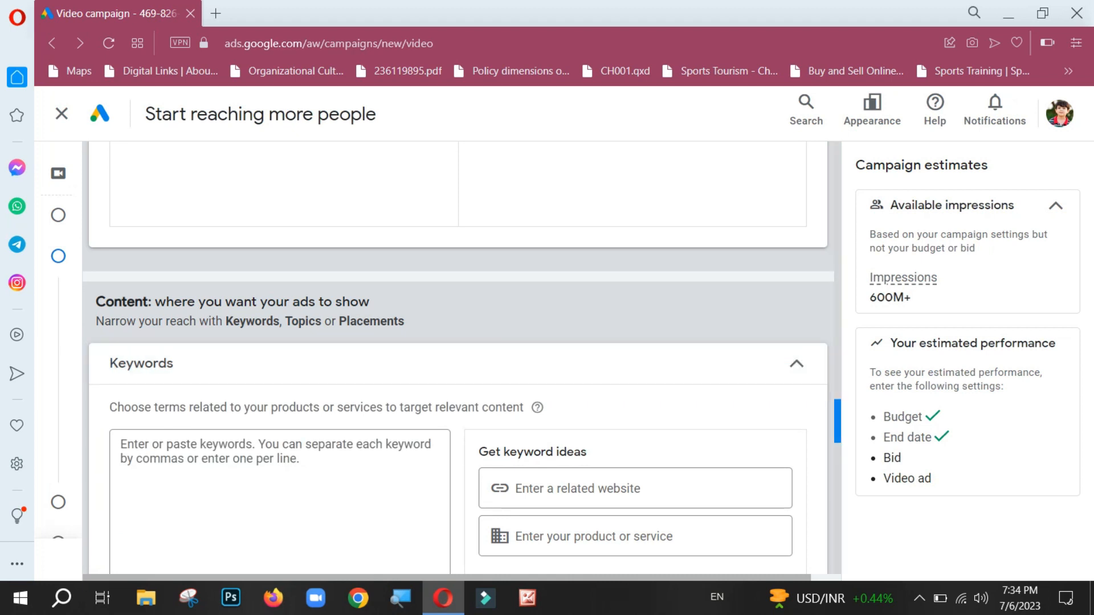
scroll(456, 359, down, 3)
mouse_move(837, 442)
mouse_down()
mouse_move(838, 454)
mouse_move(838, 440)
mouse_up()
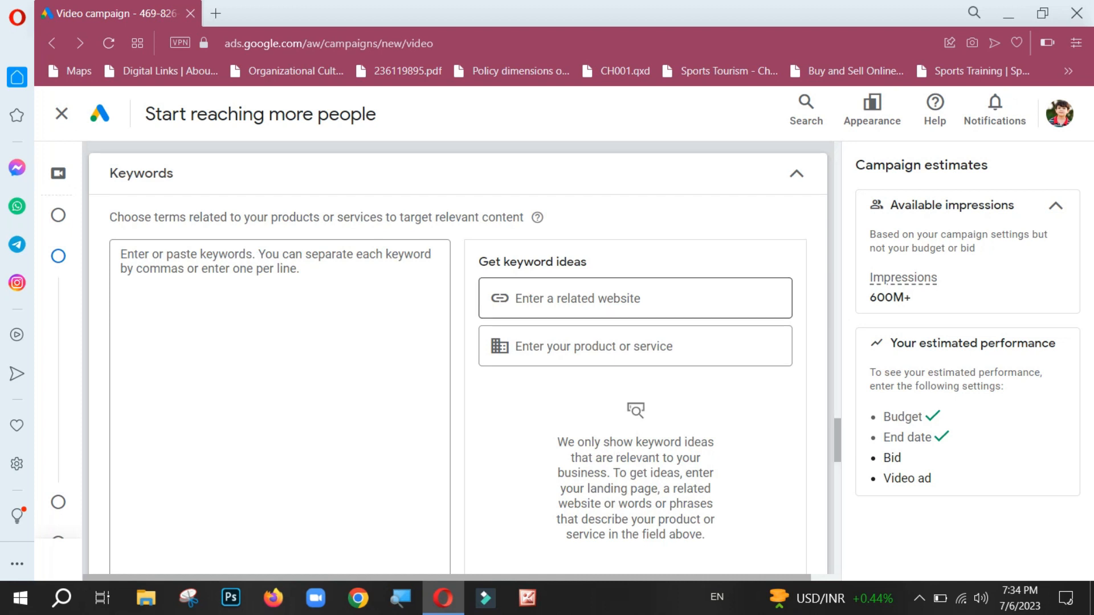
click(661, 346)
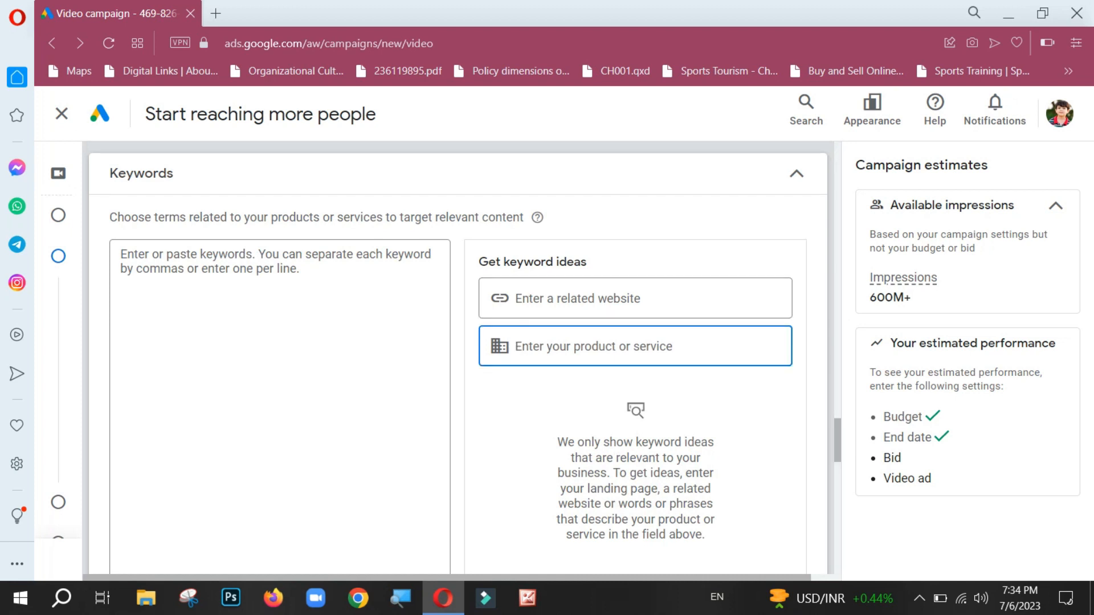
text(earn)
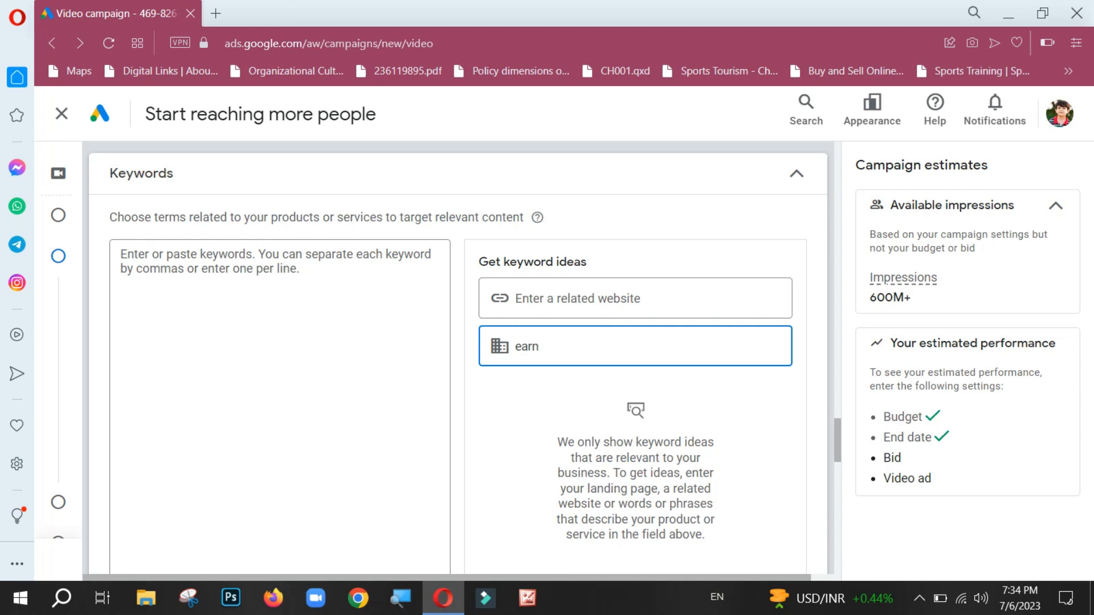
key(BackSpace)
key(BackSpace)
key(BackSpace)
key(BackSpace)
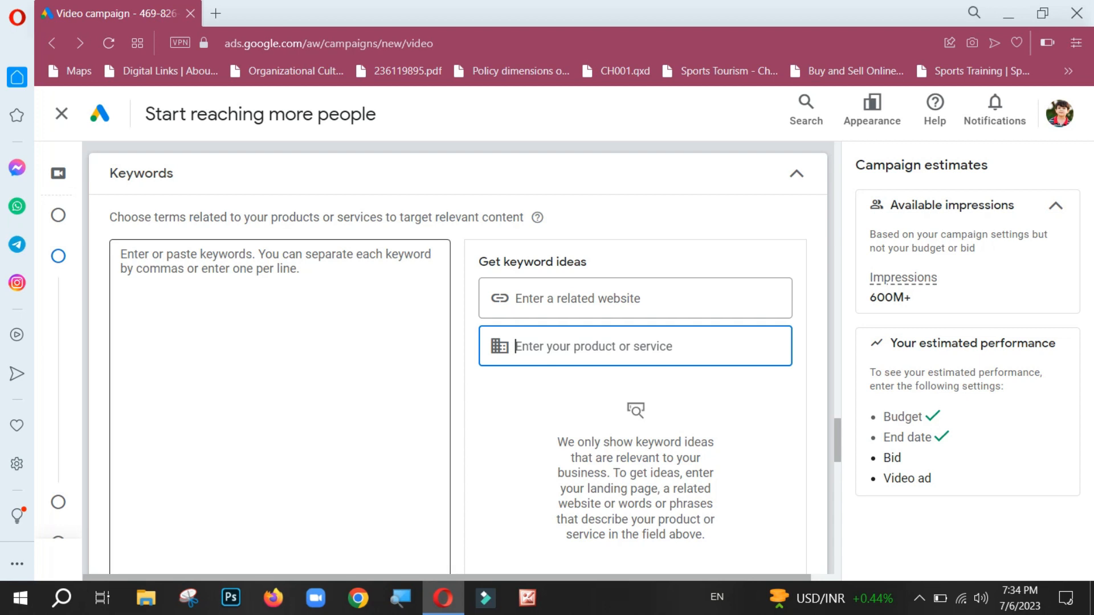
click(274, 319)
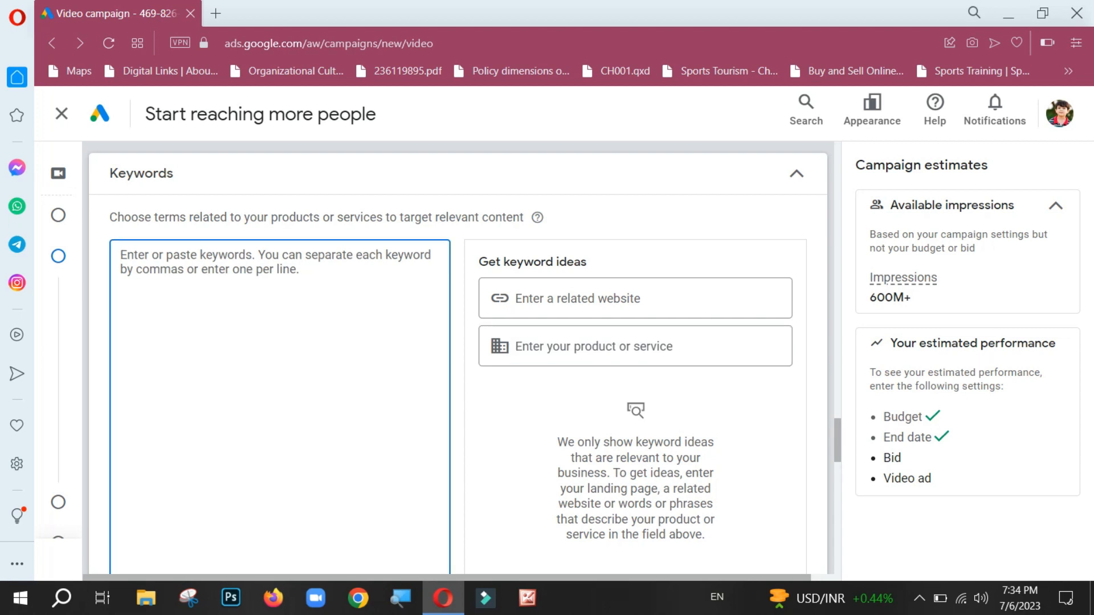
Step: Open the Topics section and expand the Arts & Entertainment category to view its subtopics
scroll(458, 355, down, 4)
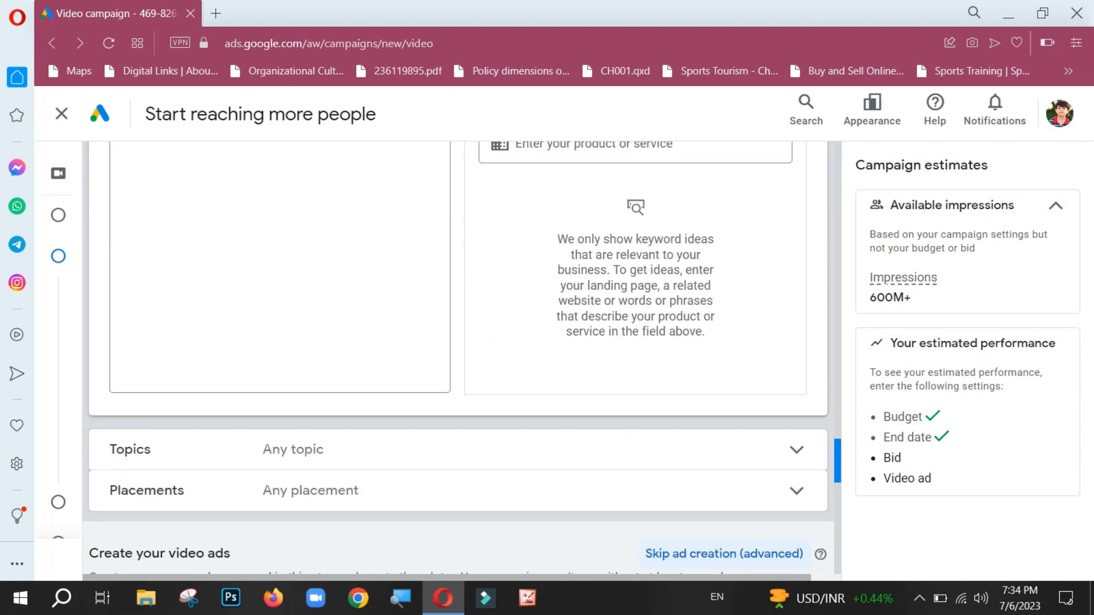
scroll(458, 356, down, 2)
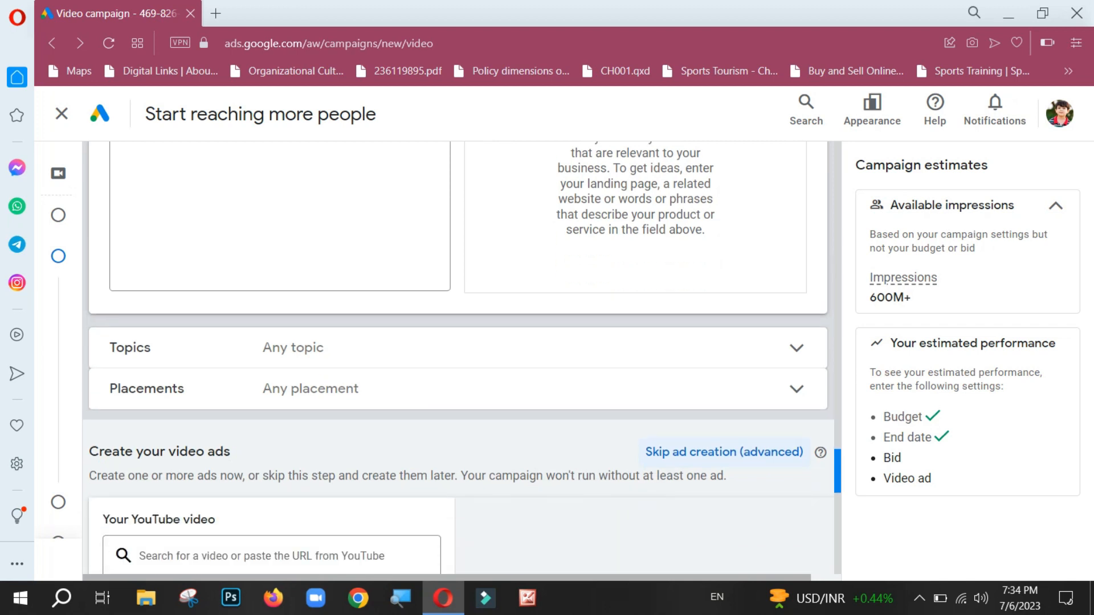
click(796, 349)
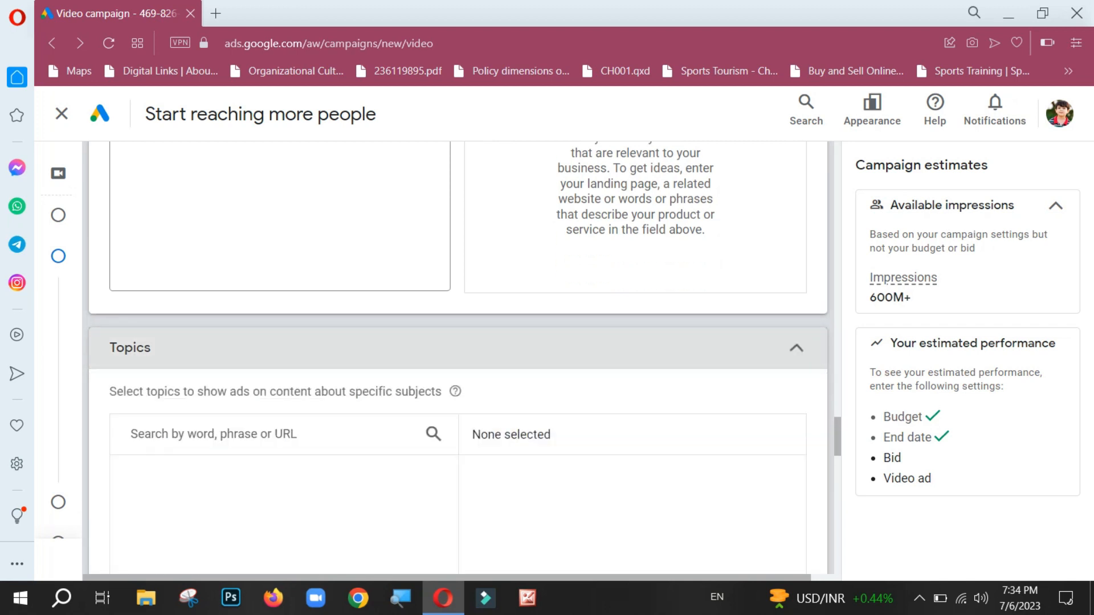
click(796, 348)
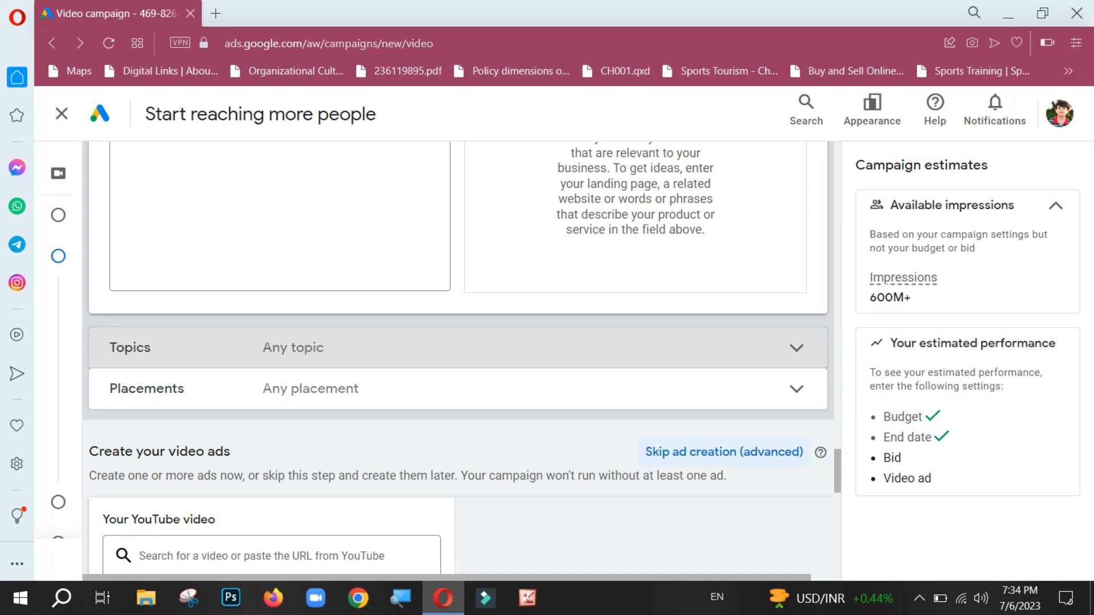
click(796, 348)
scroll(459, 355, down, 2)
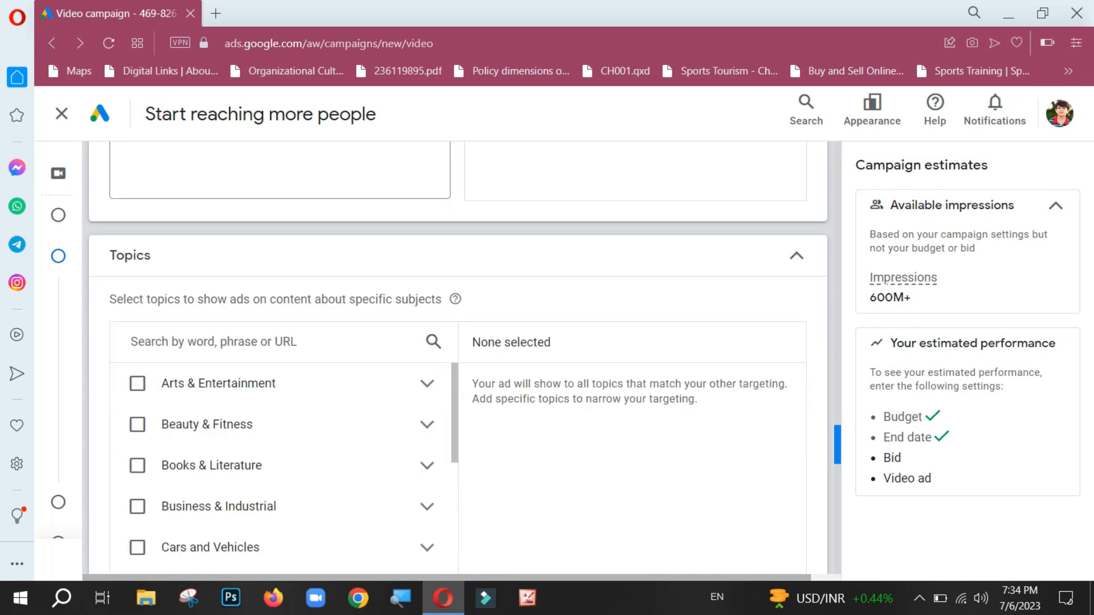
drag(837, 444, 838, 452)
click(427, 300)
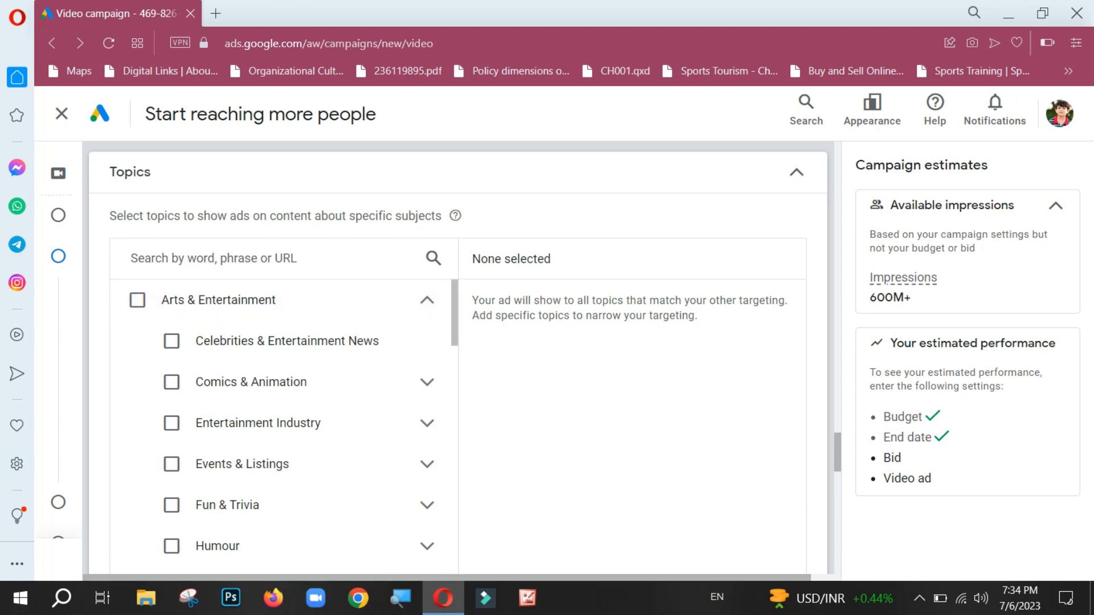
Step: Look through the subtopics of the Arts & Entertainment, Beauty & Fitness and Books & Literature categories, collapsing each one again
scroll(279, 427, down, 6)
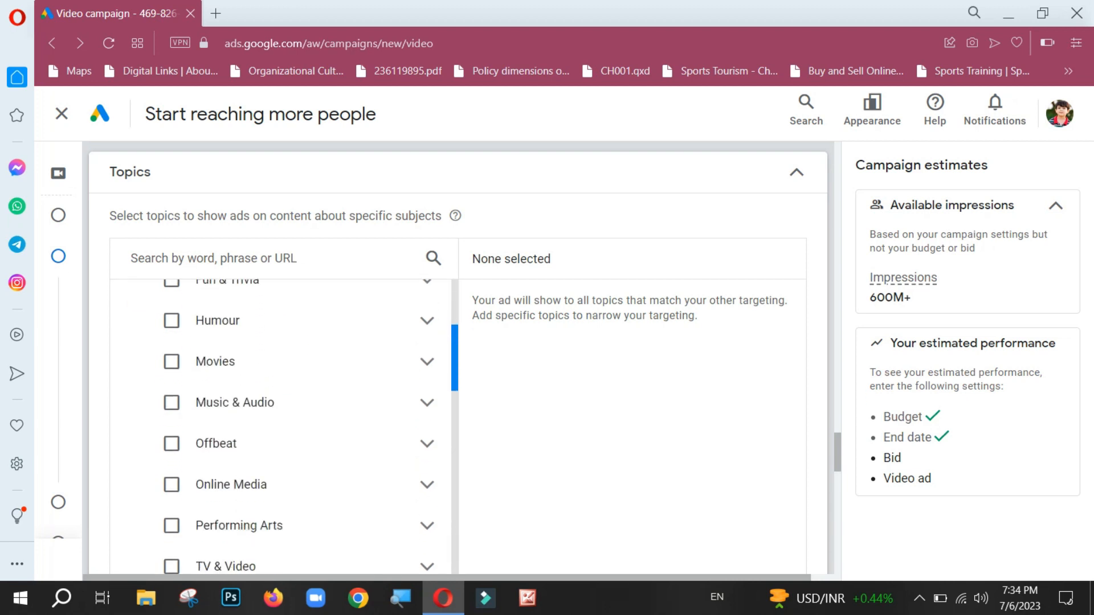
scroll(279, 427, up, 6)
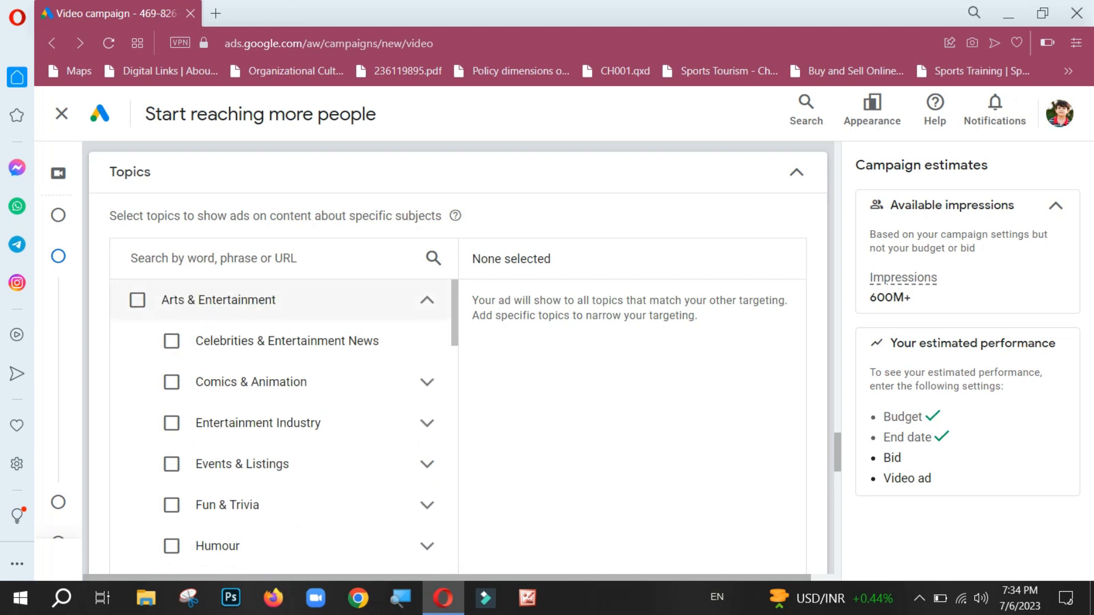
click(427, 300)
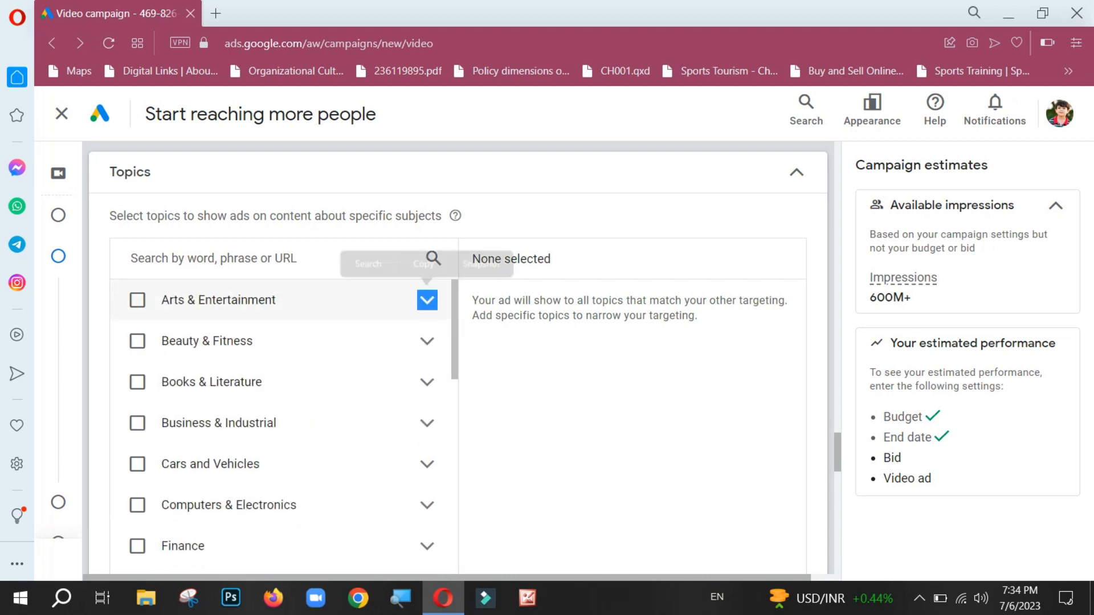
click(427, 341)
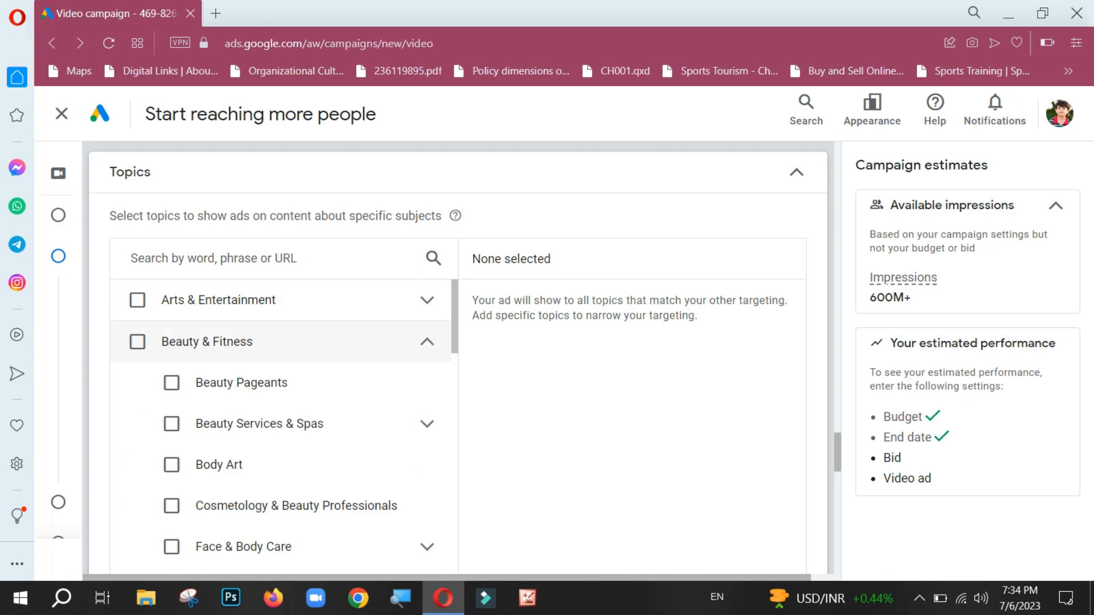
click(427, 341)
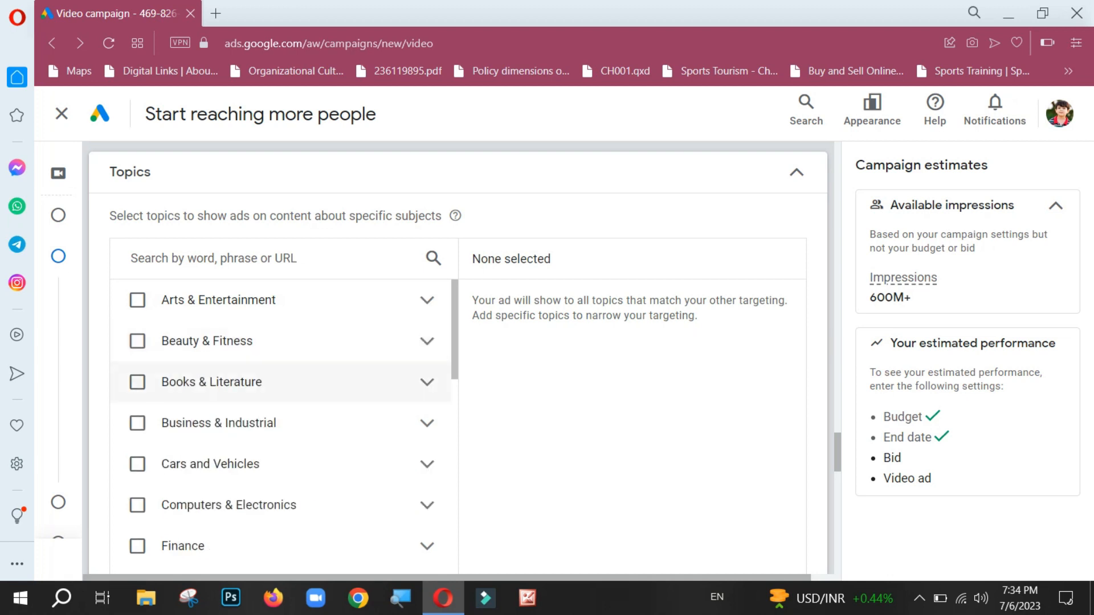
click(427, 382)
click(427, 382)
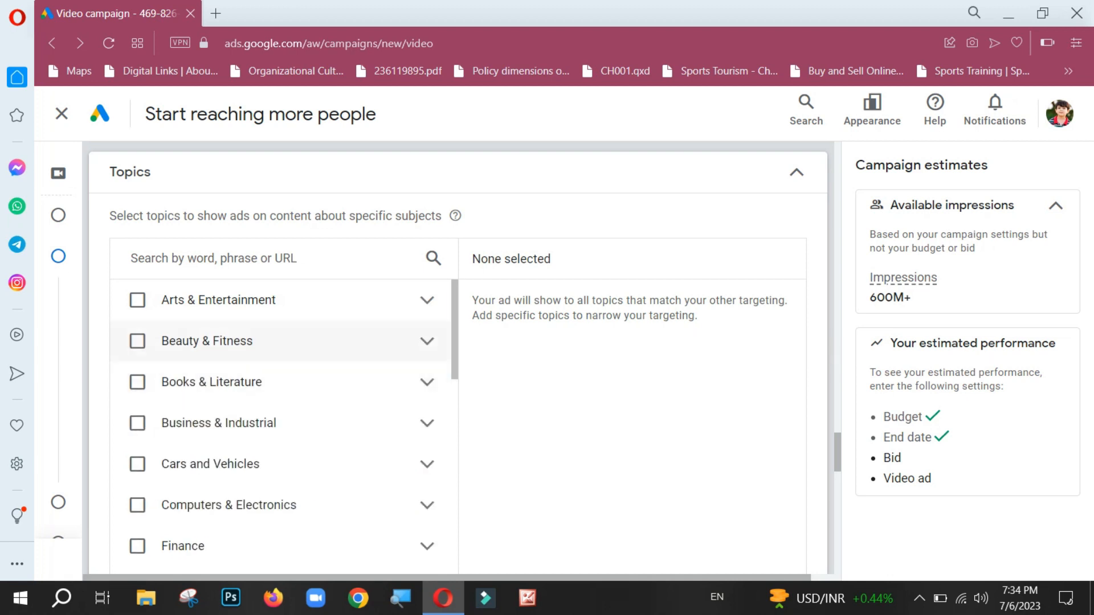
Step: Expand the Computers & Electronics topic category, review its subtopics, and collapse it again
scroll(427, 382, down, 2)
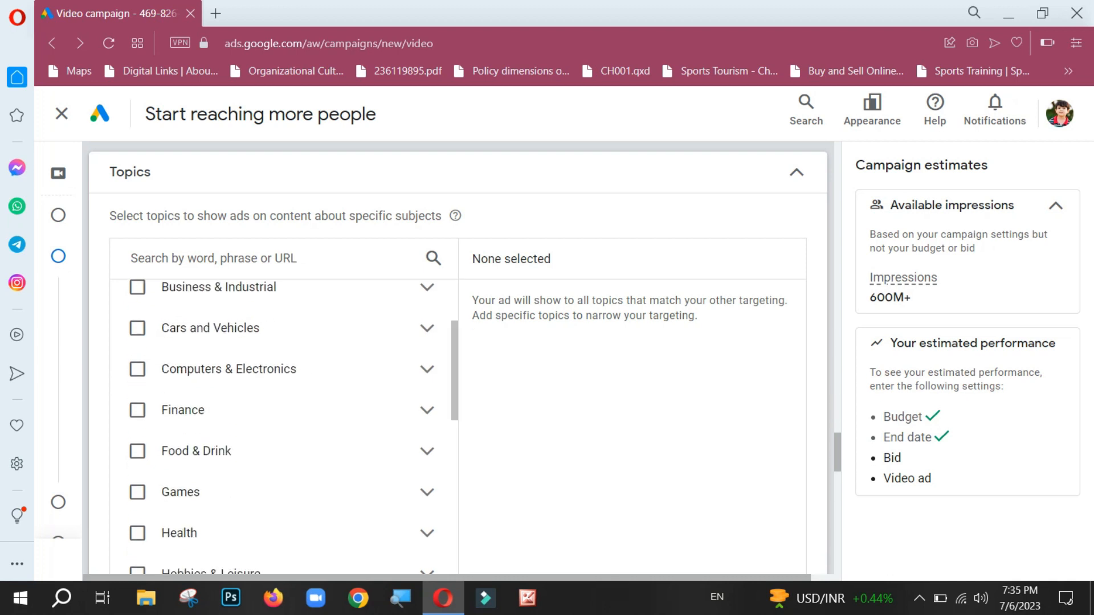
click(427, 370)
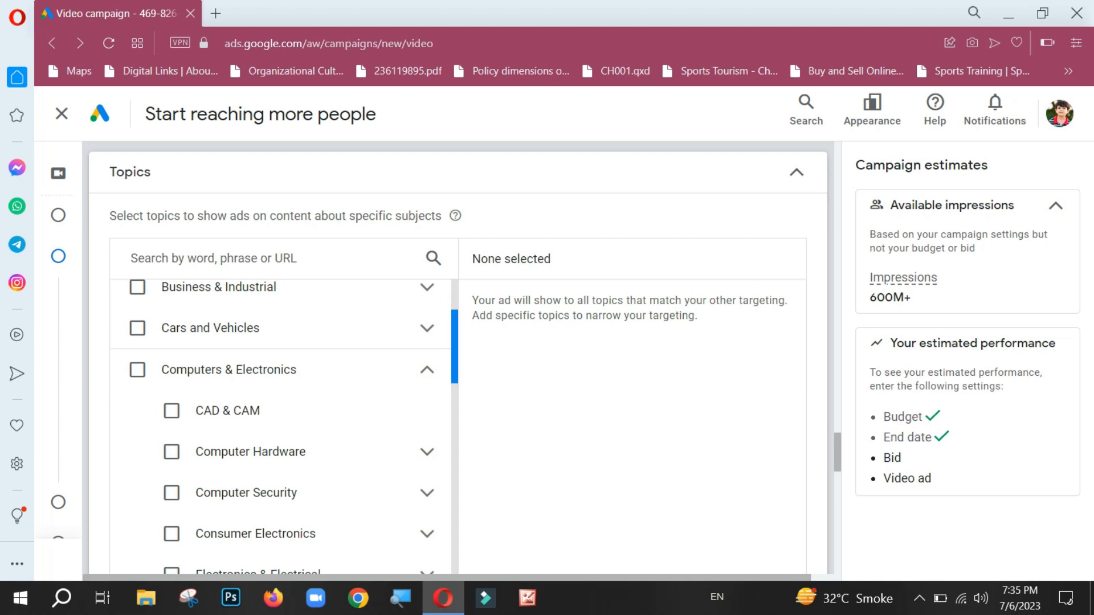
scroll(283, 428, down, 5)
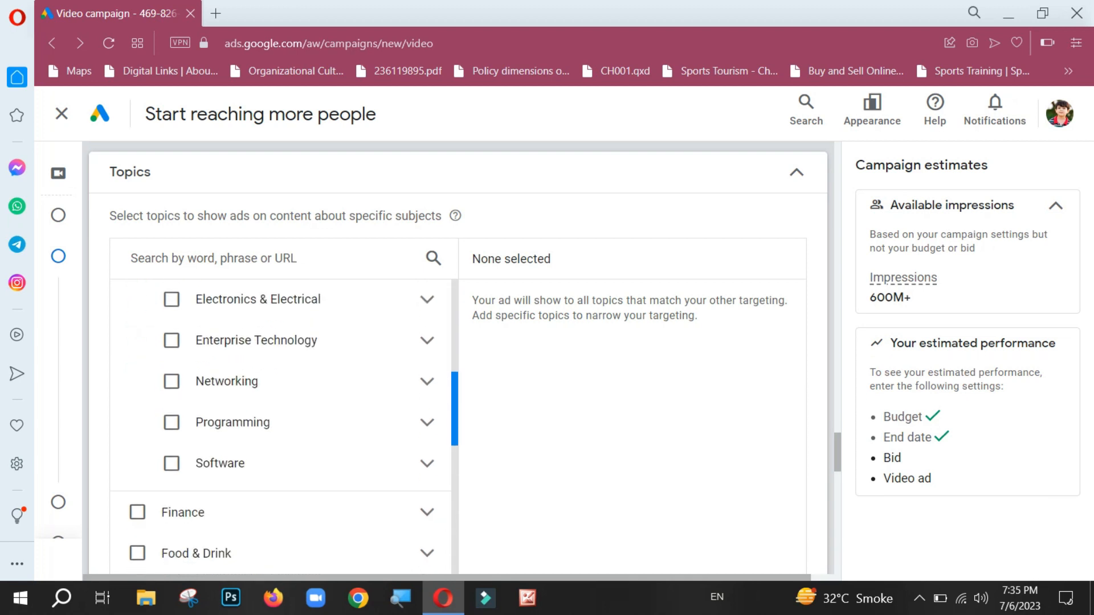
scroll(284, 428, up, 5)
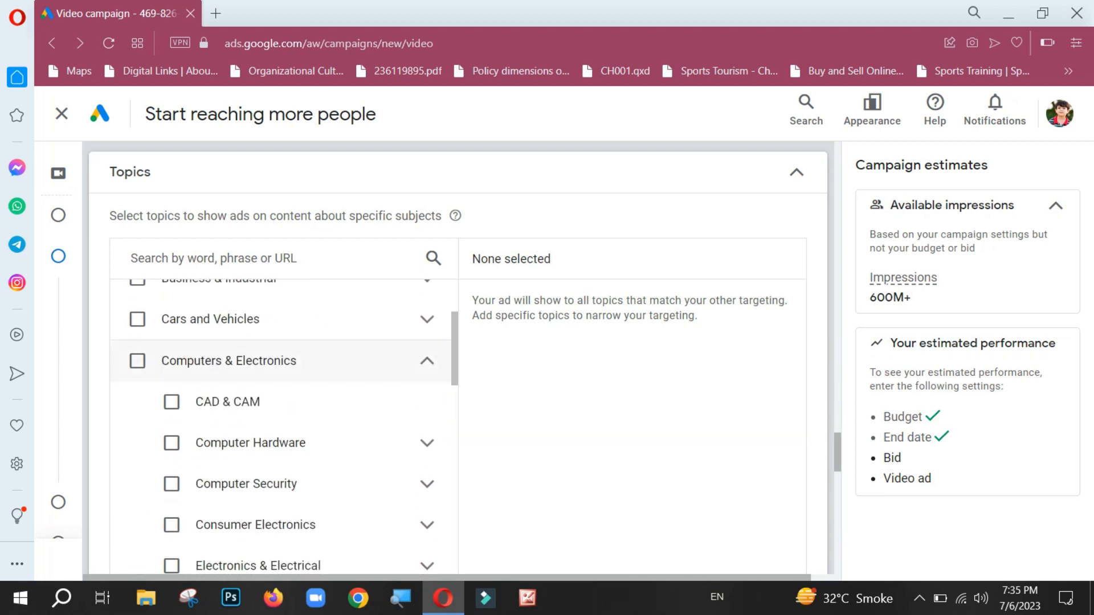
click(427, 361)
Step: Expand the News topic category and add its Politics subtopic to the ad group's targeting
scroll(284, 427, down, 2)
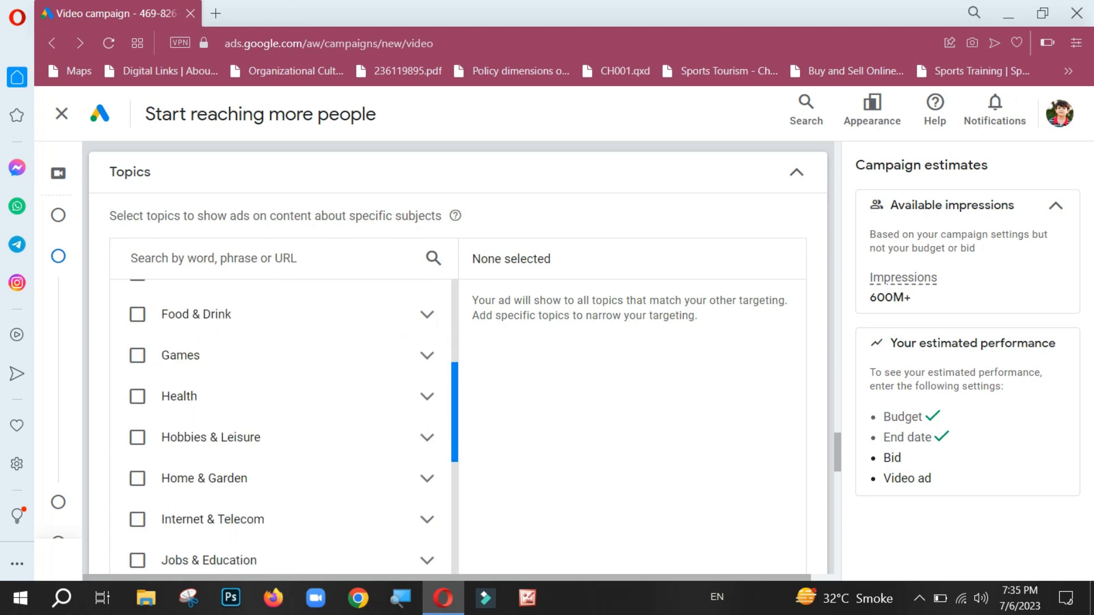
scroll(284, 427, down, 4)
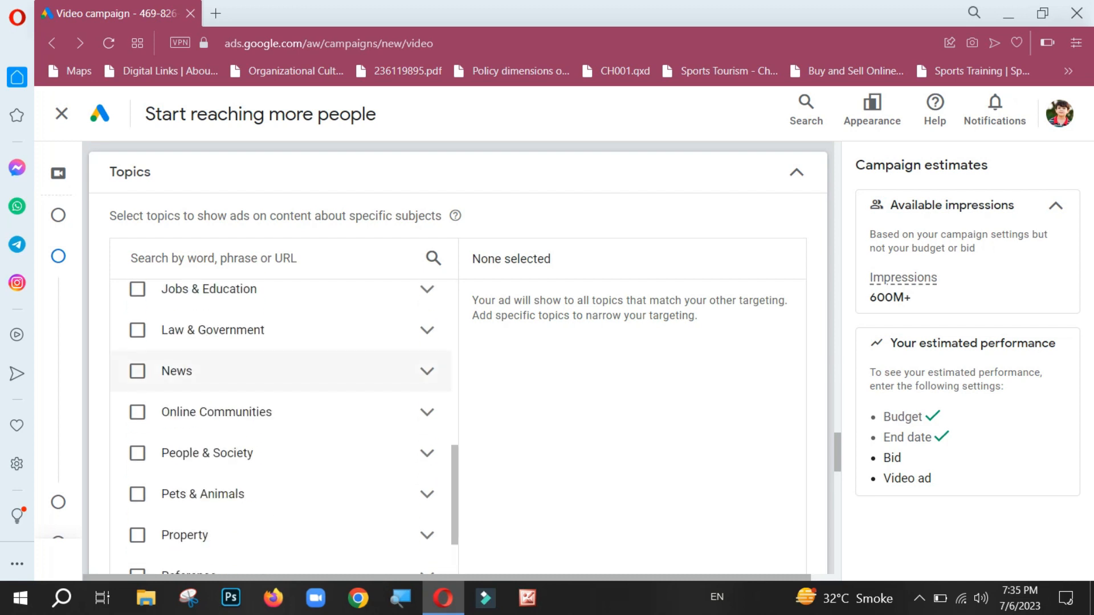
click(427, 371)
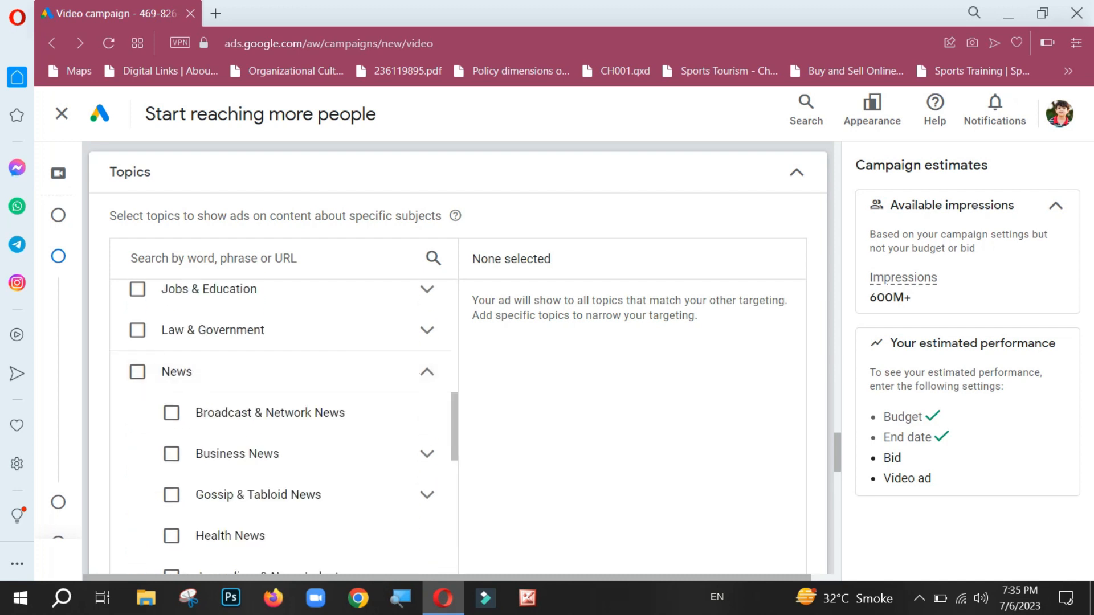
scroll(280, 428, down, 4)
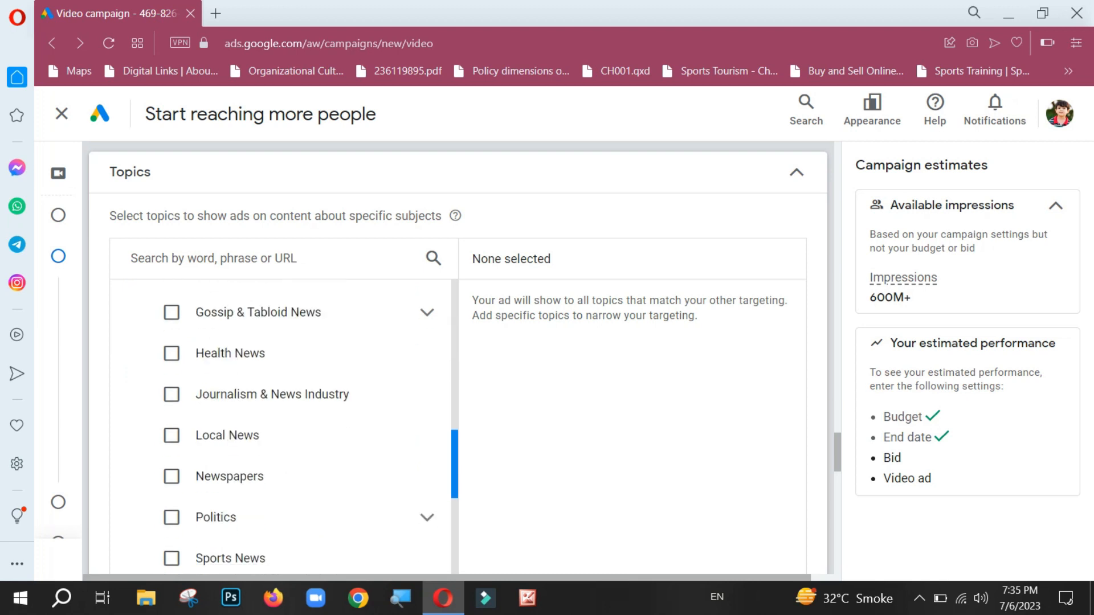
scroll(172, 435, down, 1)
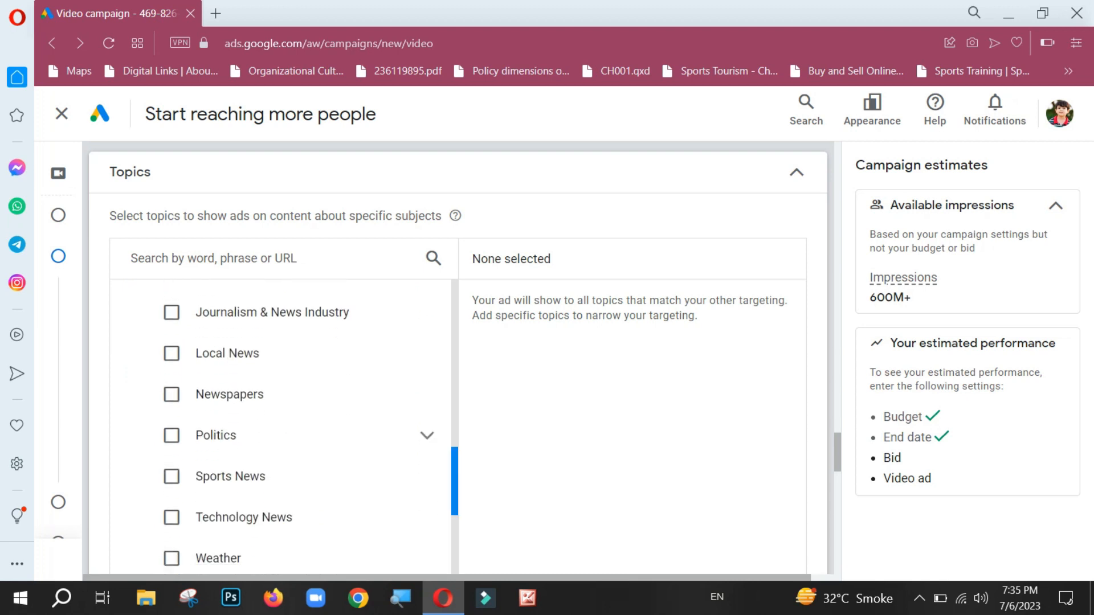
click(171, 435)
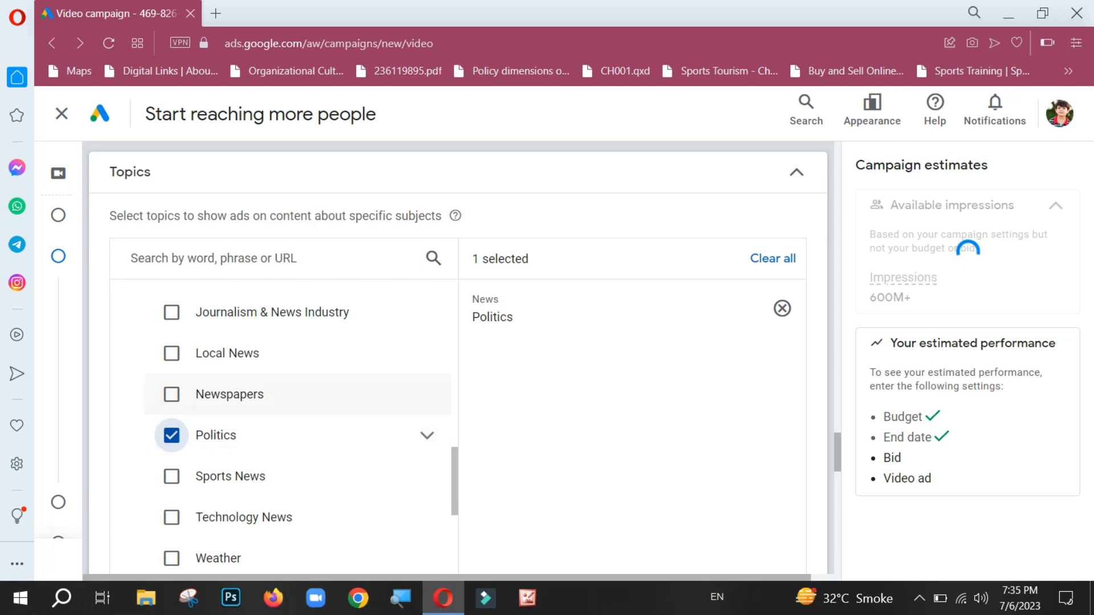
click(171, 395)
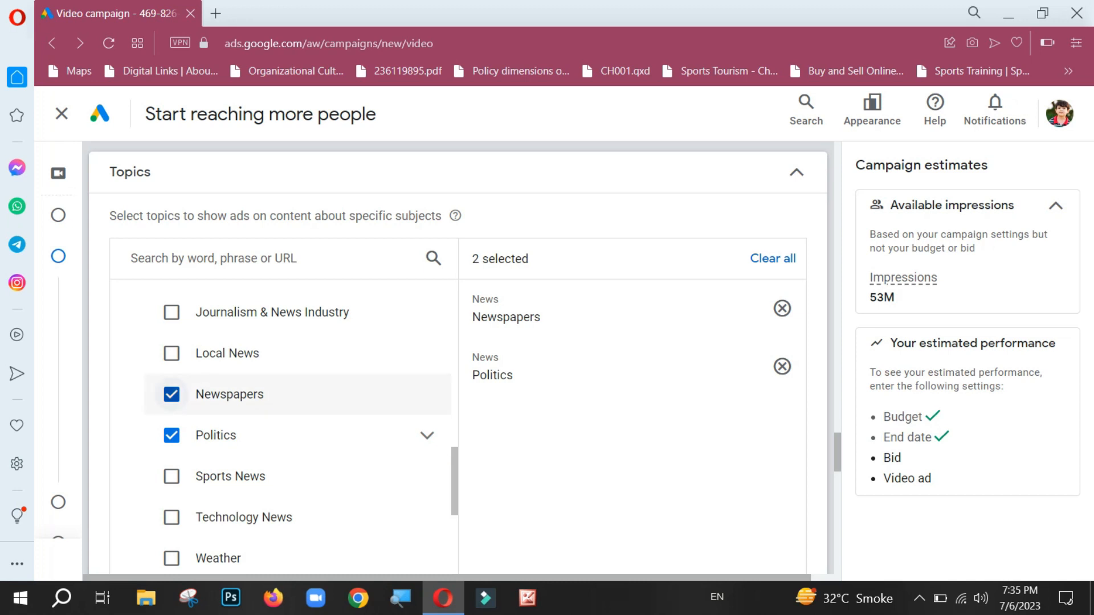
click(171, 394)
right_click(165, 312)
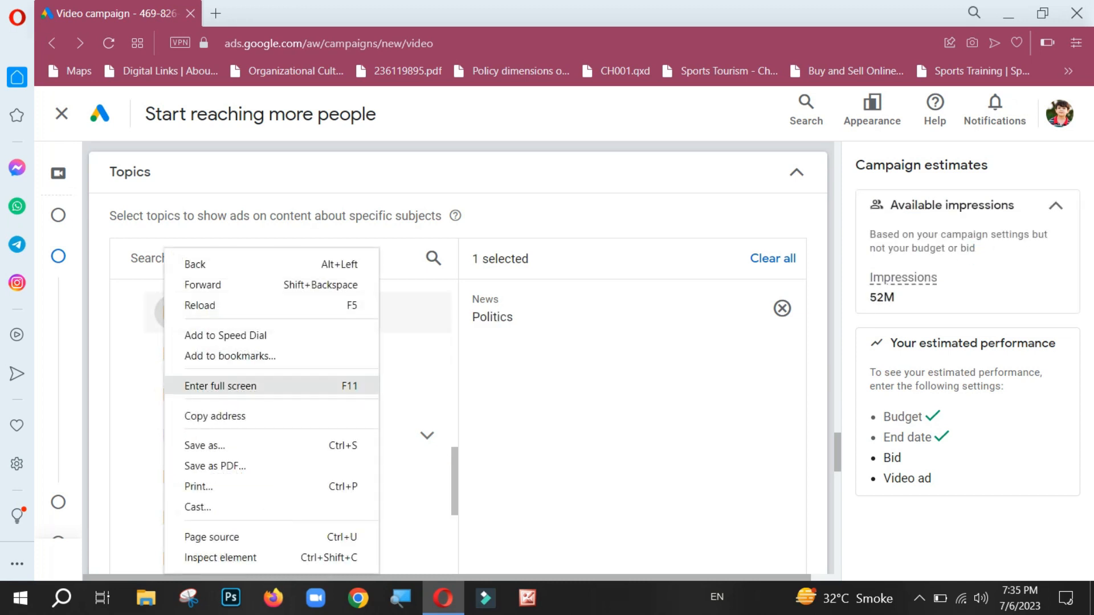
key(Escape)
right_click(452, 161)
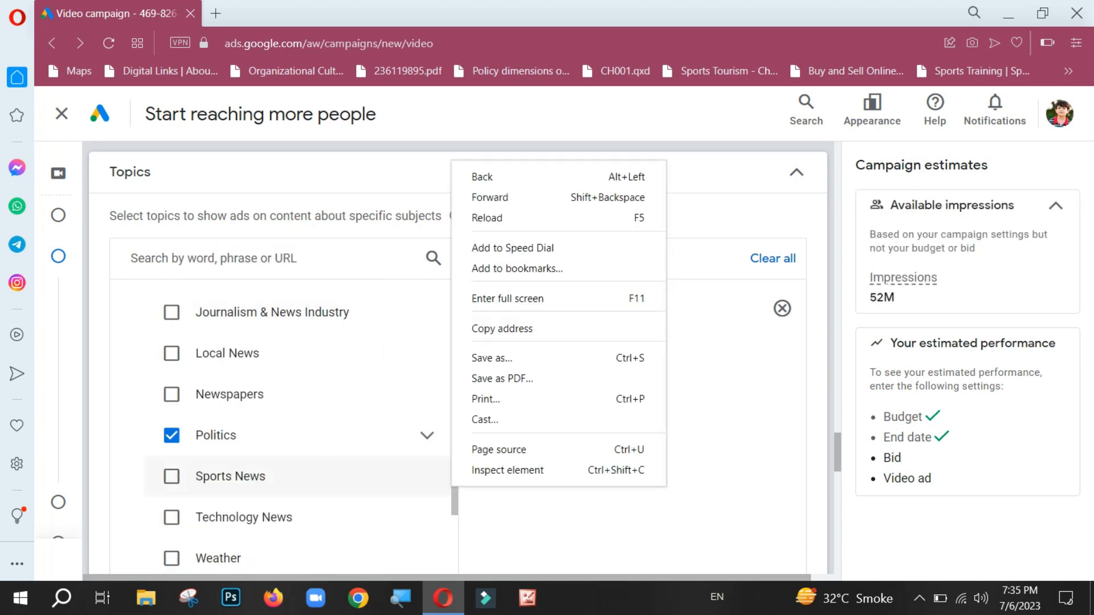
key(Escape)
Step: Add the News subtopics Journalism & News Industry, Broadcast & Network News and World News to the topic targeting
click(171, 313)
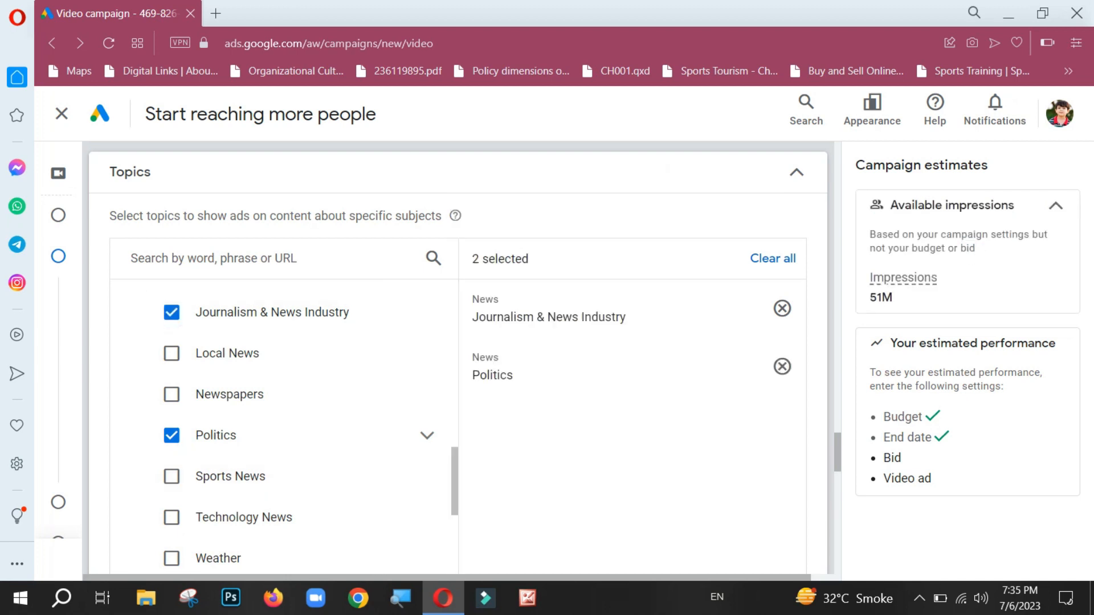
scroll(284, 426, up, 4)
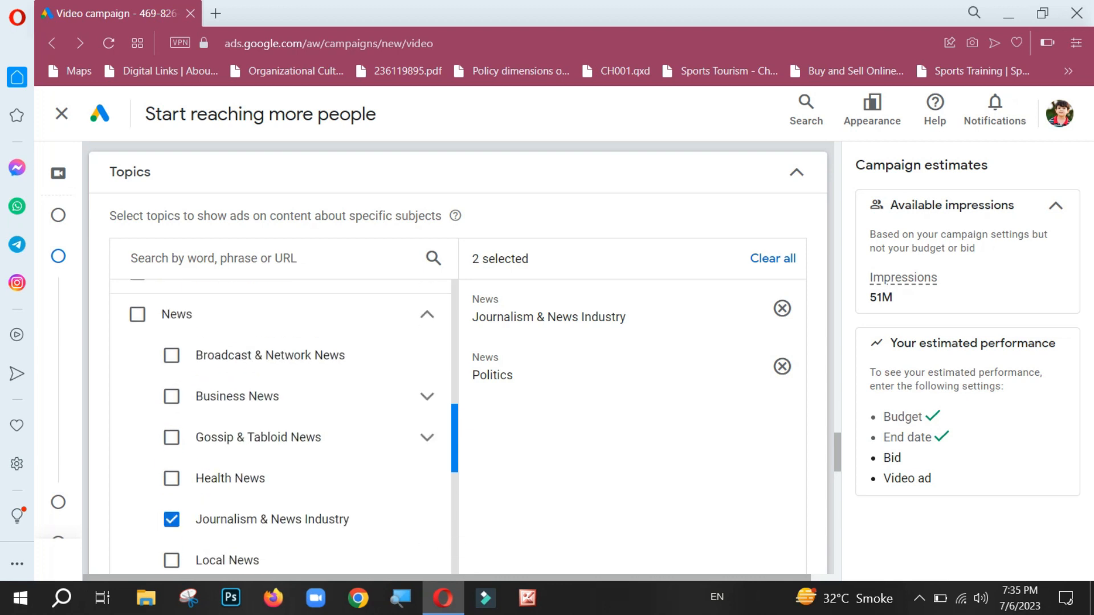
scroll(284, 426, down, 2)
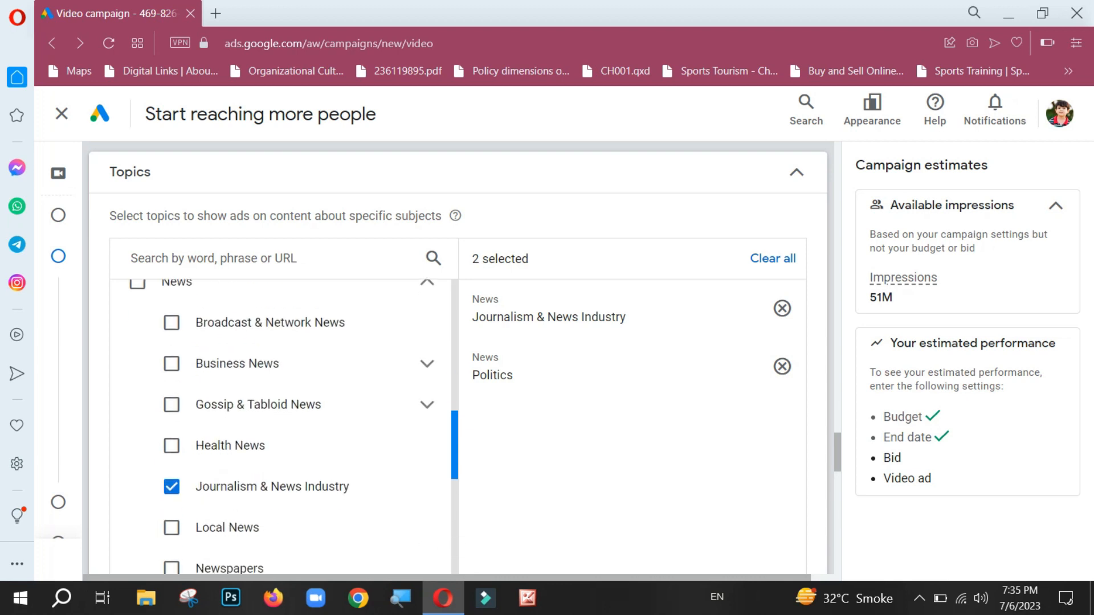
scroll(283, 427, up, 3)
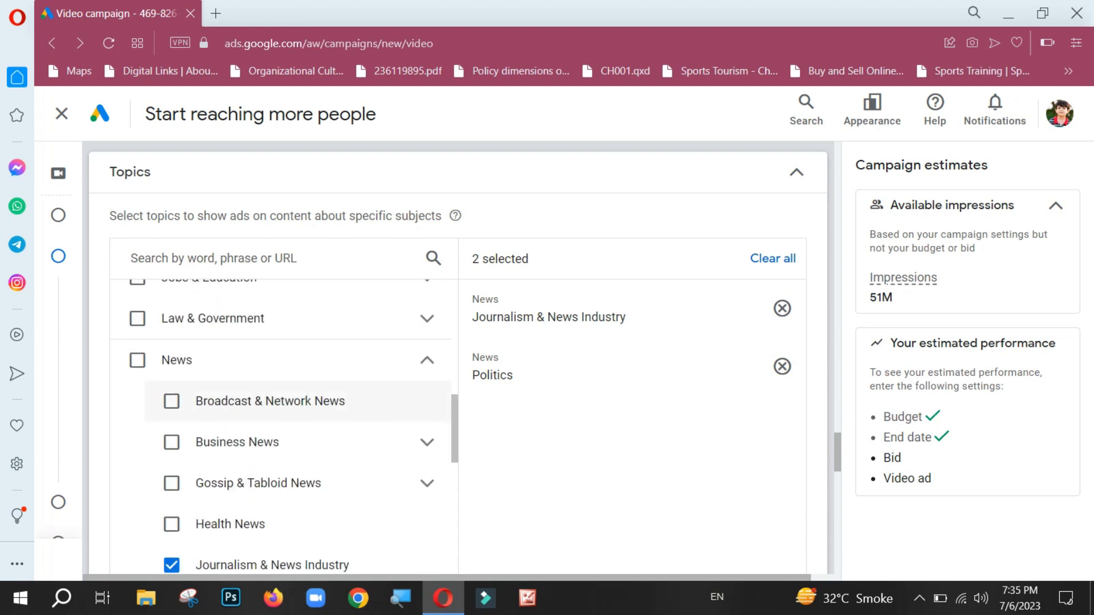
click(172, 402)
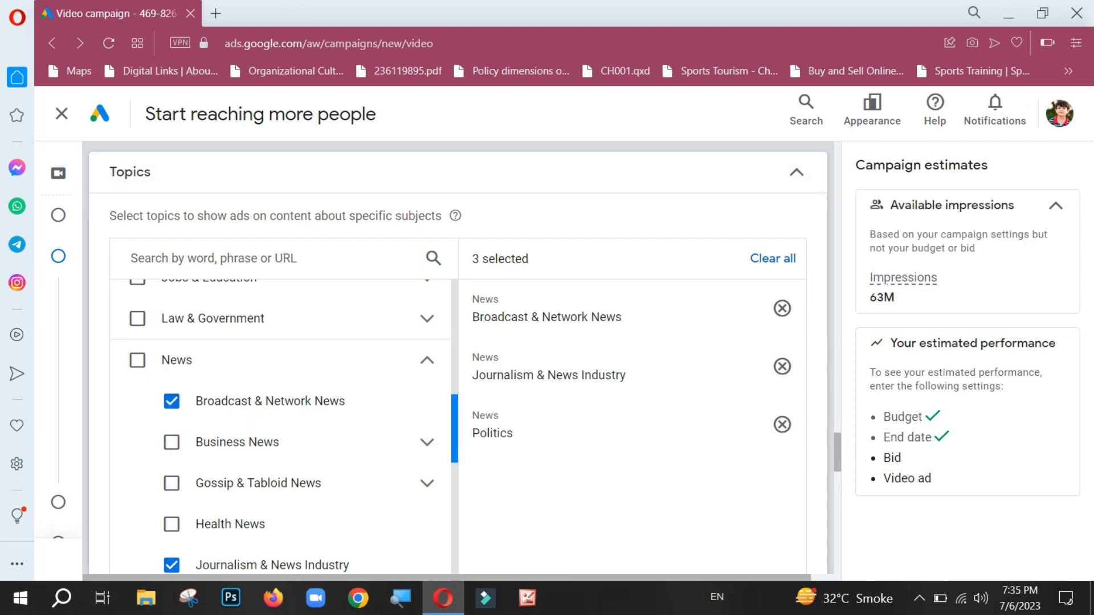
scroll(284, 426, down, 6)
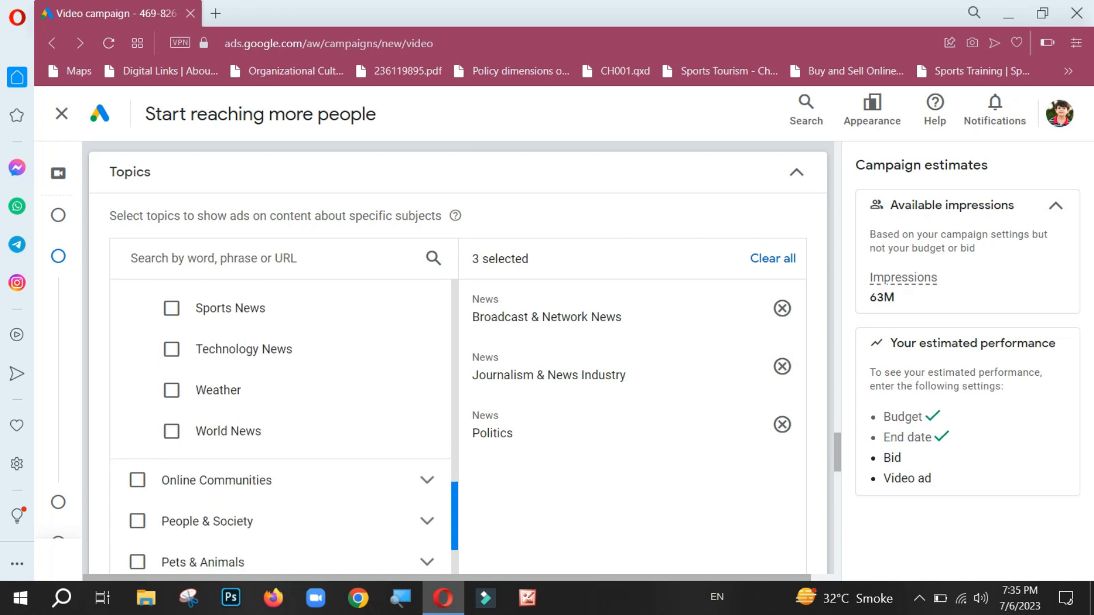
click(172, 432)
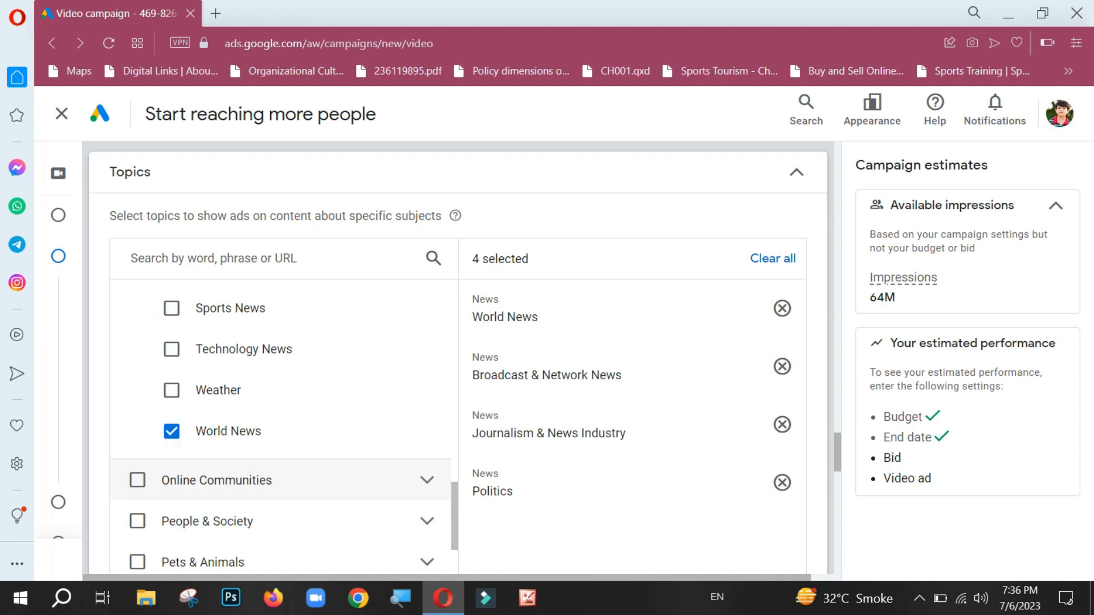
Step: Expand the Online Communities and People & Society categories and look over their subtopics and the remaining topic categories
click(427, 480)
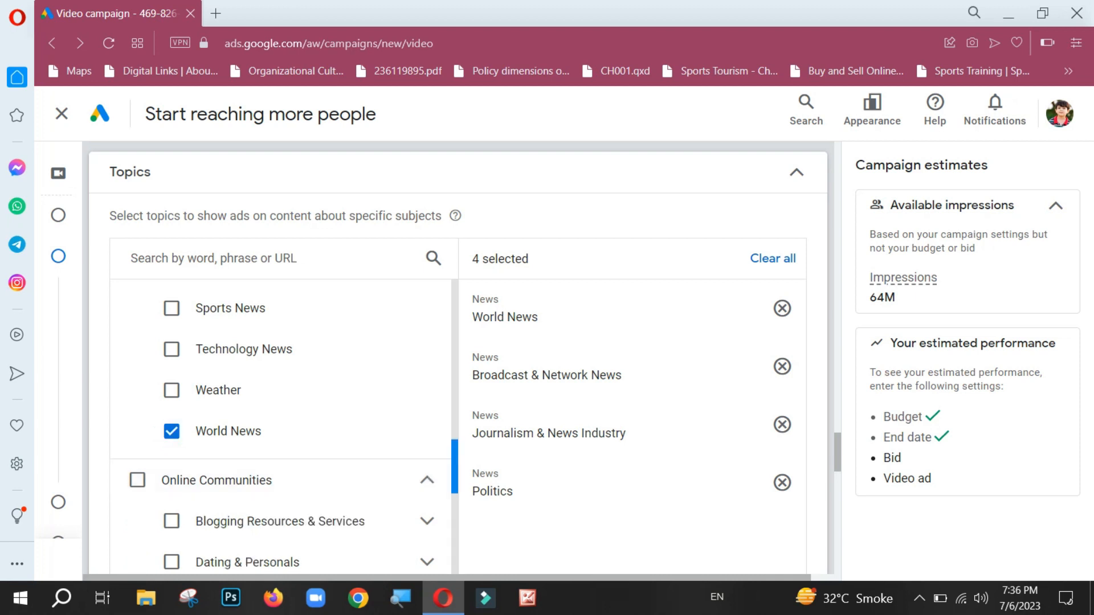
scroll(281, 427, down, 2)
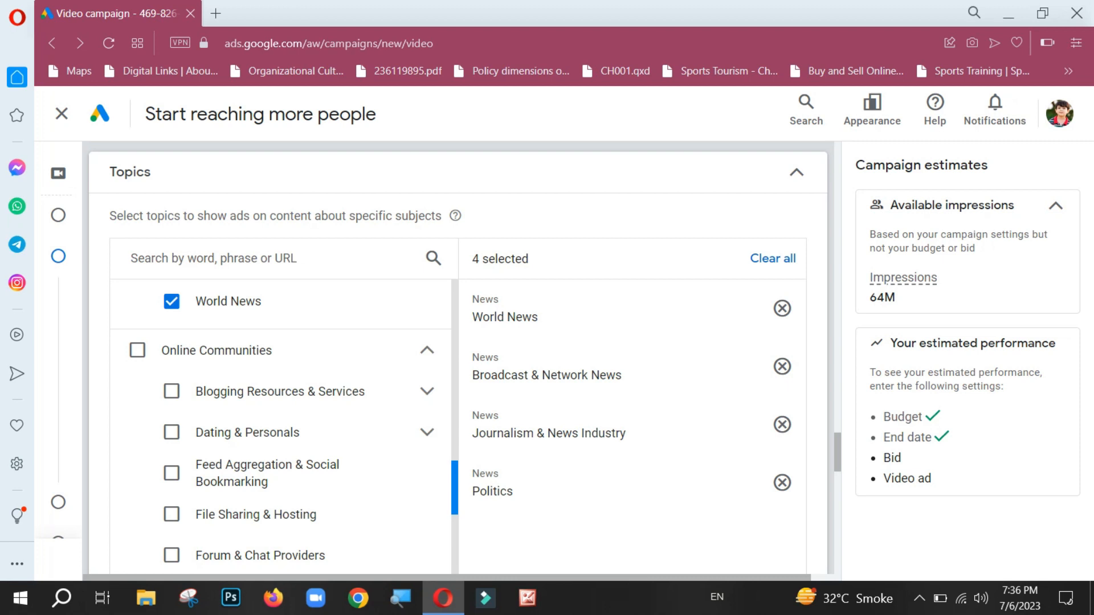
scroll(281, 428, down, 5)
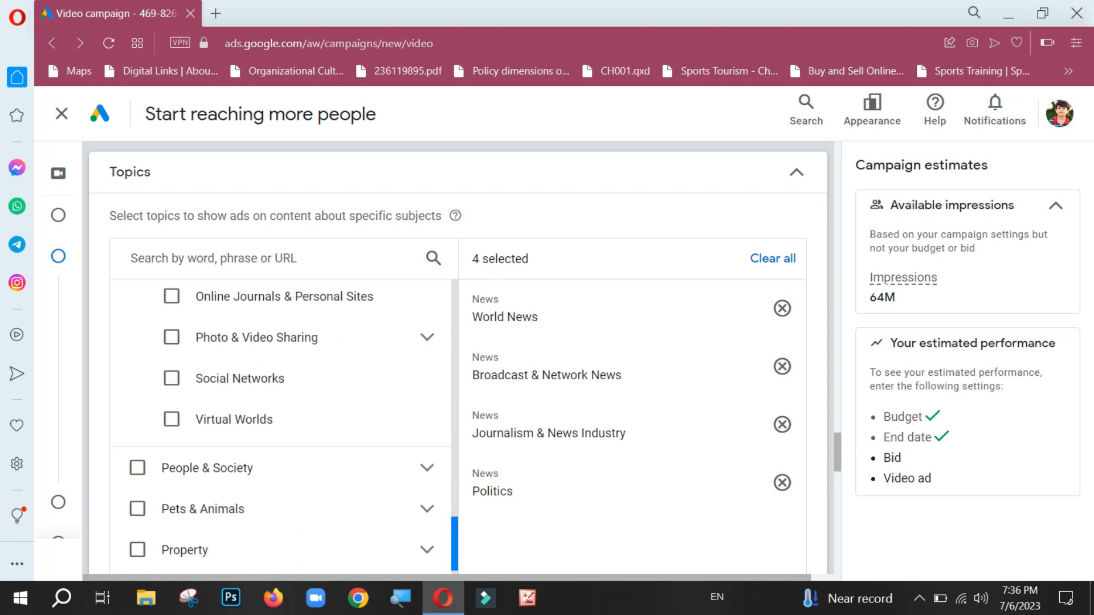
scroll(281, 427, down, 2)
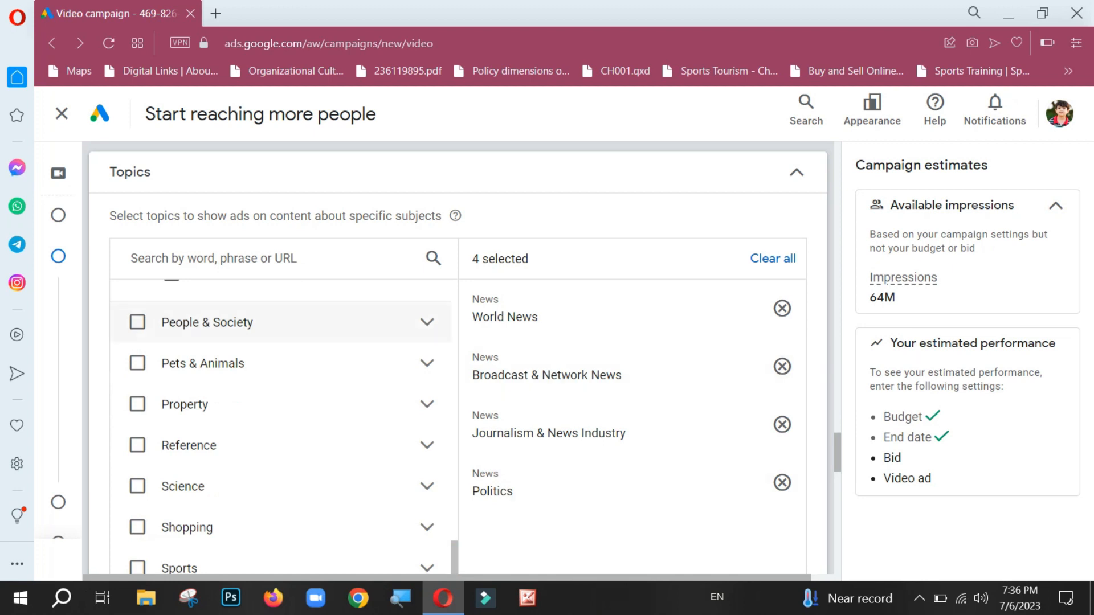
click(427, 323)
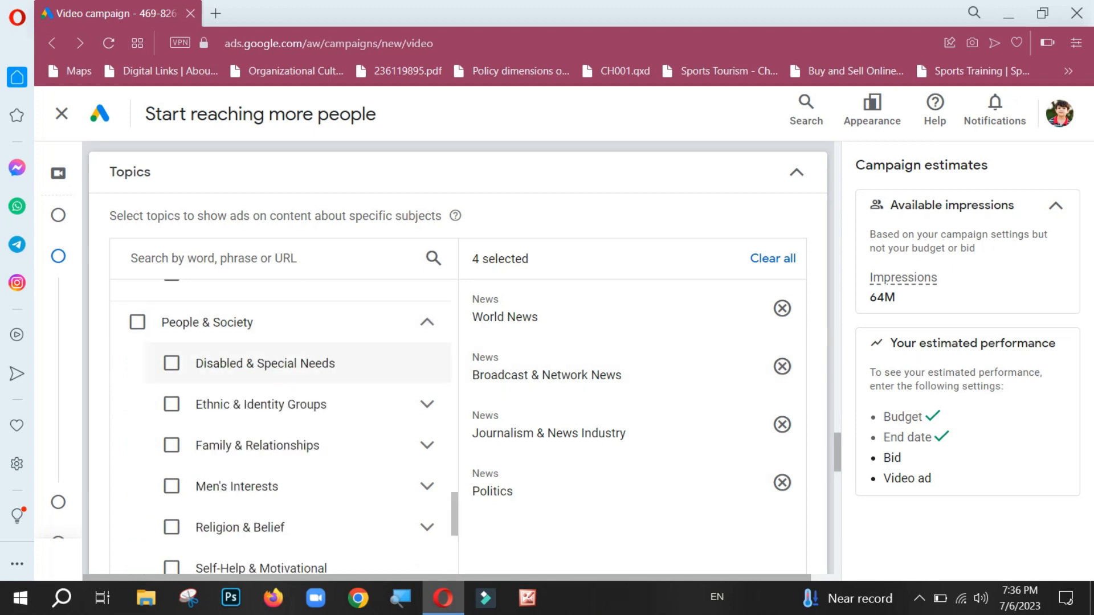
drag(455, 509, 455, 575)
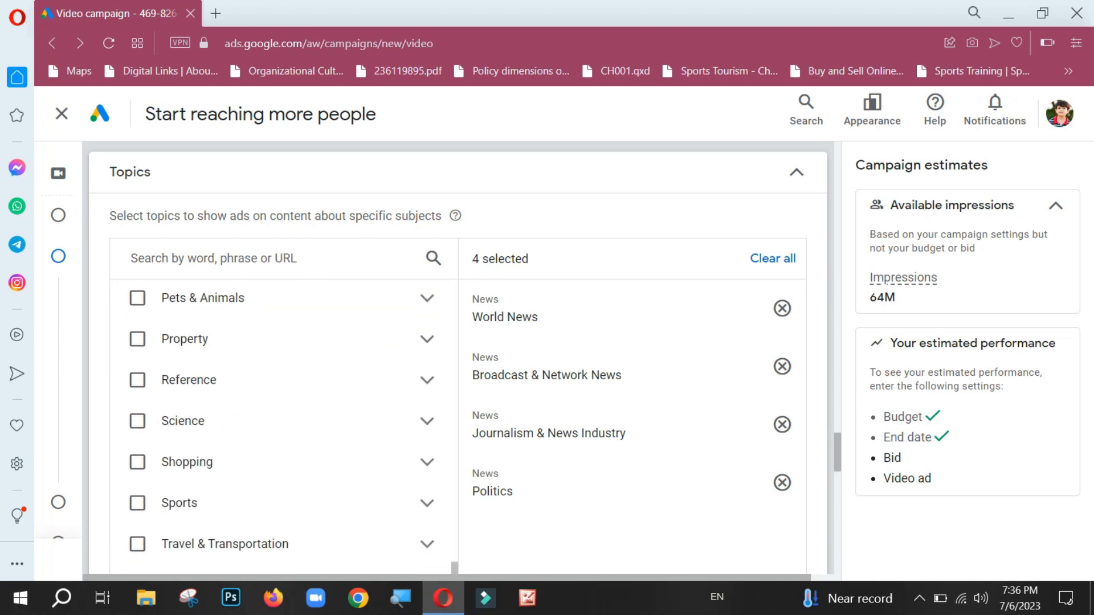
right_click(422, 248)
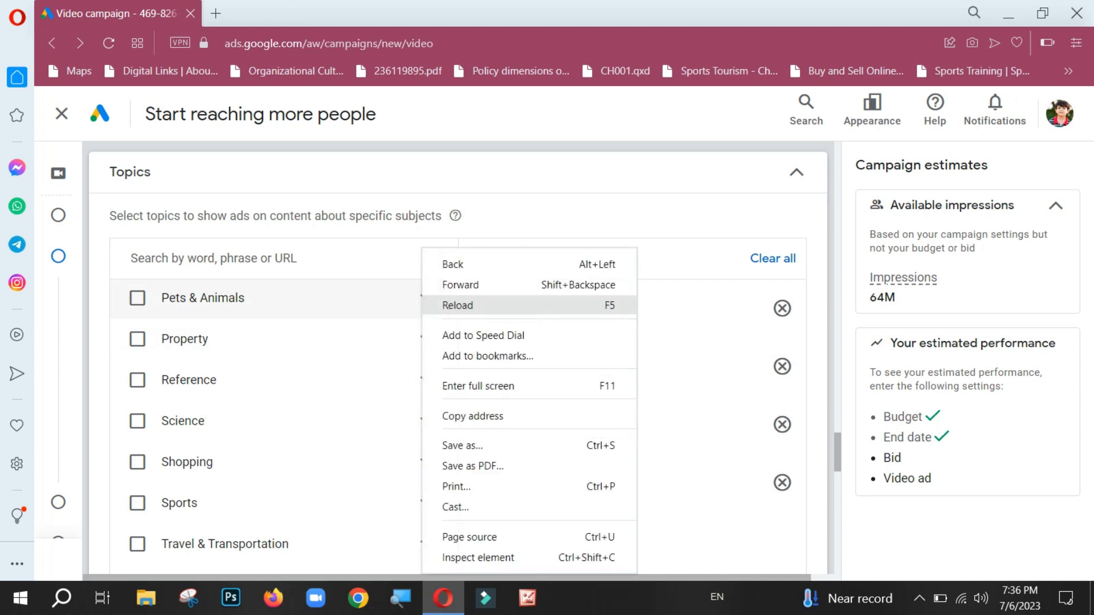
click(412, 303)
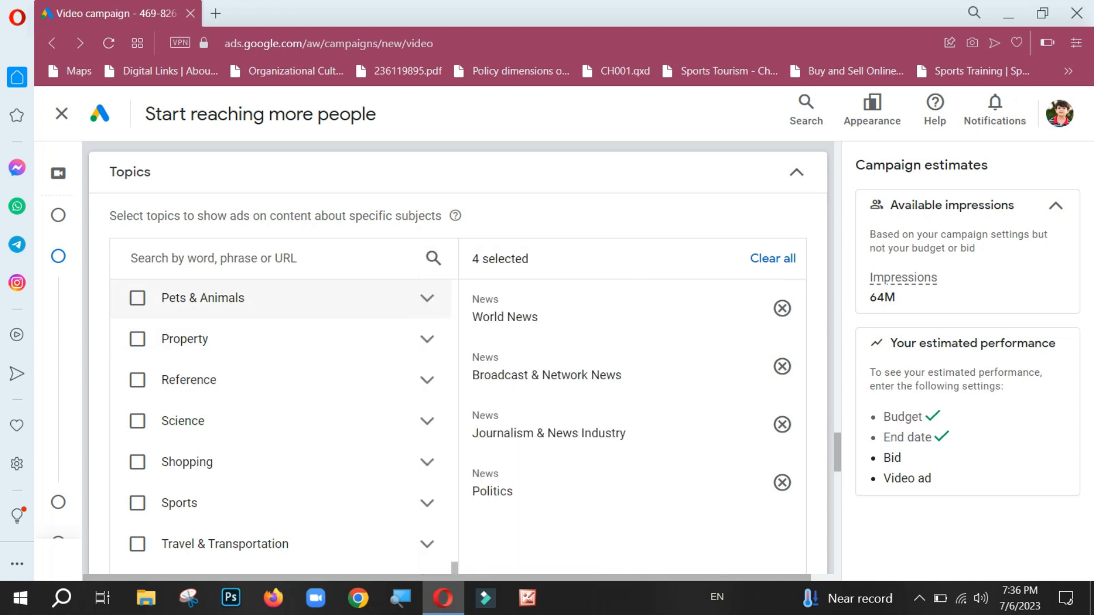
click(412, 302)
click(411, 302)
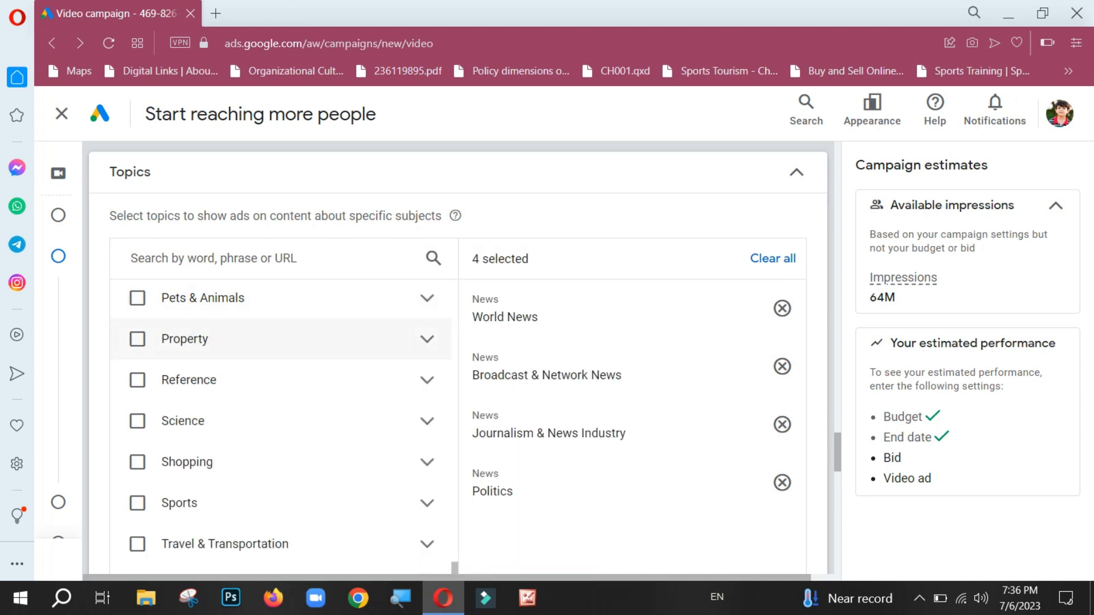
Step: Expand the Property, Reference and Sports topic categories in turn to check their subtopics, collapsing each again
click(414, 340)
click(414, 339)
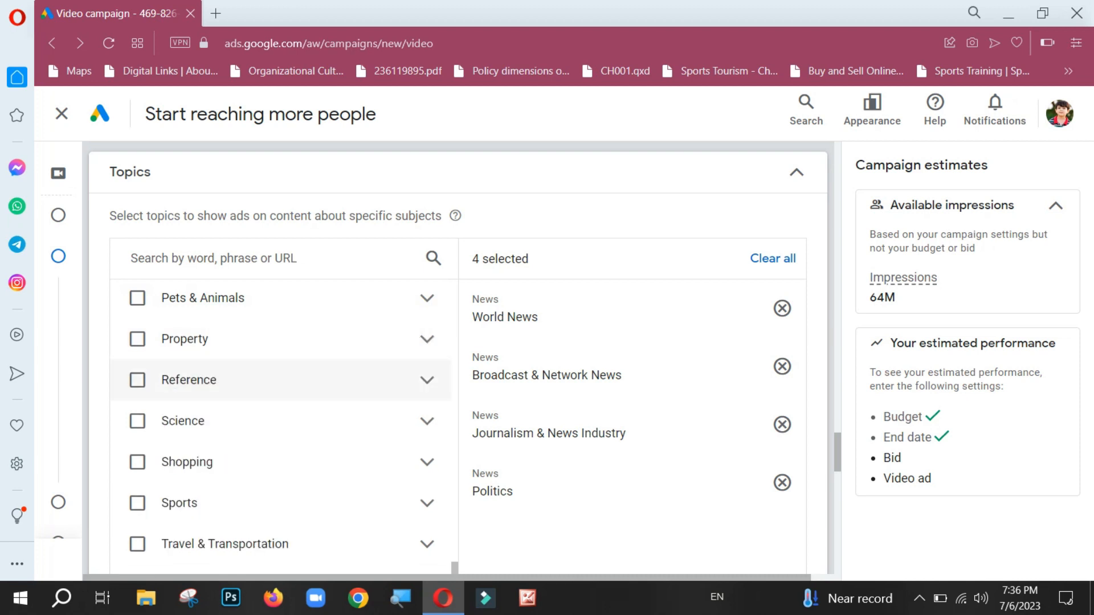
click(414, 380)
click(413, 380)
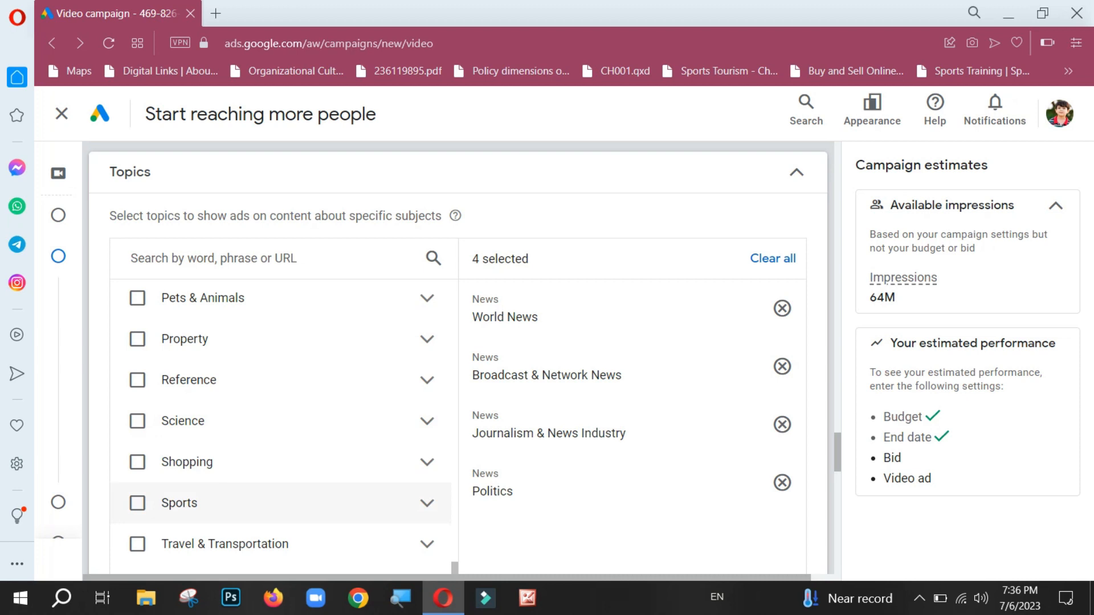
click(414, 503)
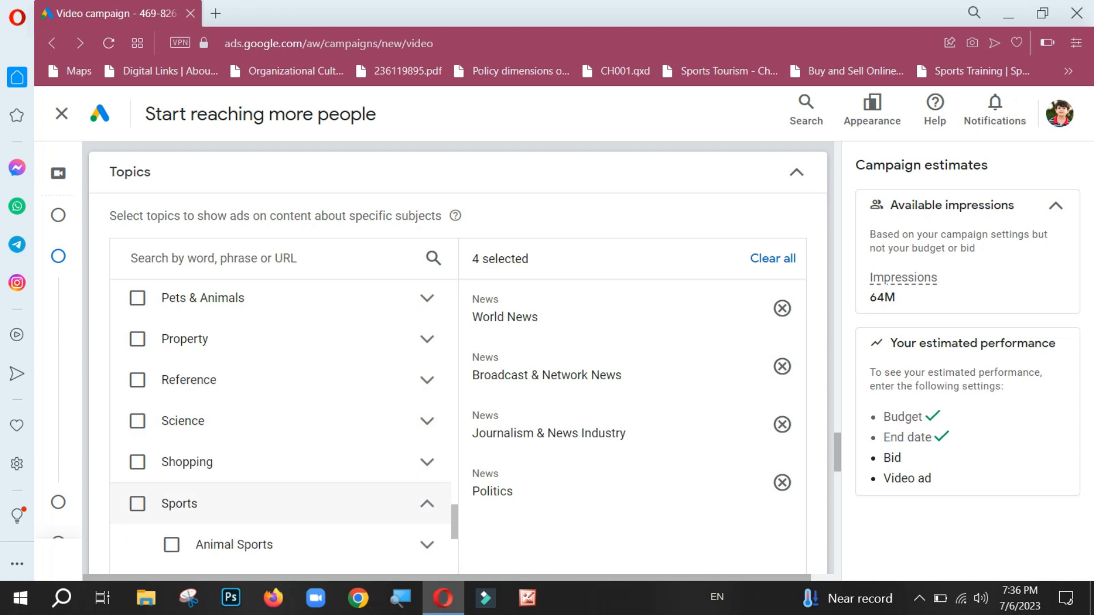
click(414, 503)
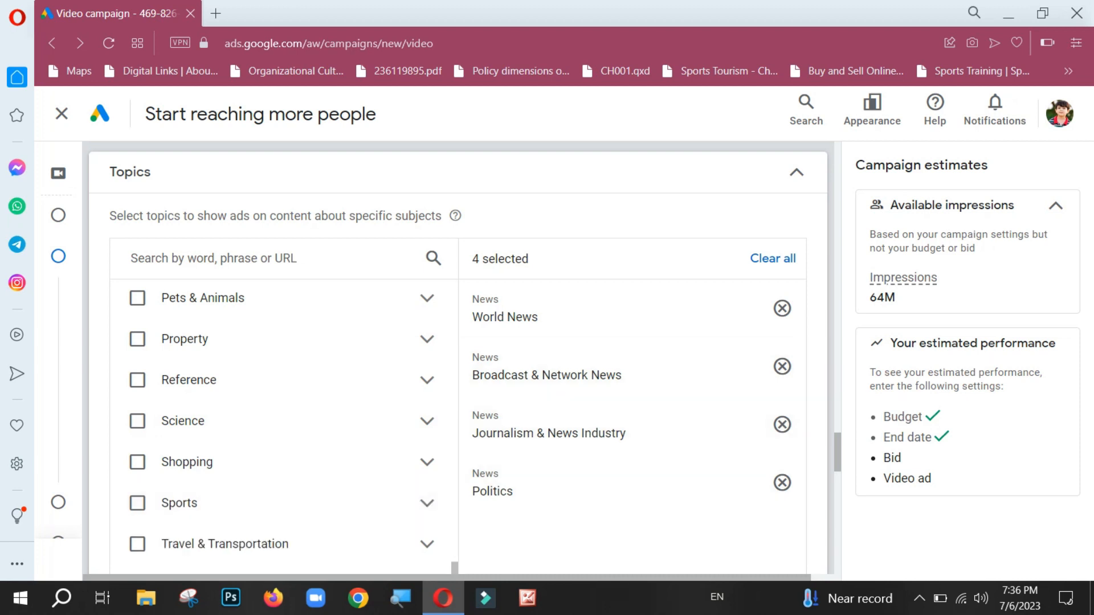
Step: Check the settings required for the performance estimate, and look over the selected topics and the video ad creation section
drag(884, 437, 902, 458)
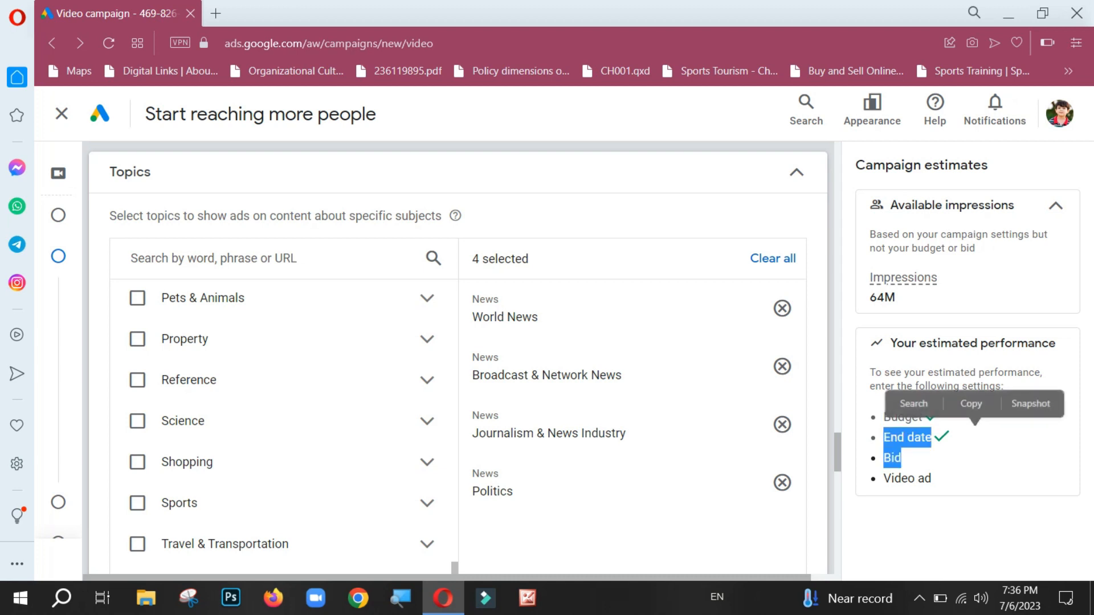
scroll(456, 342, down, 2)
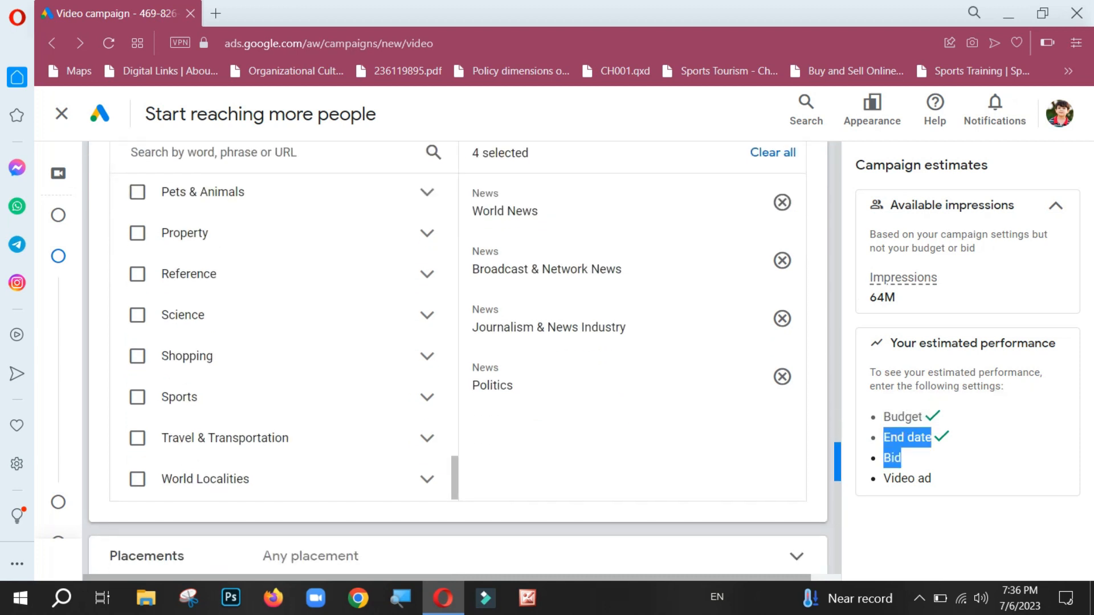
scroll(456, 359, down, 5)
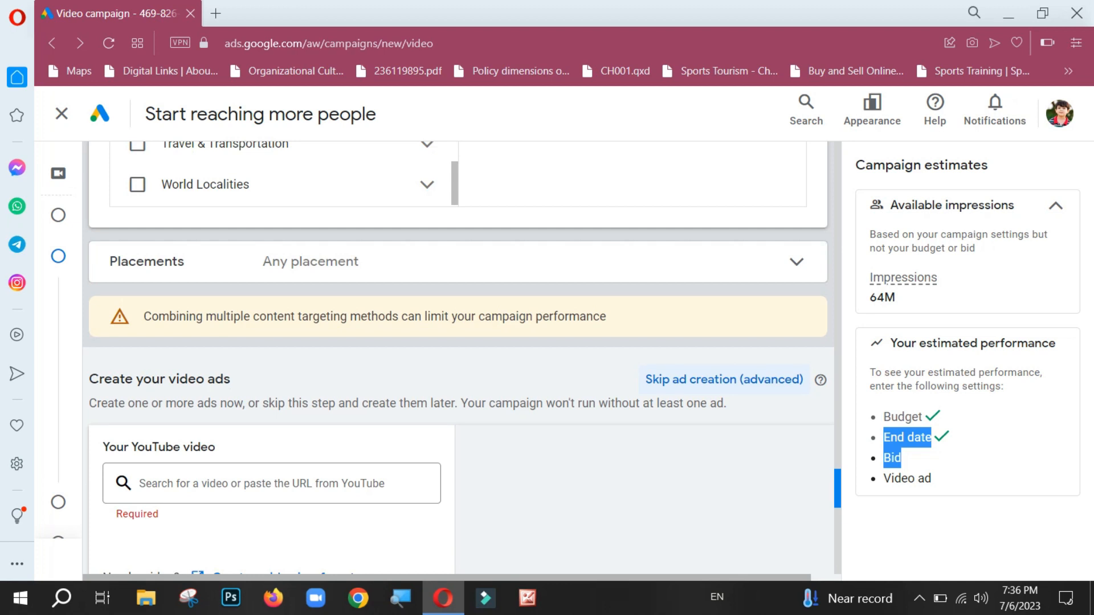
scroll(456, 359, up, 15)
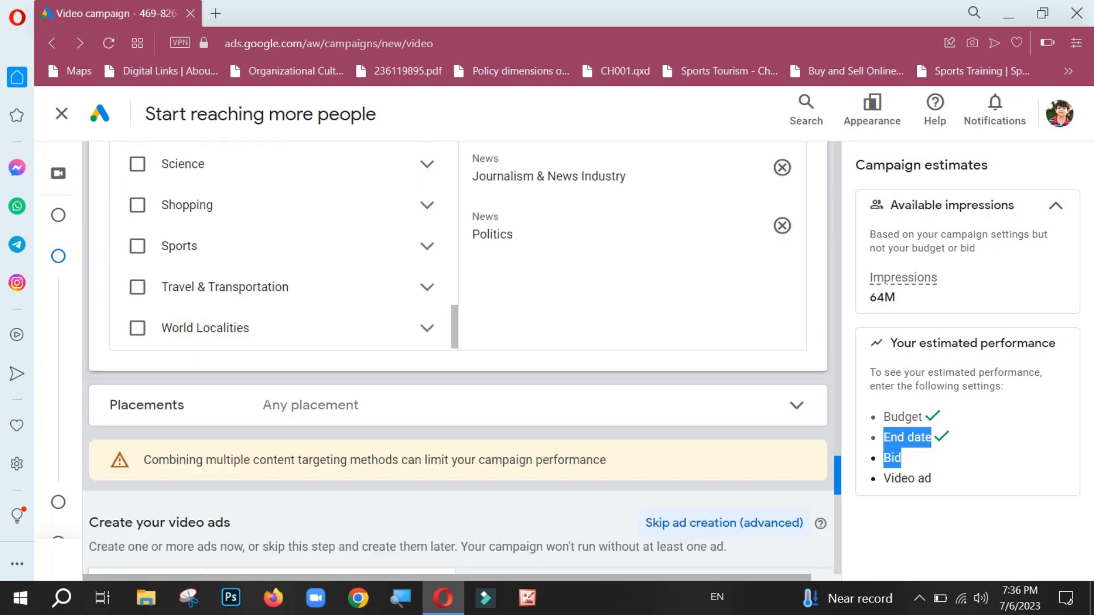
scroll(455, 359, down, 7)
scroll(456, 359, down, 7)
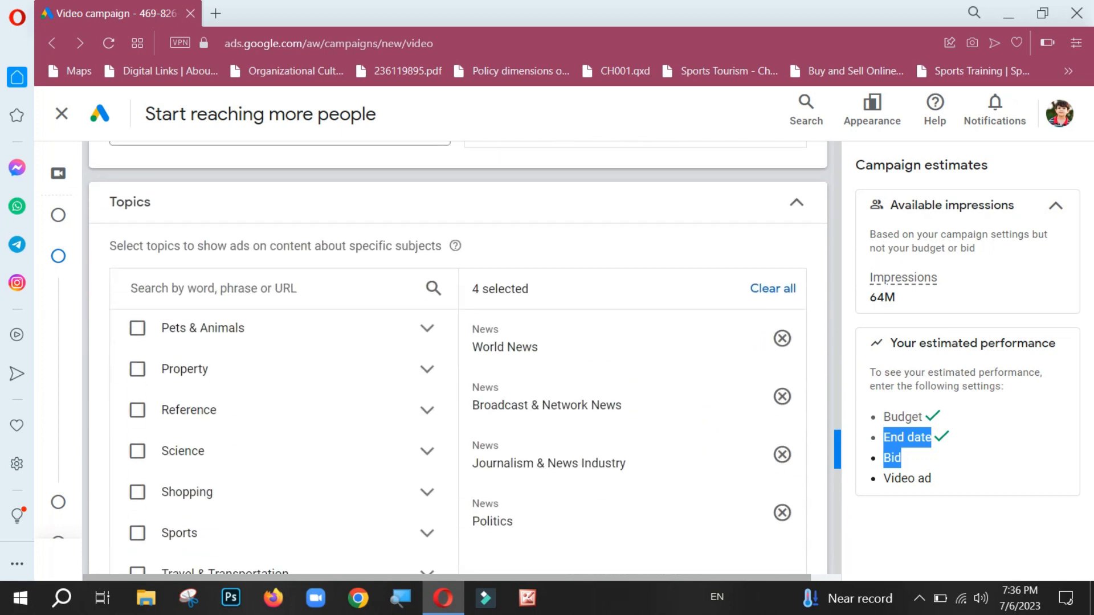
scroll(456, 359, down, 4)
scroll(456, 359, down, 5)
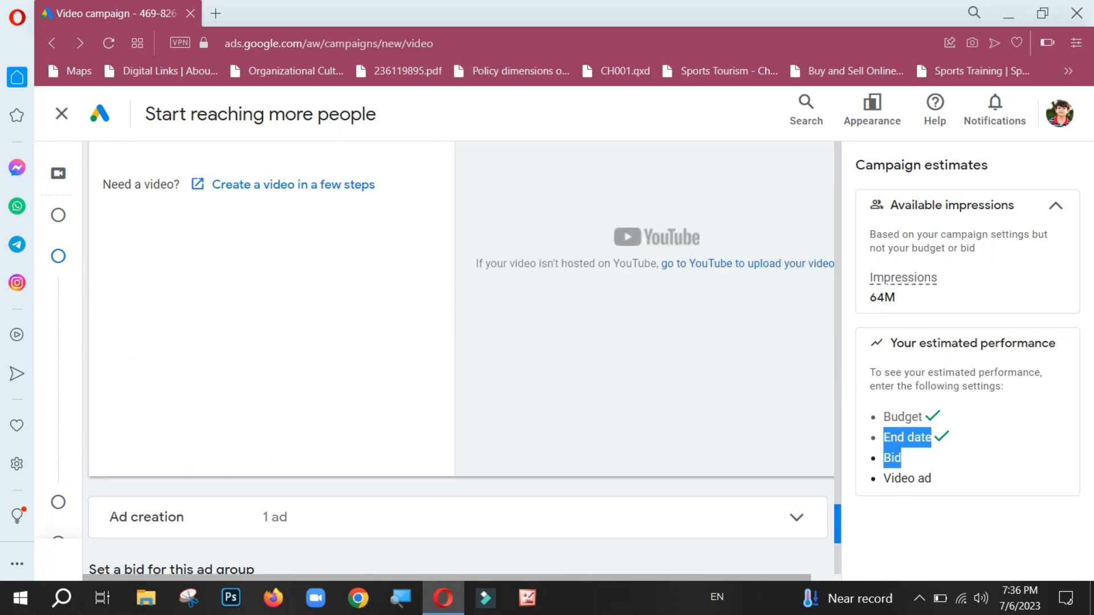
scroll(456, 359, up, 2)
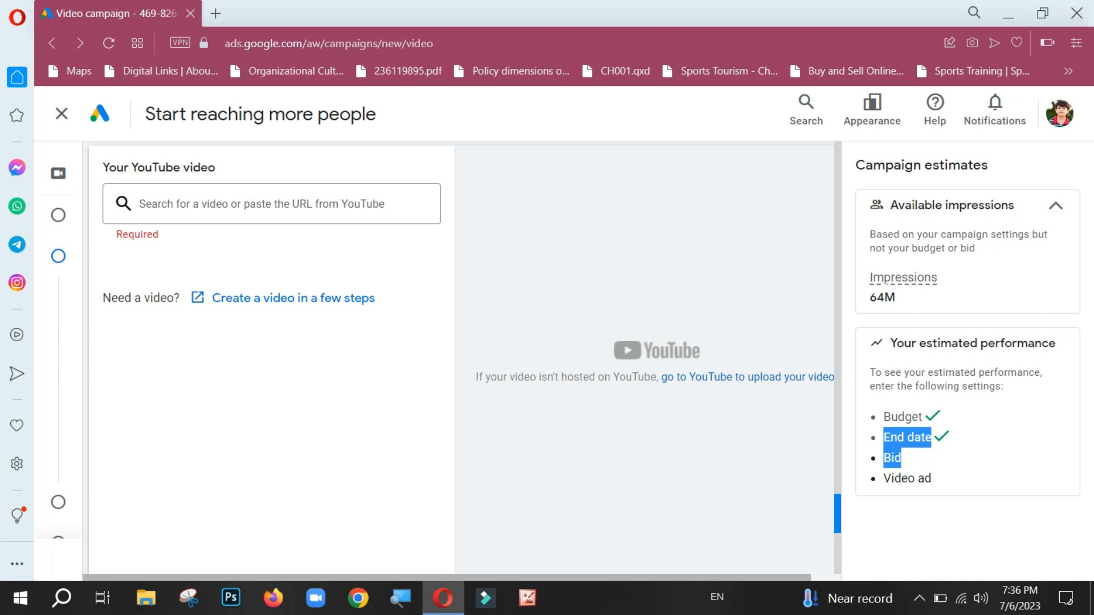
scroll(456, 359, down, 1)
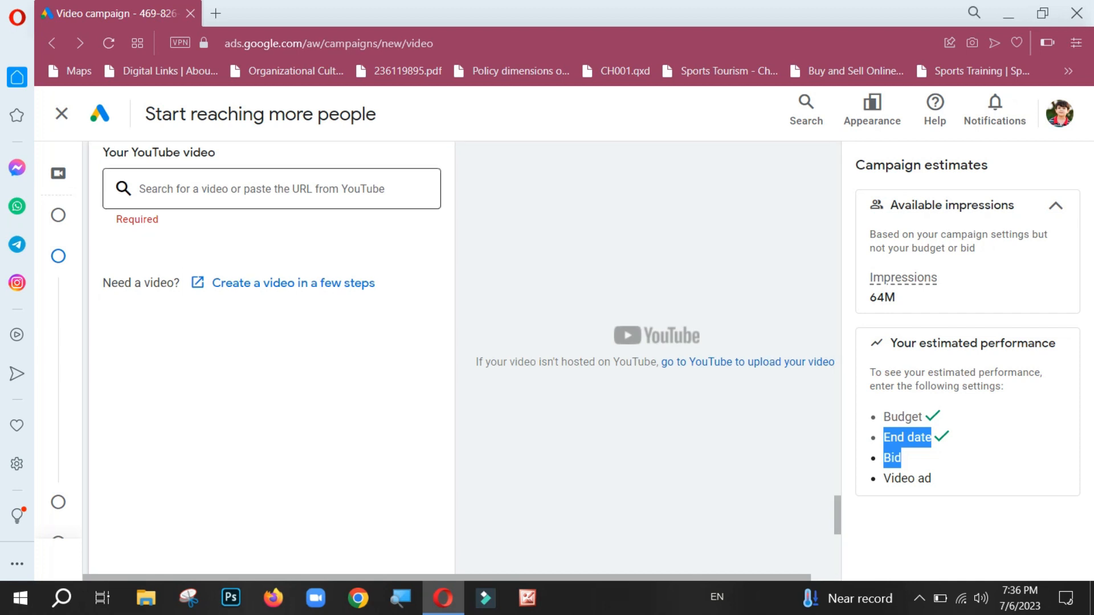
Step: Look over the remaining ad group settings, expanding the Ad creation section to inspect it and collapsing it again
click(272, 189)
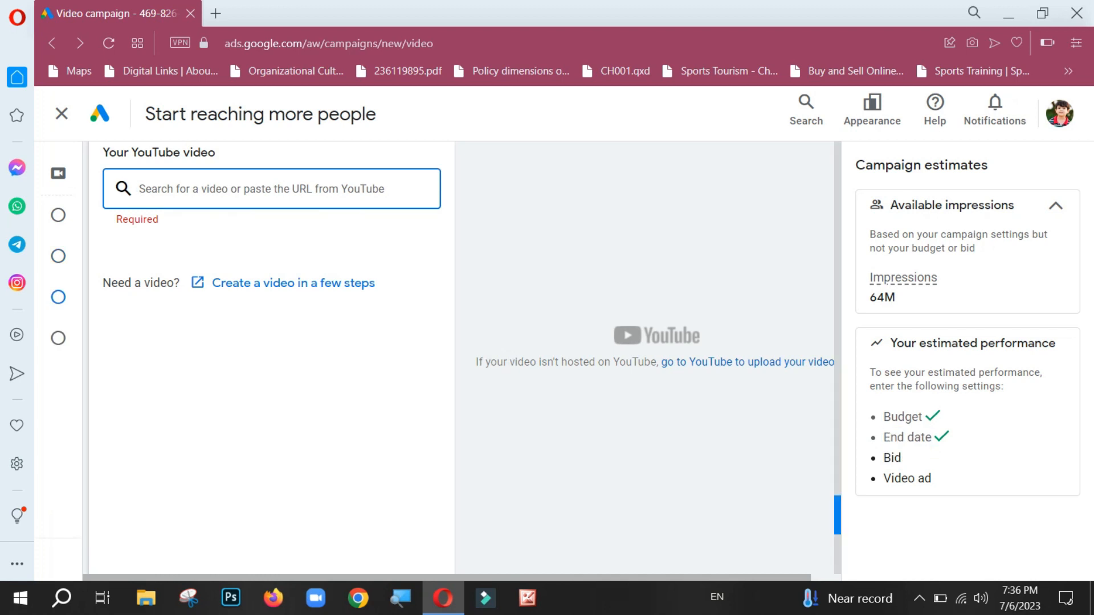
scroll(460, 358, down, 5)
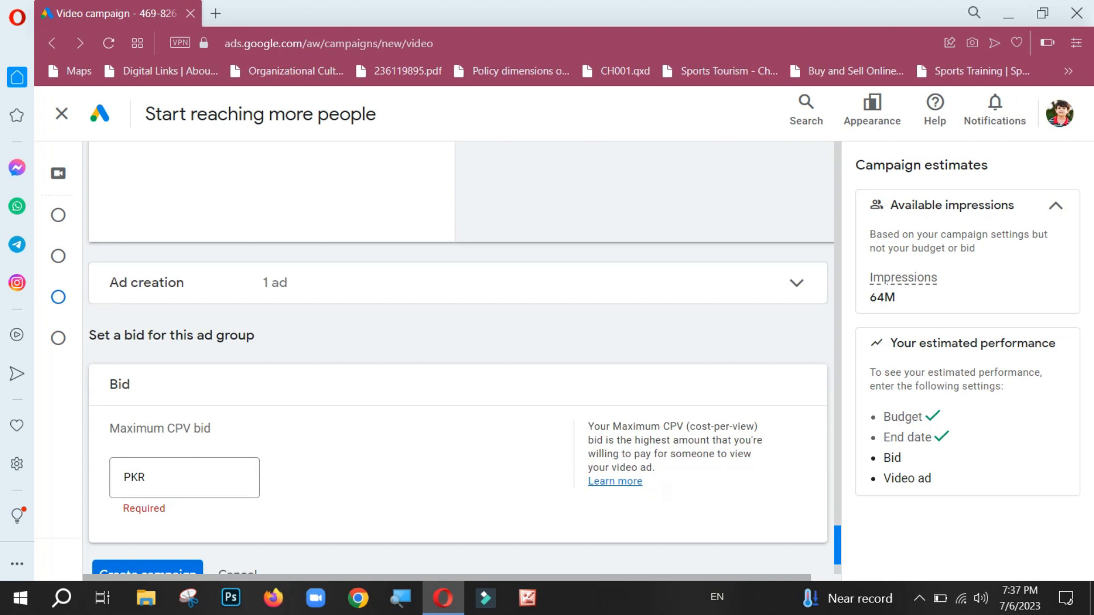
scroll(460, 358, down, 2)
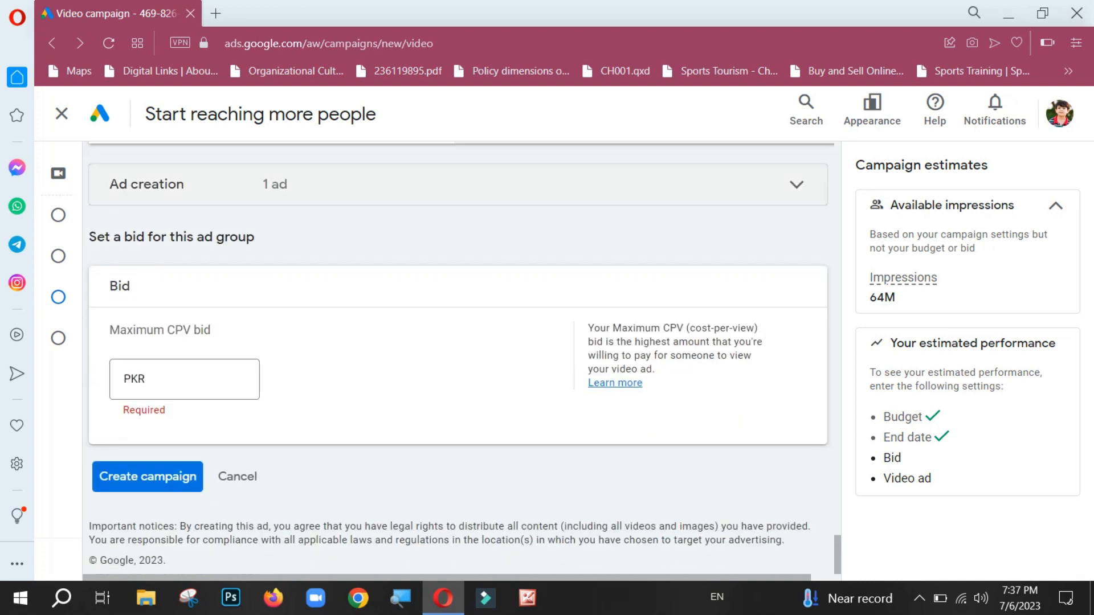
click(458, 184)
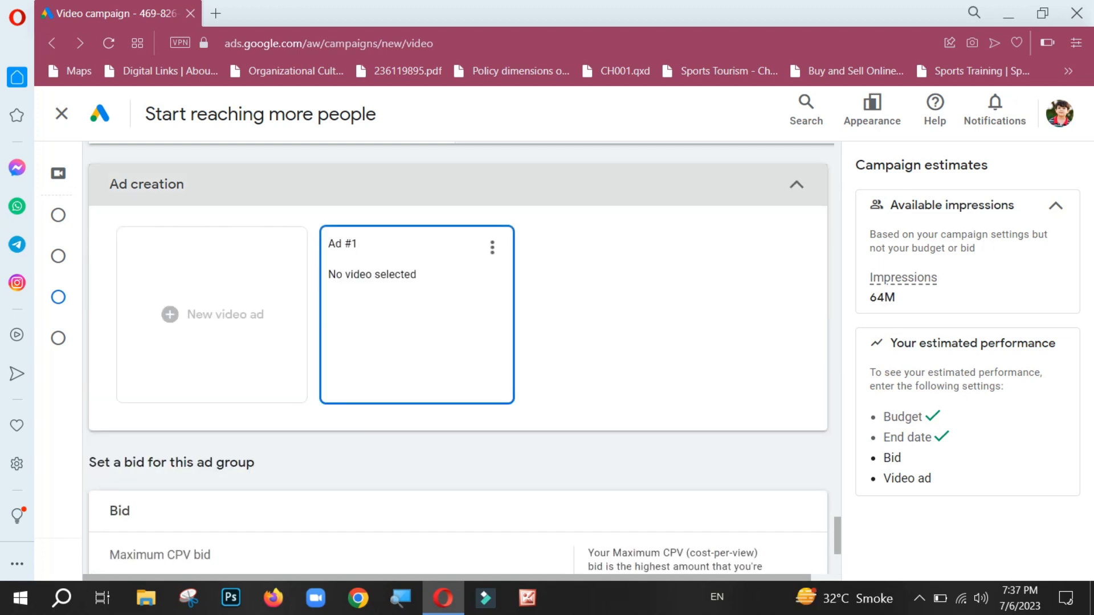
click(797, 184)
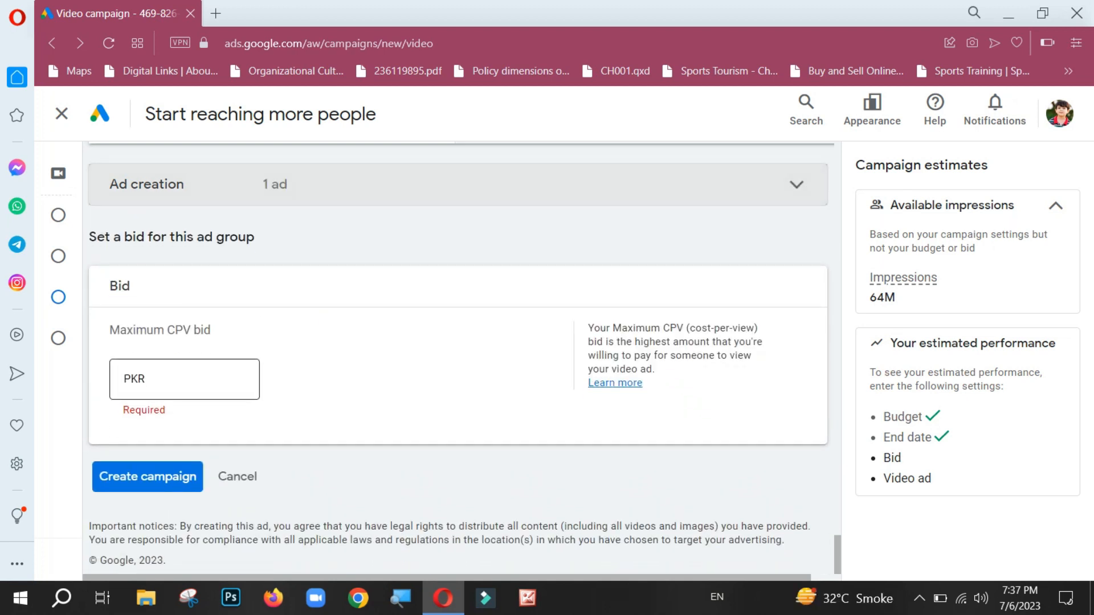
Step: Set the ad group's Maximum CPV bid to PKR 20
click(245, 379)
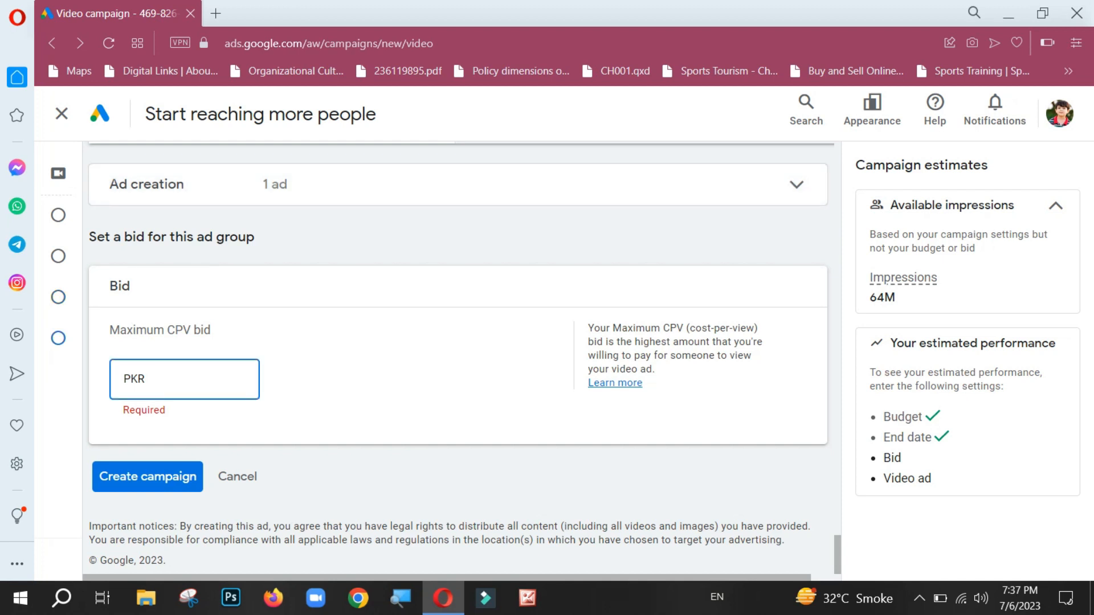
text(26)
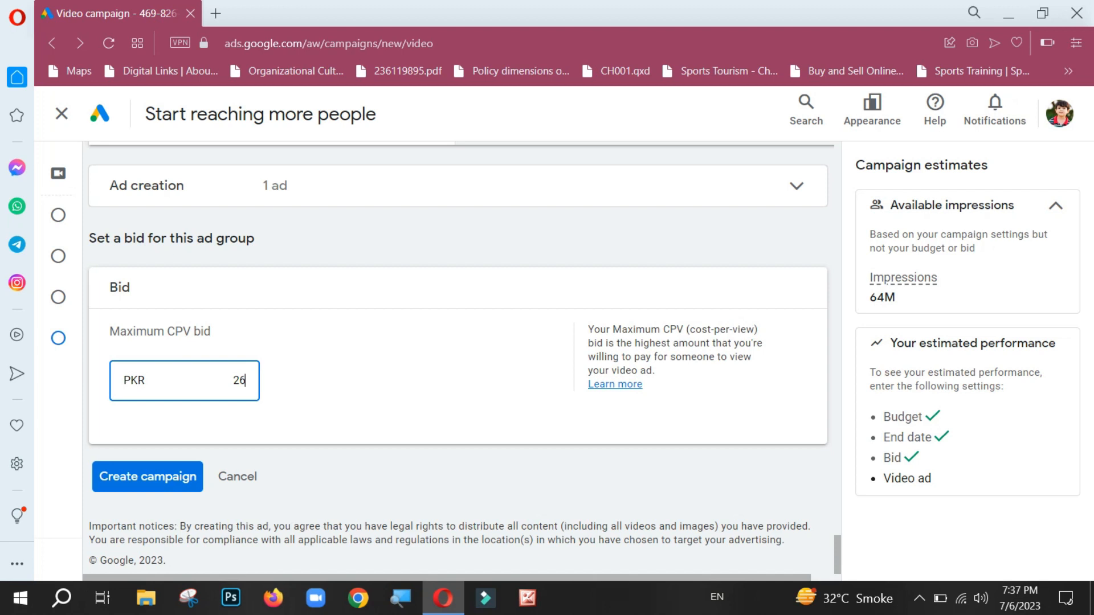
key(BackSpace)
text(0)
Step: Search for the ad's YouTube video with the term "filmora" and browse the suggested videos
scroll(459, 359, up, 10)
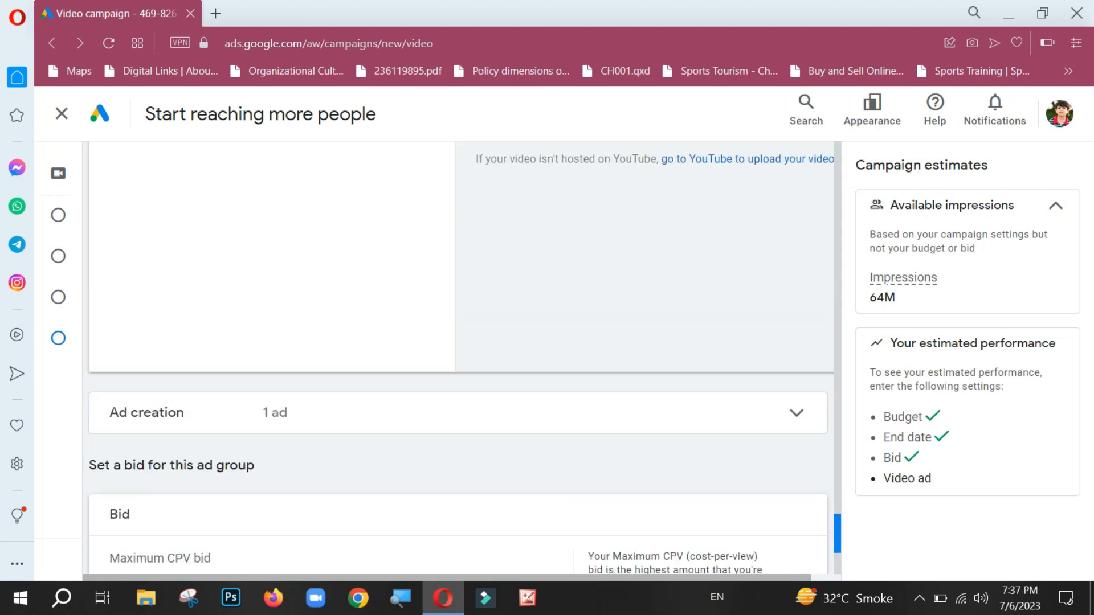
scroll(459, 359, down, 2)
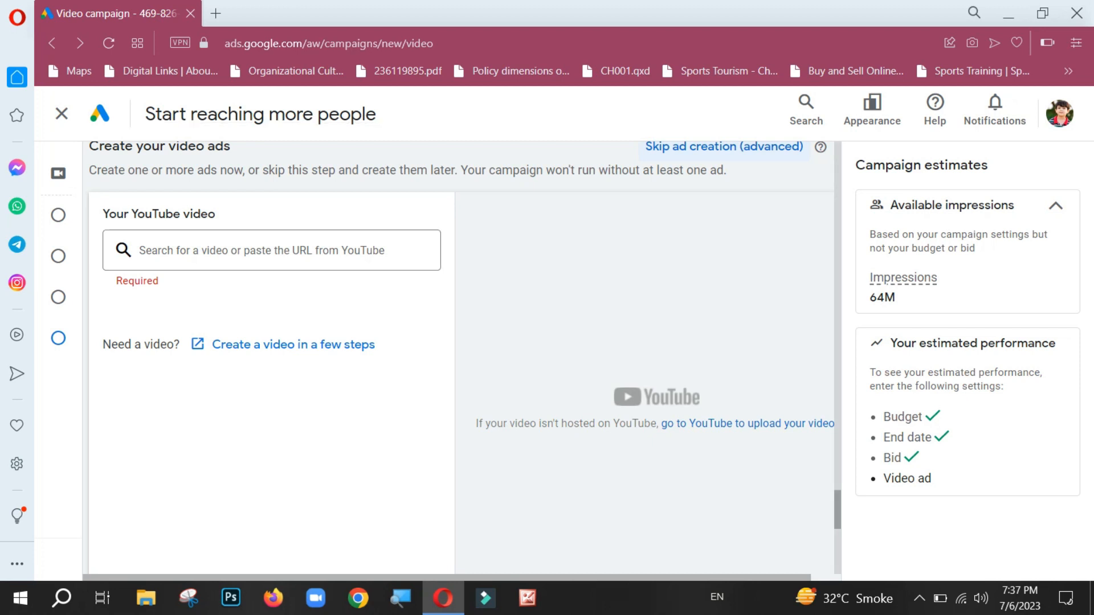
scroll(461, 358, down, 4)
scroll(458, 358, down, 3)
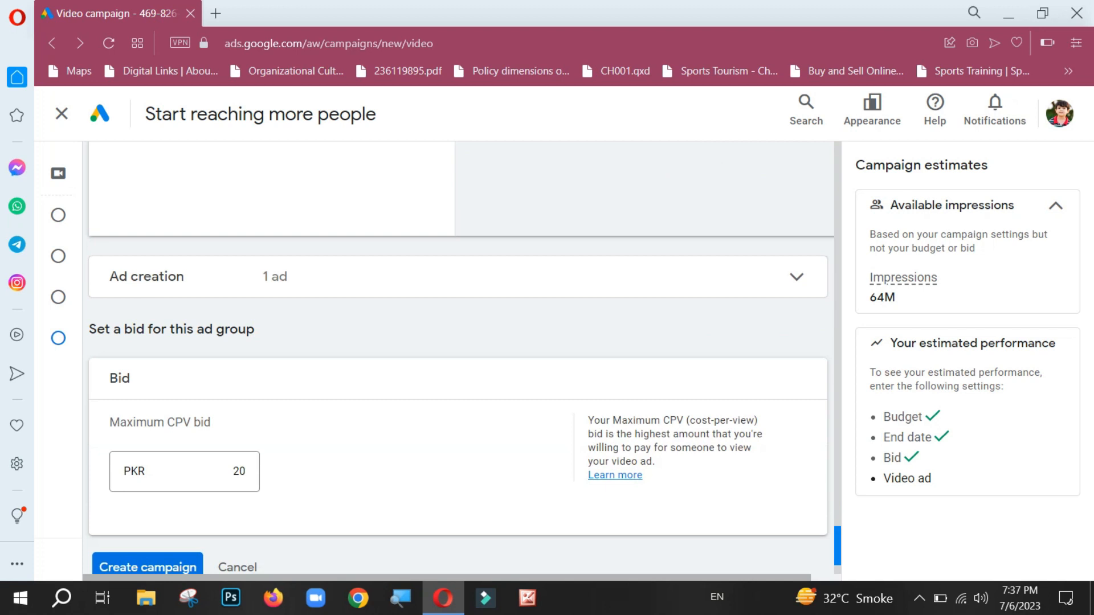
scroll(458, 358, up, 10)
scroll(458, 358, down, 4)
scroll(458, 357, down, 1)
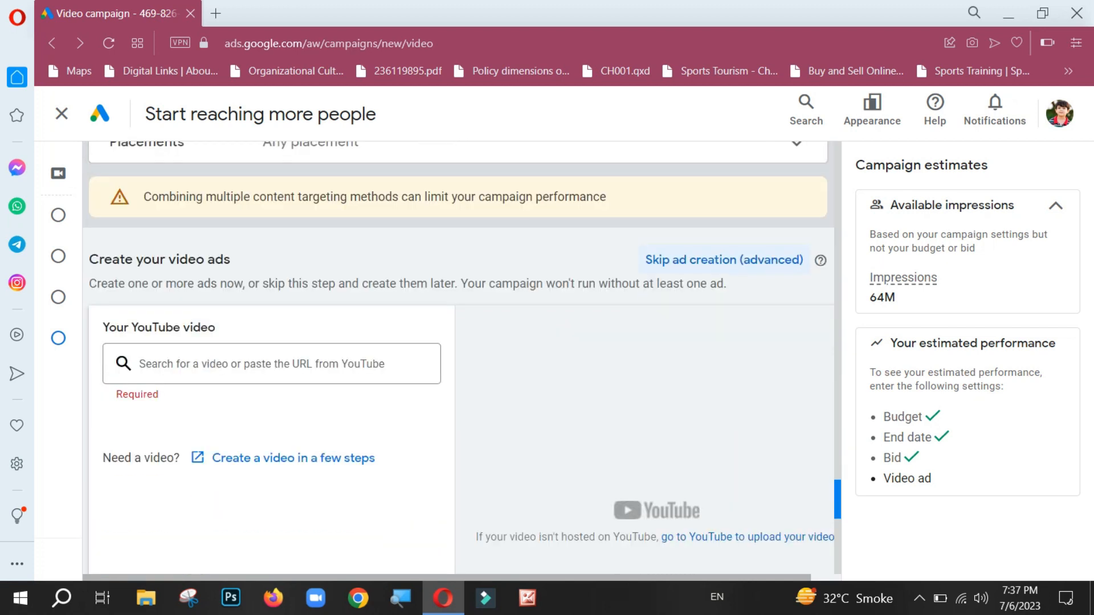
click(272, 363)
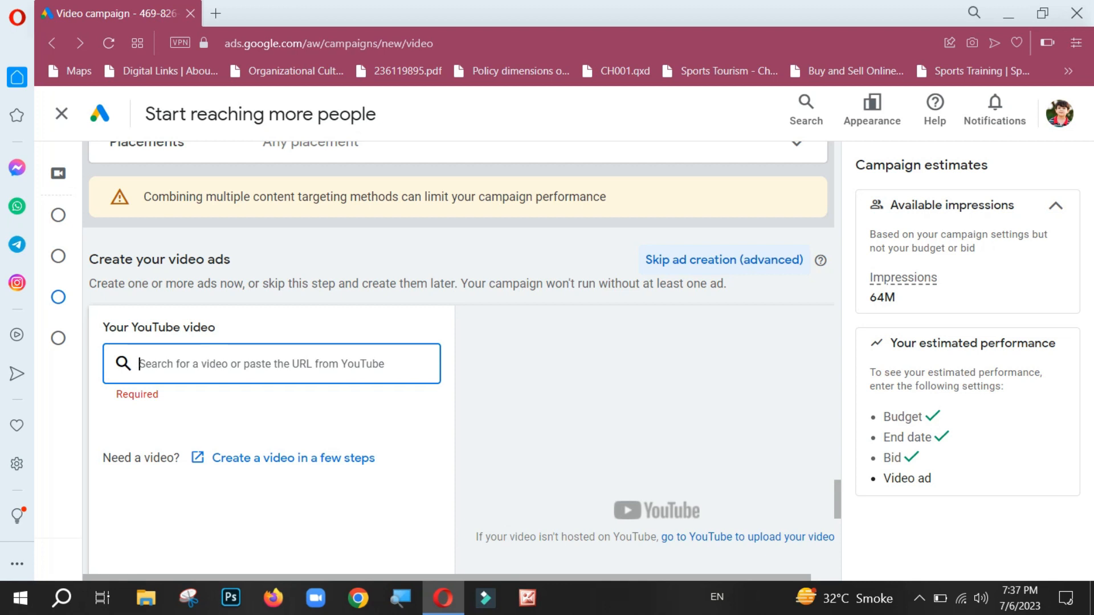
text(filmora)
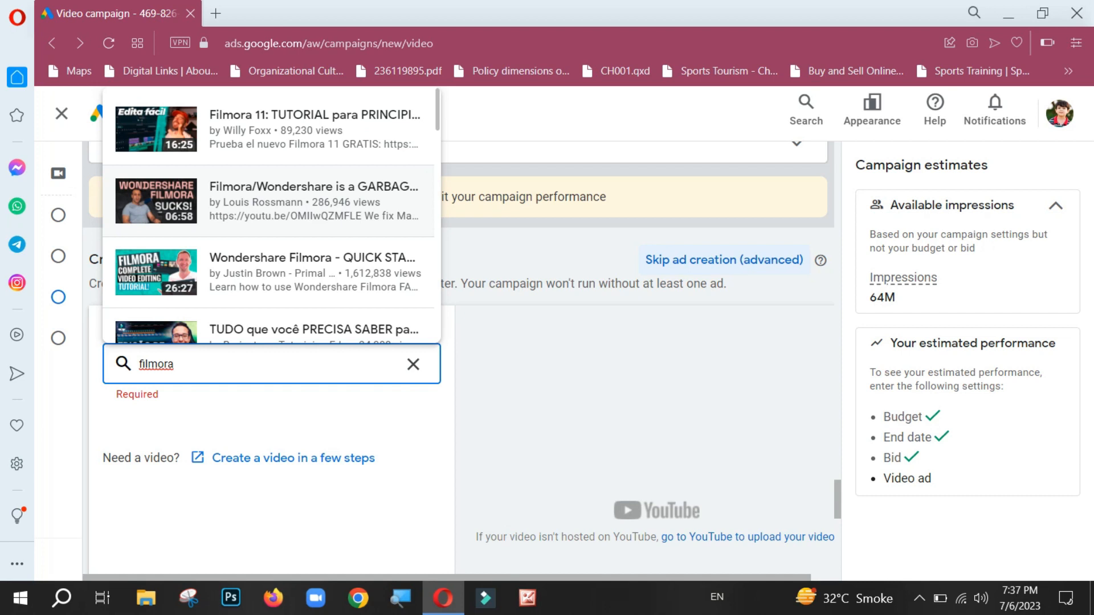
scroll(268, 214, down, 5)
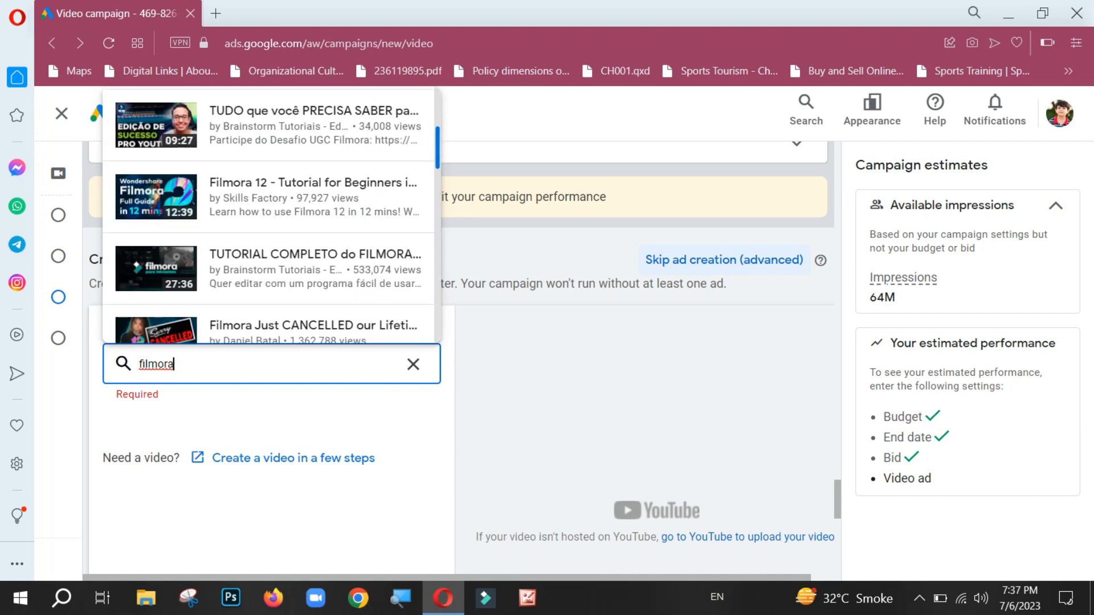
scroll(267, 215, down, 3)
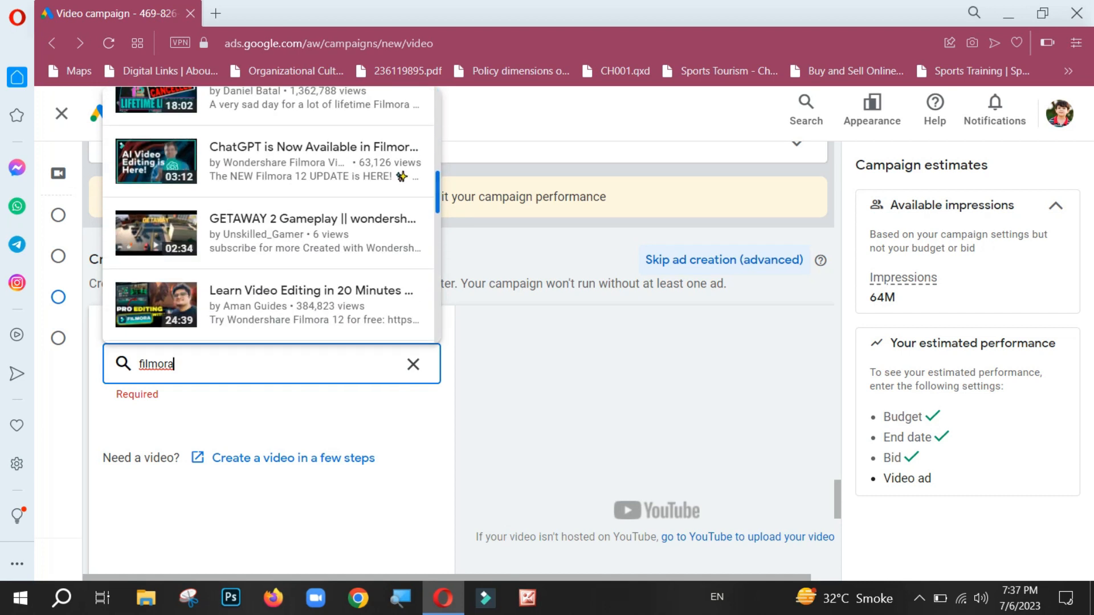
scroll(268, 215, down, 10)
scroll(268, 215, down, 2)
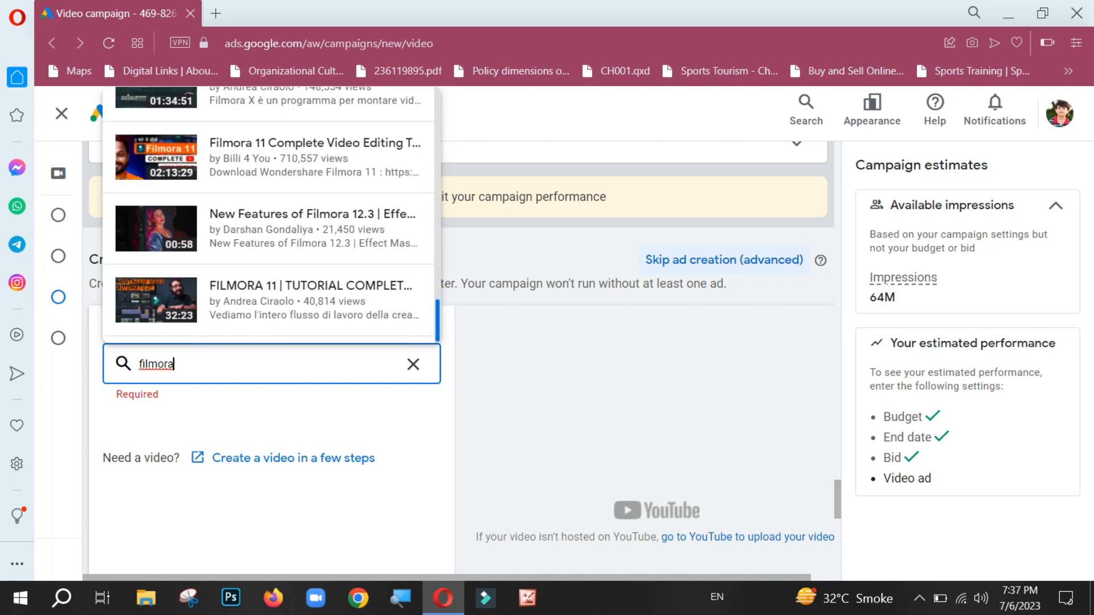
Step: Search for the ad's YouTube video with "how to create circle, shape and highlights in wondershare filmora" and browse the suggested videos
key(ctrl+a)
text(how to)
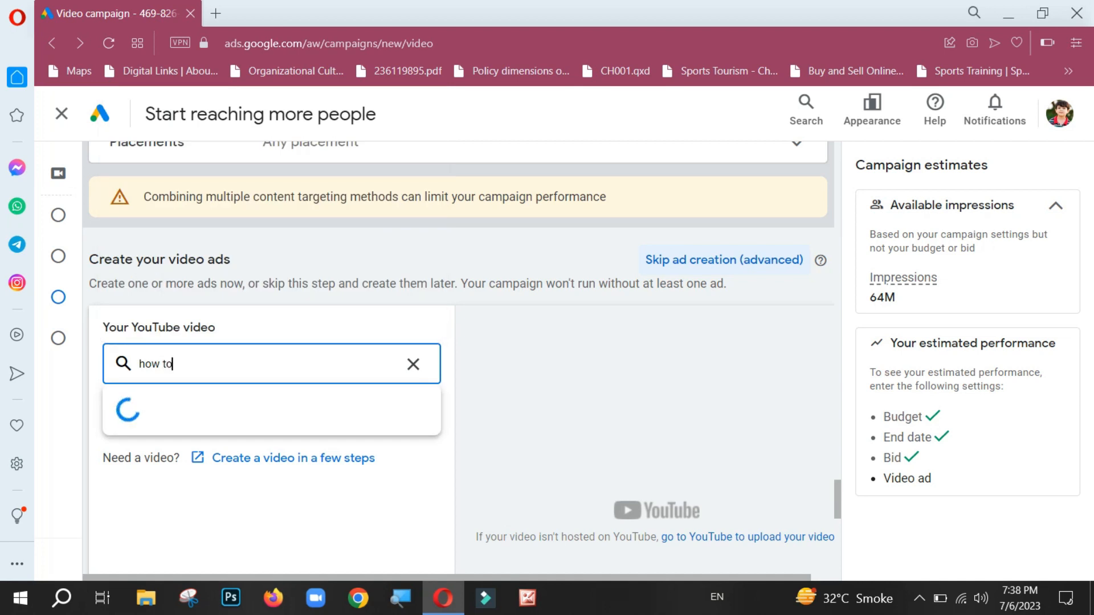
text( create)
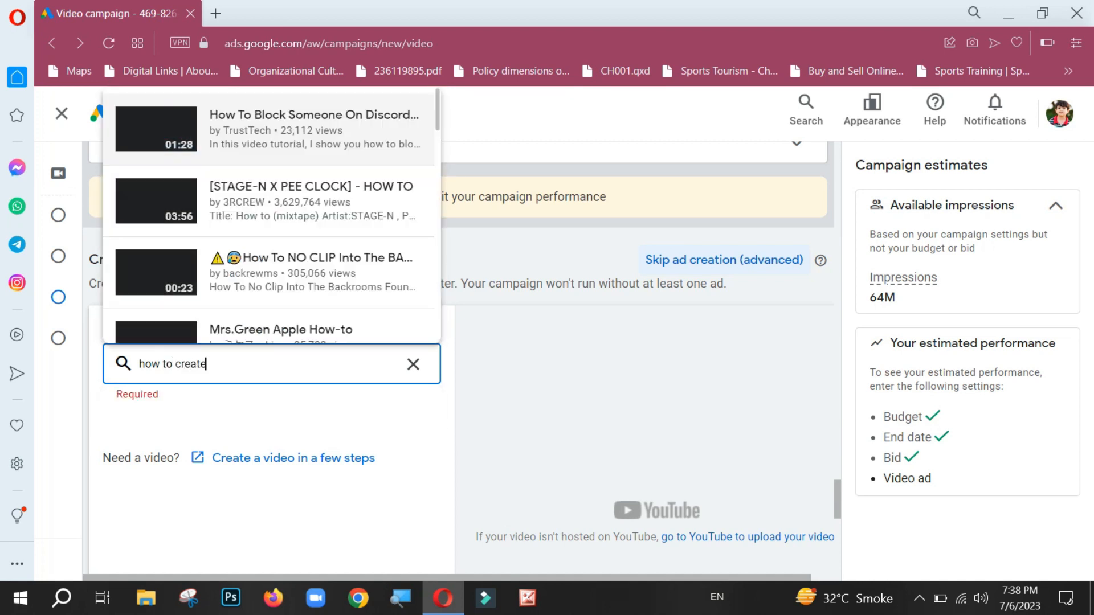
text( clrcle)
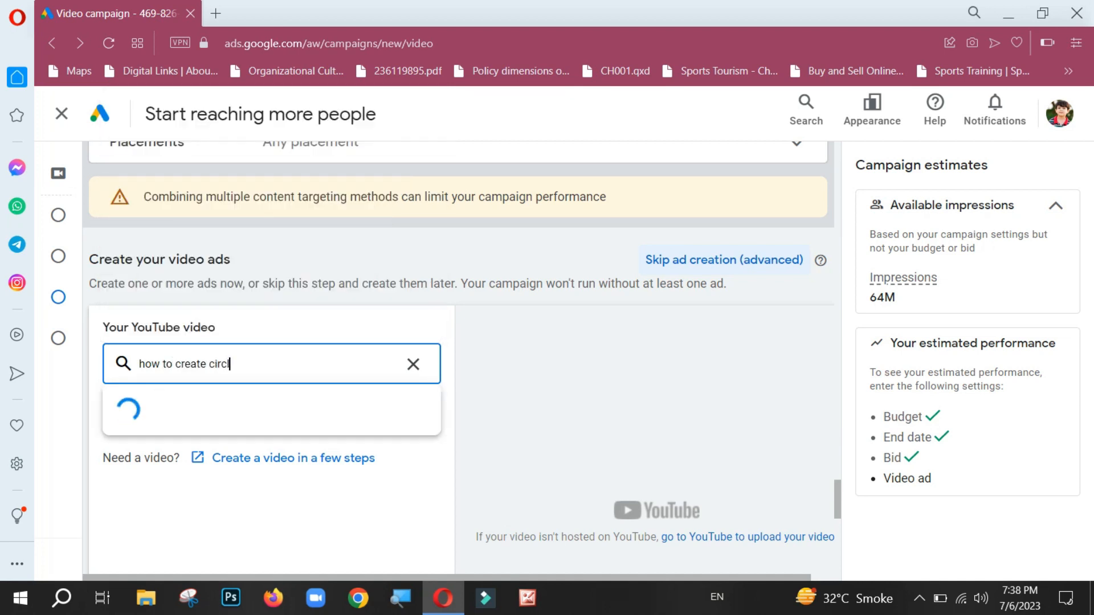
text(, shapr)
key(BackSpace)
text(e and)
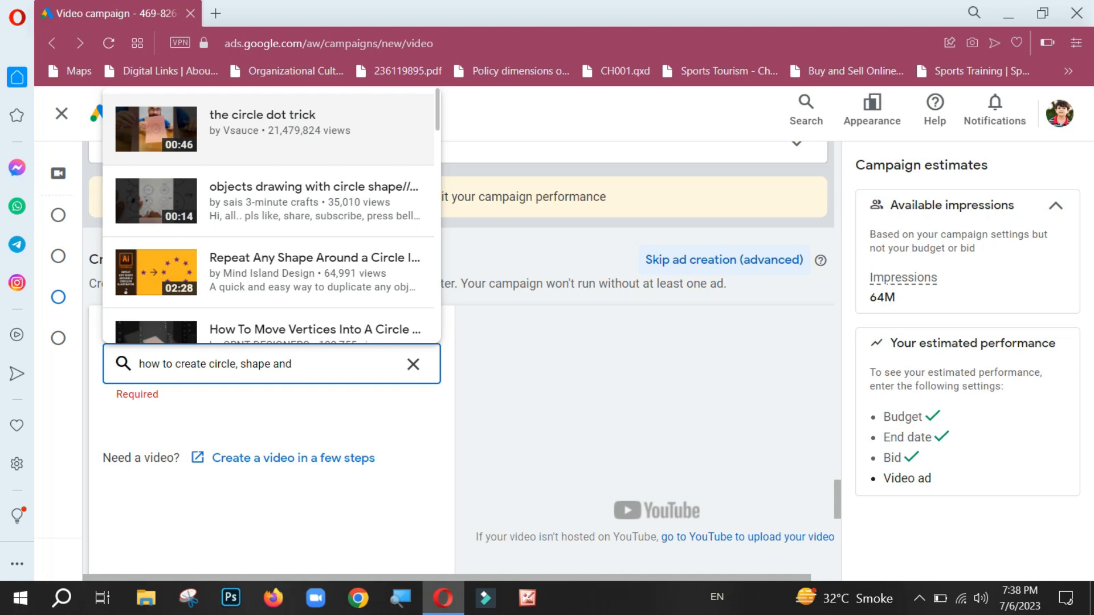
text(highlight)
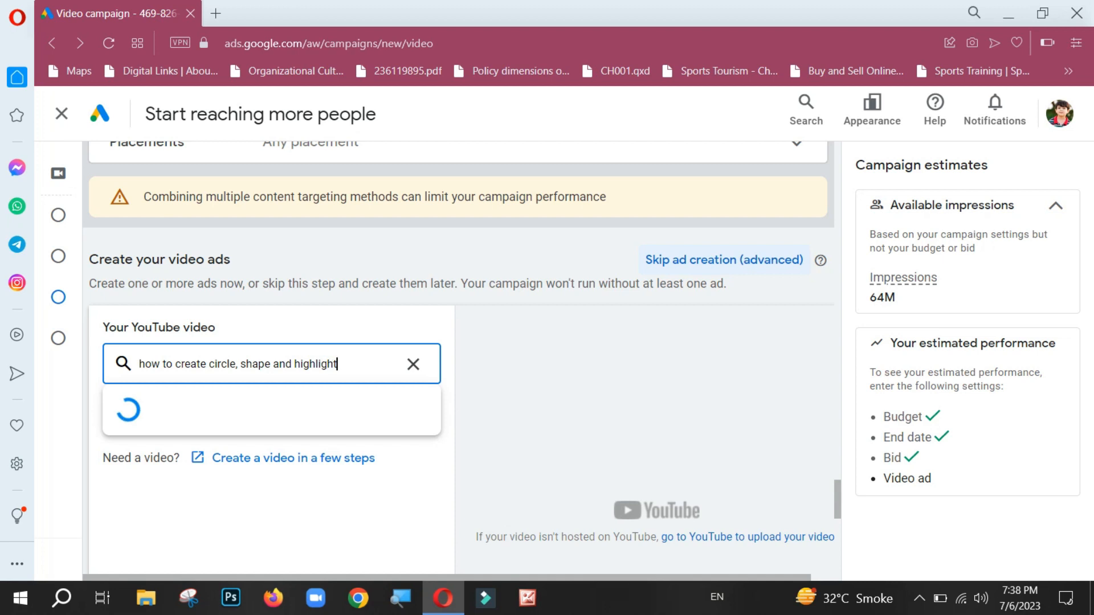
text(s in word)
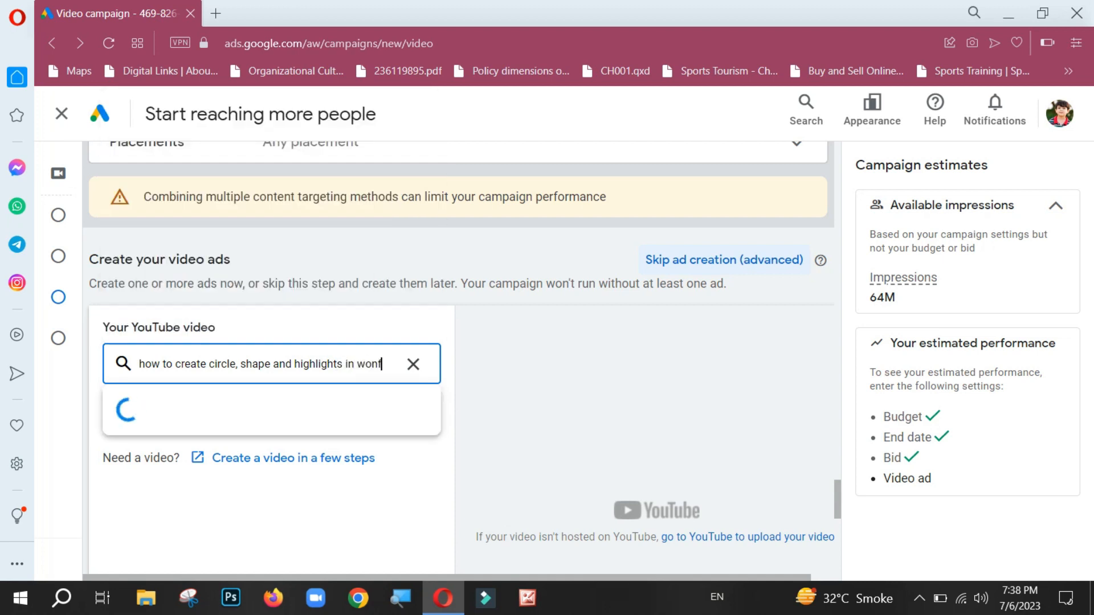
text(ershar)
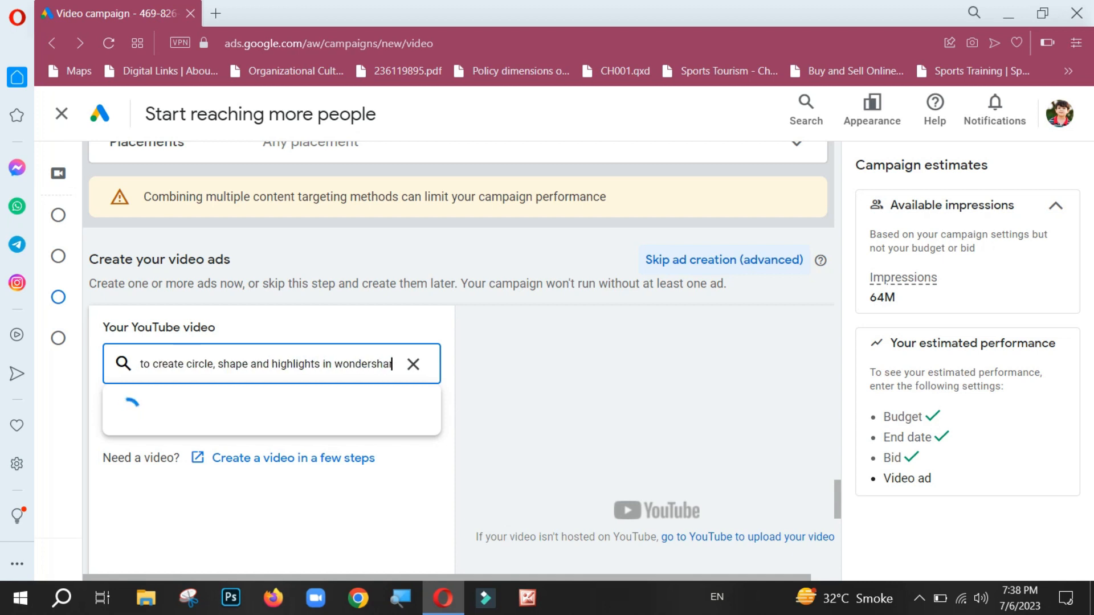
text(e filmo)
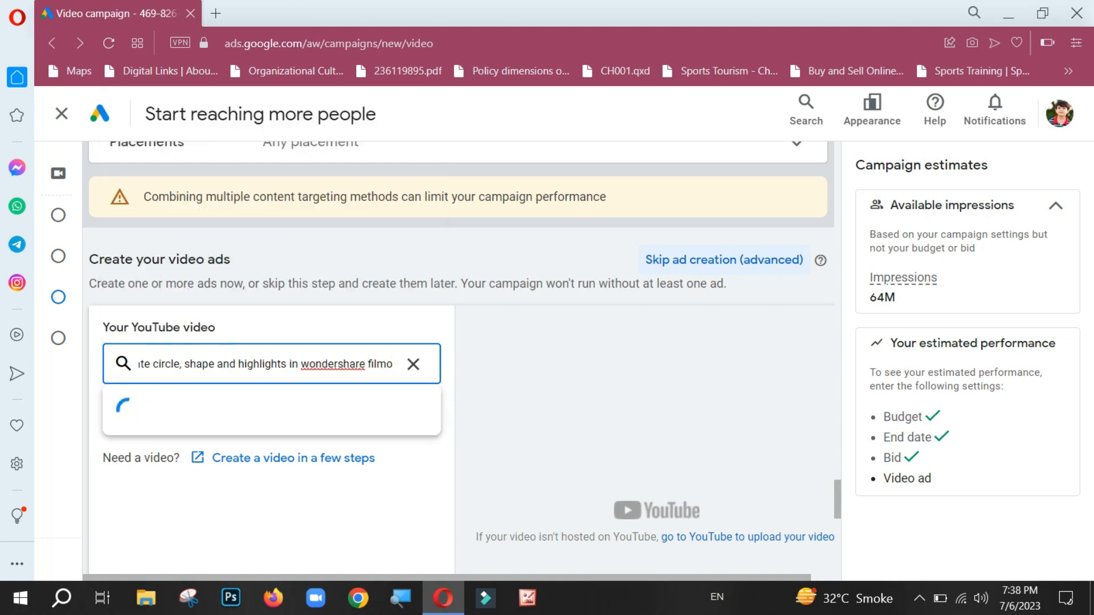
text(r)
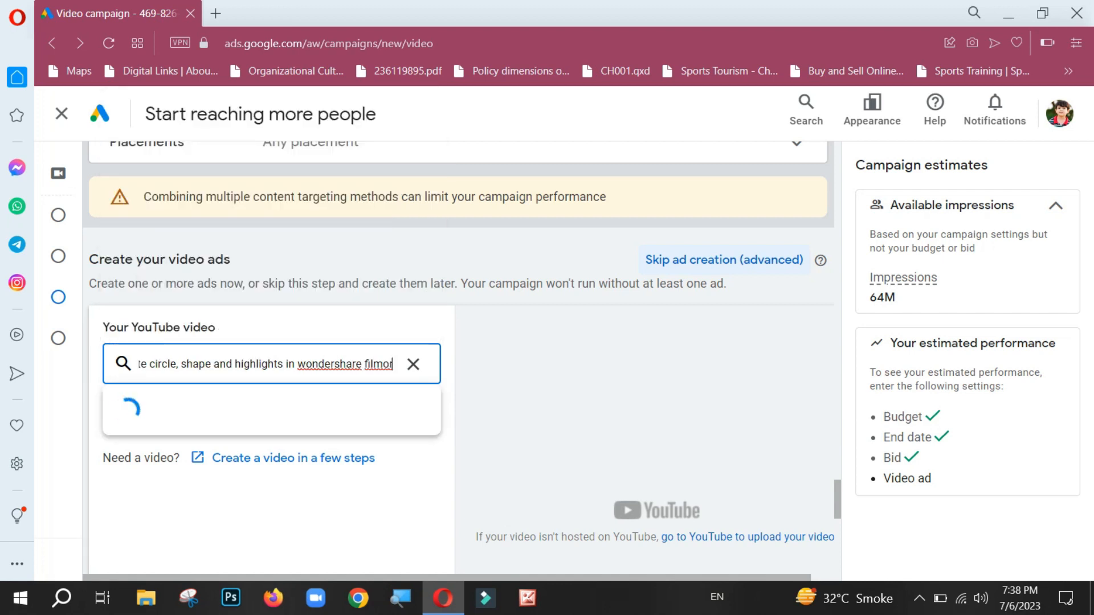
text(a)
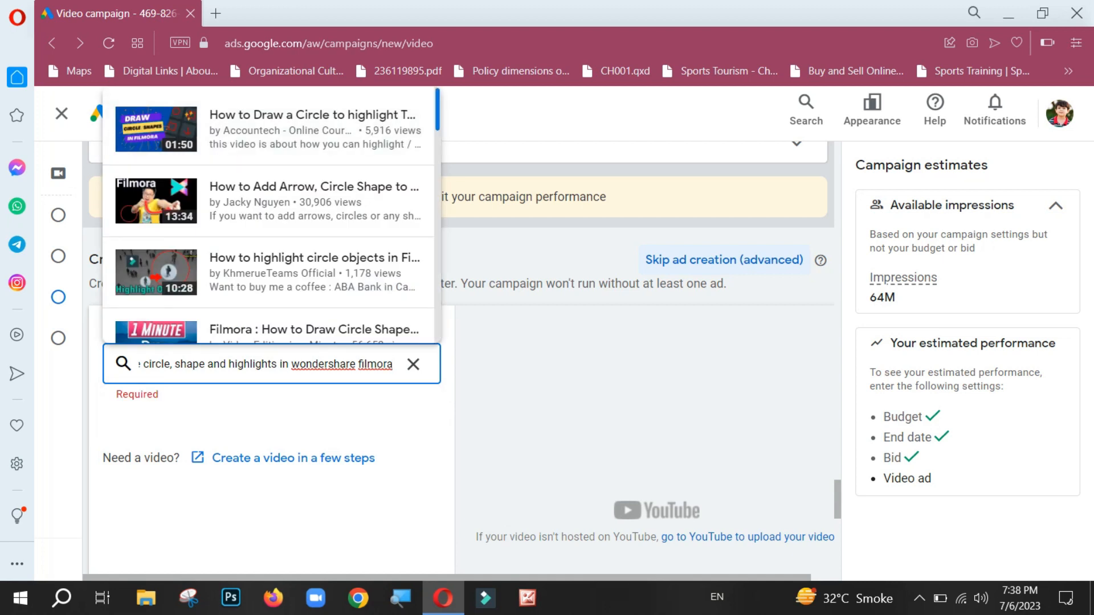
scroll(268, 215, down, 5)
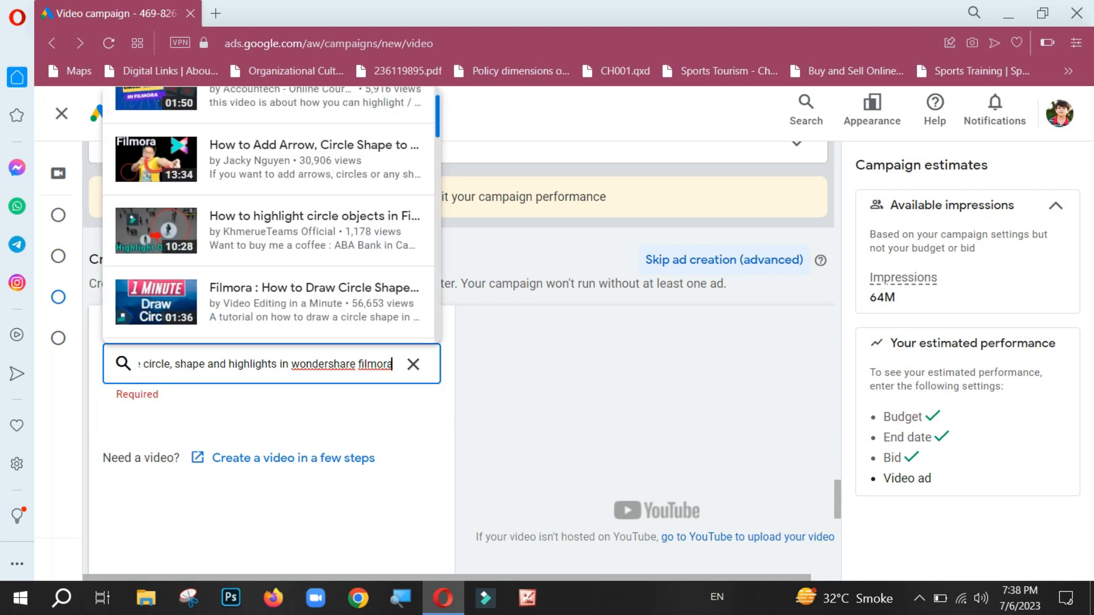
scroll(268, 215, down, 8)
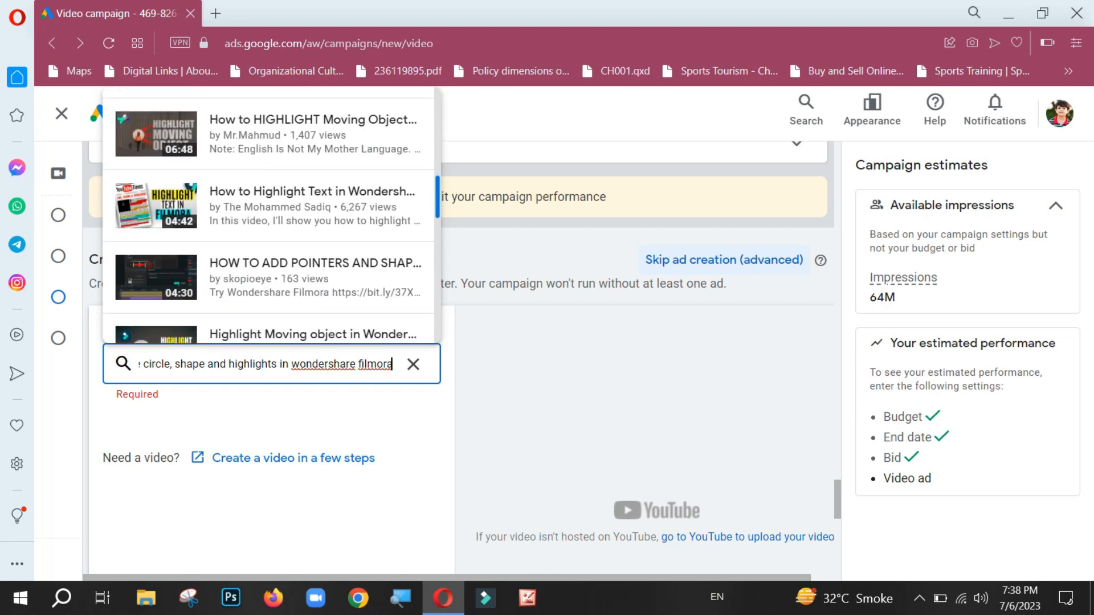
scroll(268, 215, down, 6)
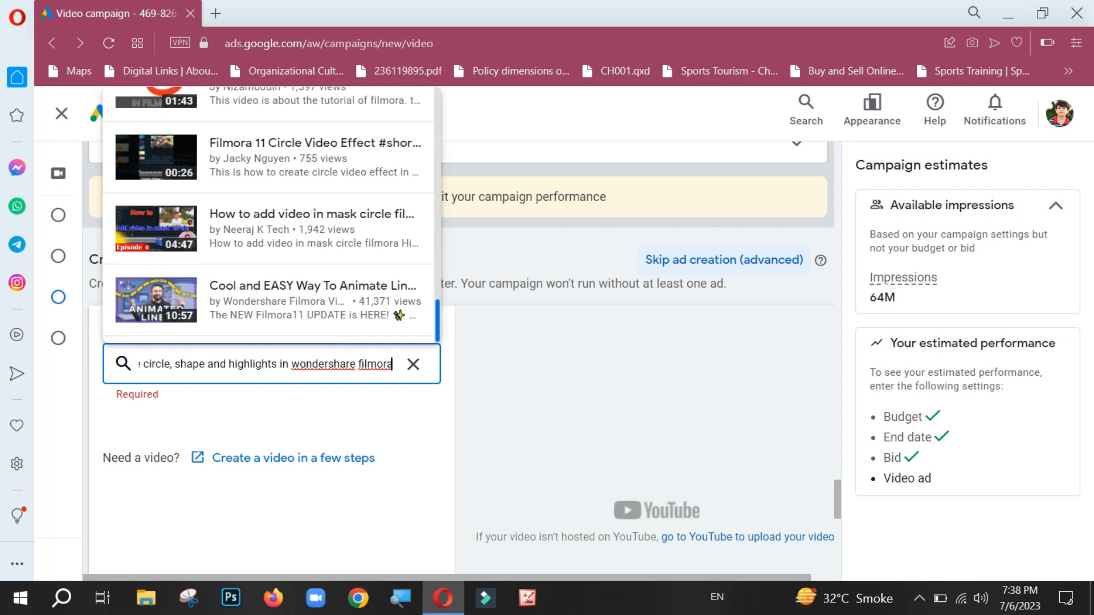
scroll(268, 215, up, 15)
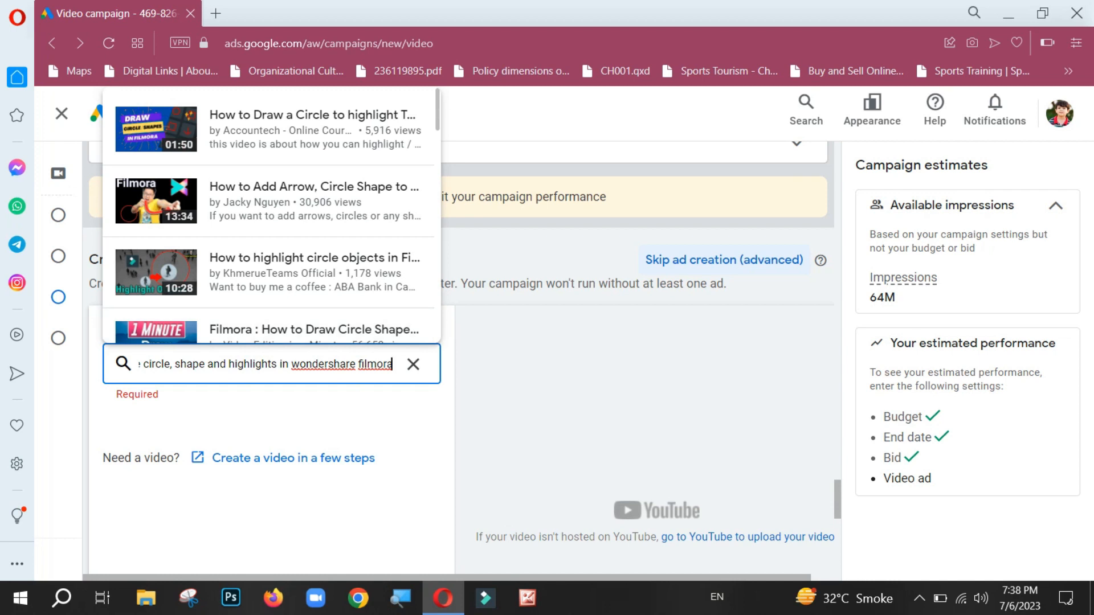
Step: Replace the word "and" in the video search phrase with a comma after "shape"
click(228, 364)
key(BackSpace)
key(BackSpace)
key(BackSpace)
key(BackSpace)
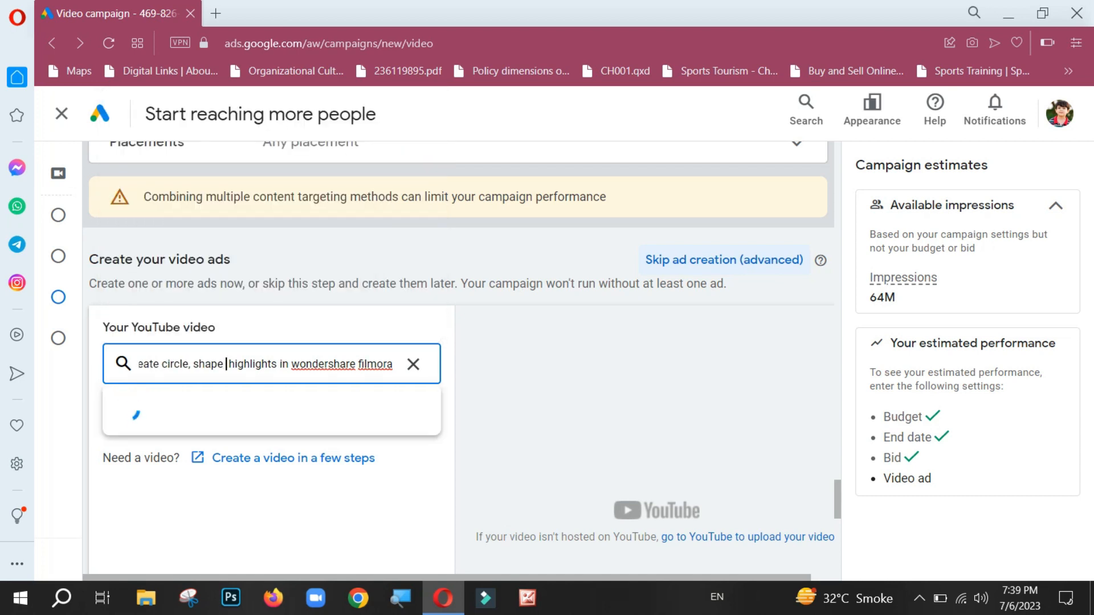
text(,)
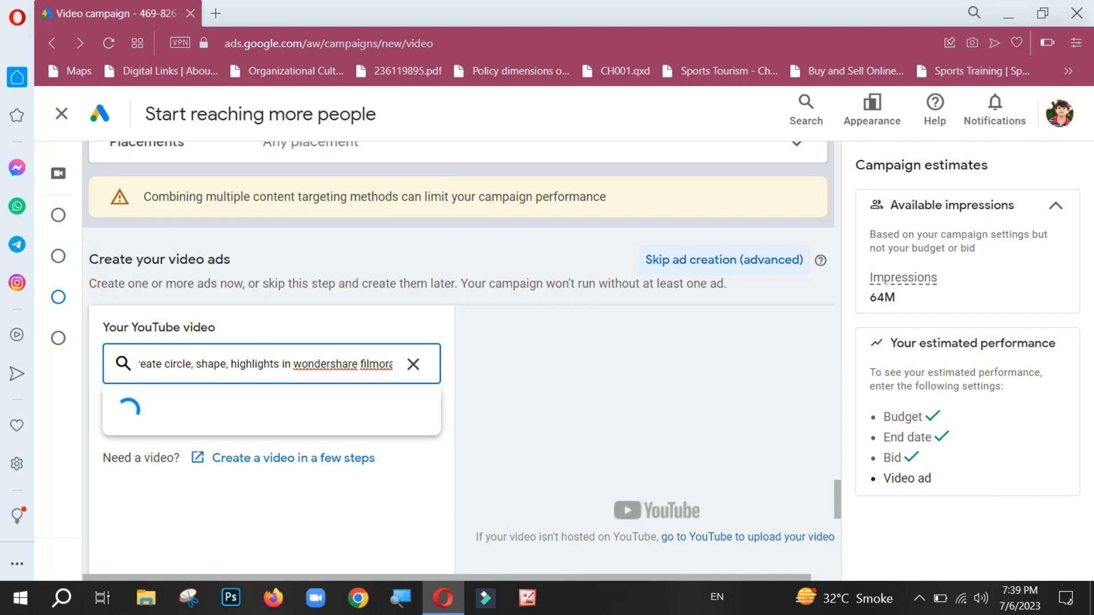
key(Right)
key(Right)
key(Right)
key(Right)
key(Right)
key(Right)
key(Right)
key(Right)
key(Right)
key(Right)
key(Right)
key(Right)
key(Right)
key(Right)
key(Right)
key(Right)
key(Right)
key(Right)
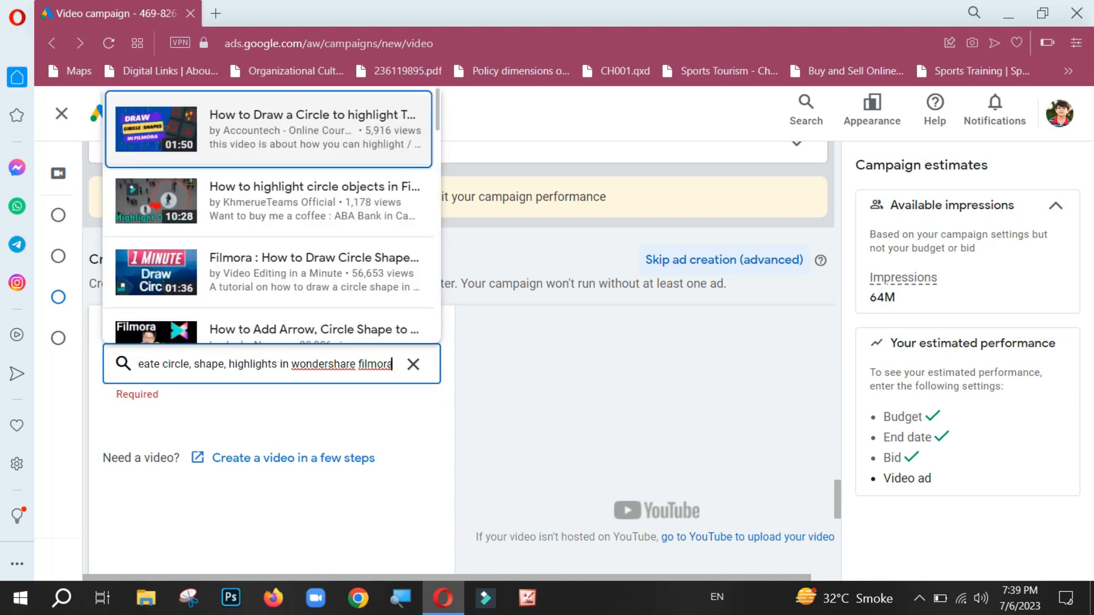
Step: Add "tech stack" to the end of the search phrase and select Tech Stack's 04:40 "How to Create Circle, Shape or Hig..." video for the ad
text(tec)
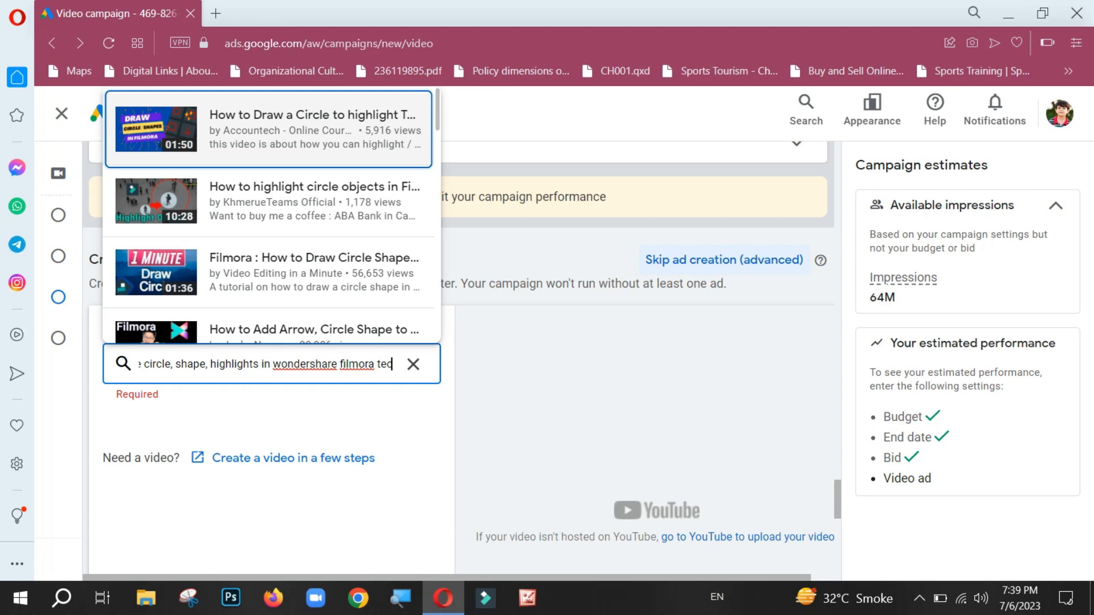
text(h stack)
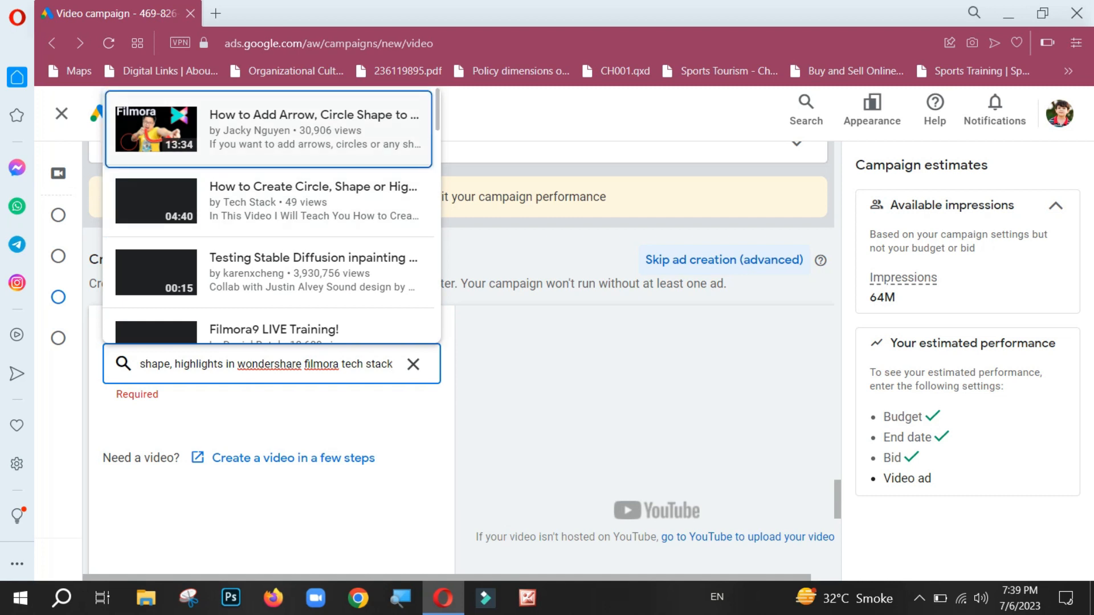
key(Down)
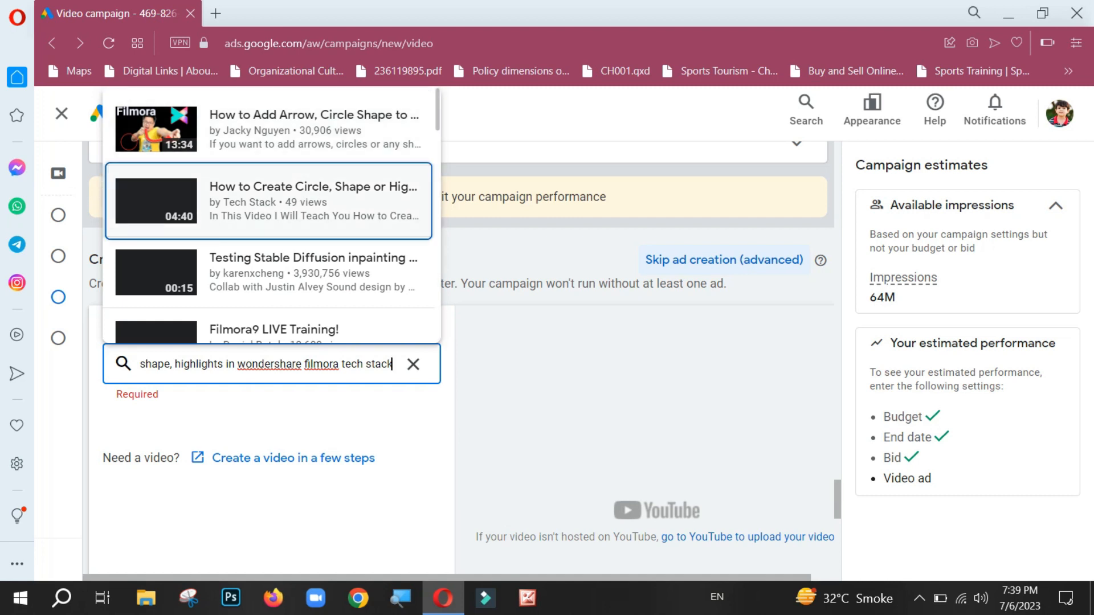
key(Return)
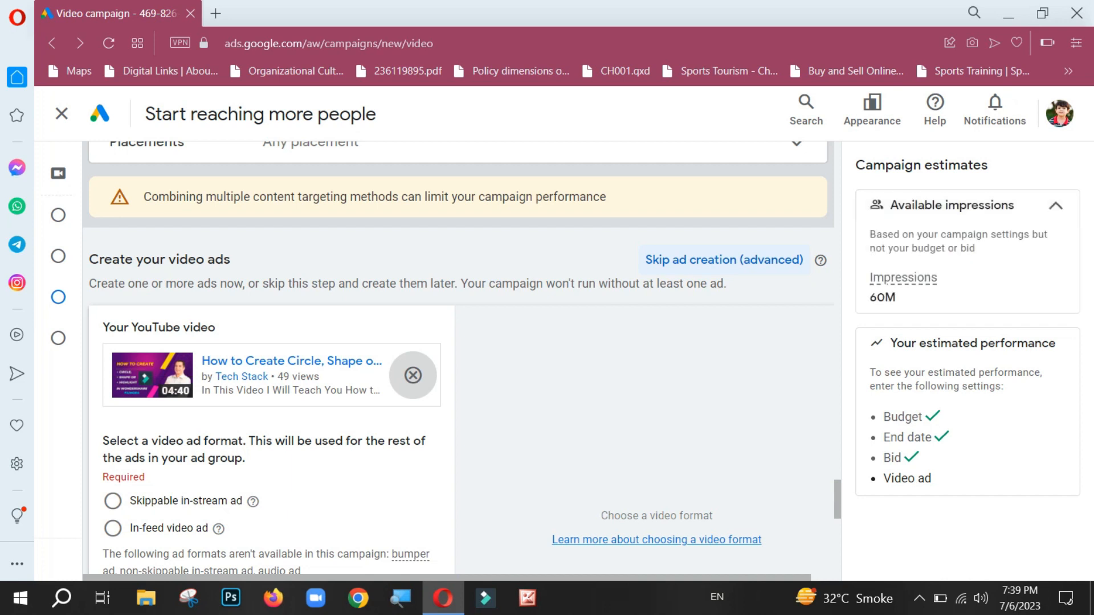
Step: Choose the skippable in-stream ad format and set the final URL to youtube.com/techstack2000
drag(837, 499, 838, 520)
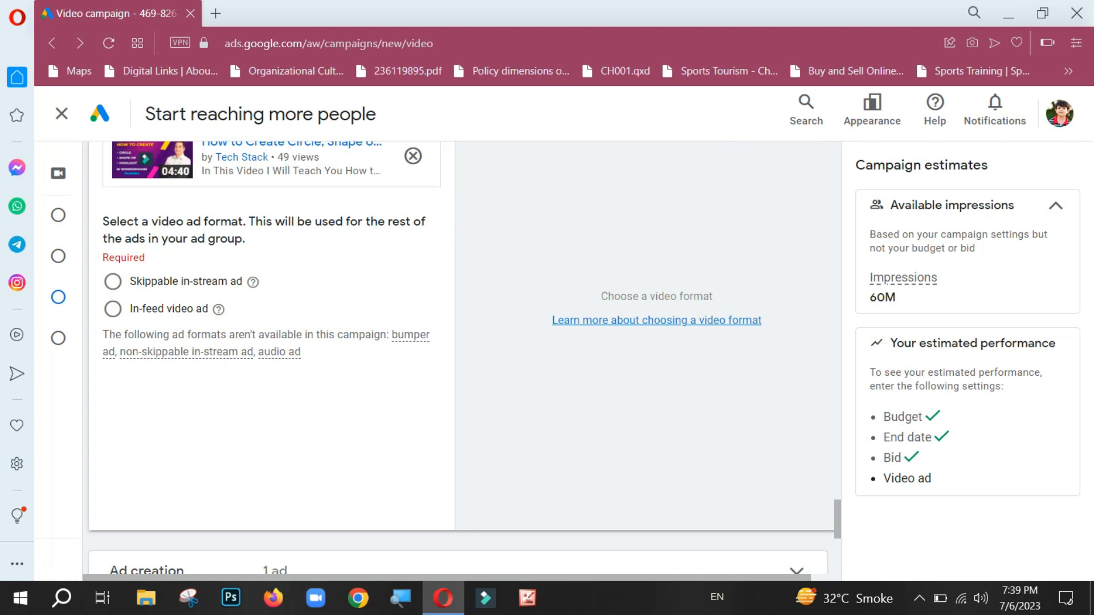
click(113, 282)
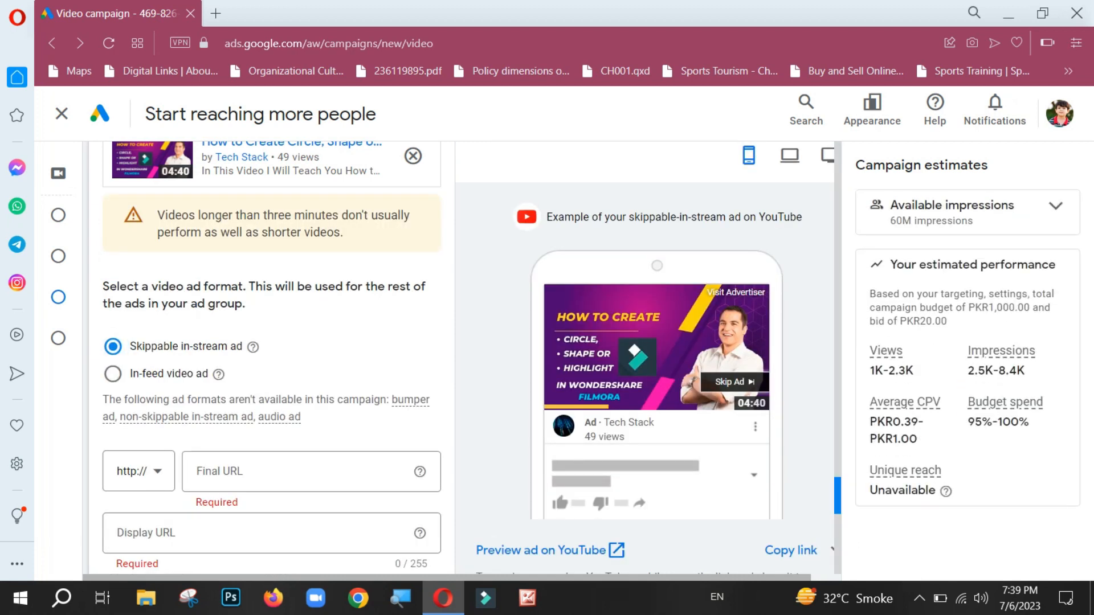
scroll(462, 357, down, 4)
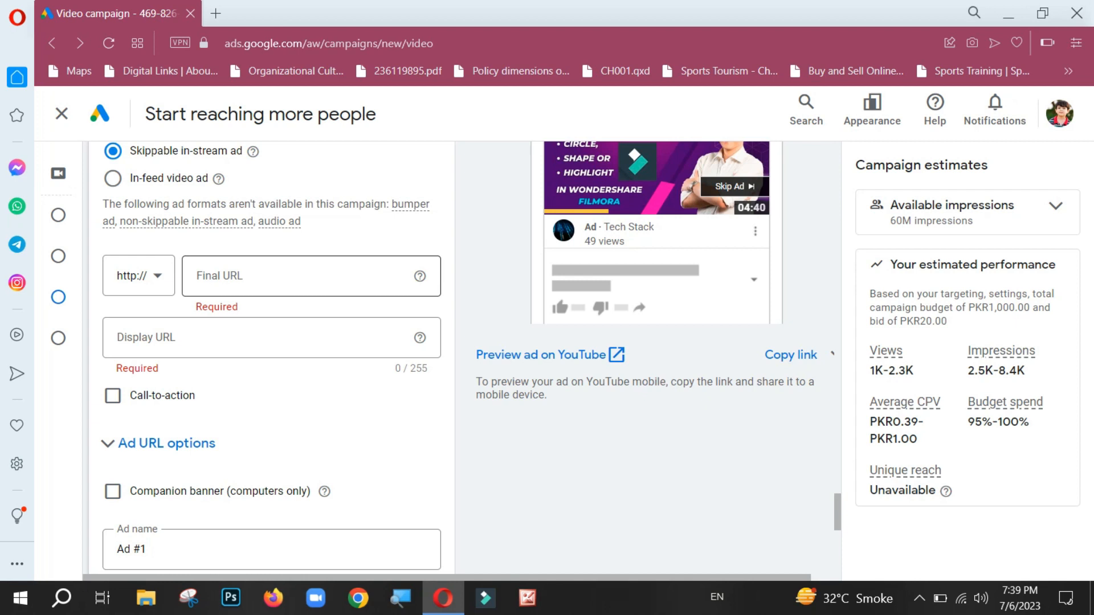
click(296, 277)
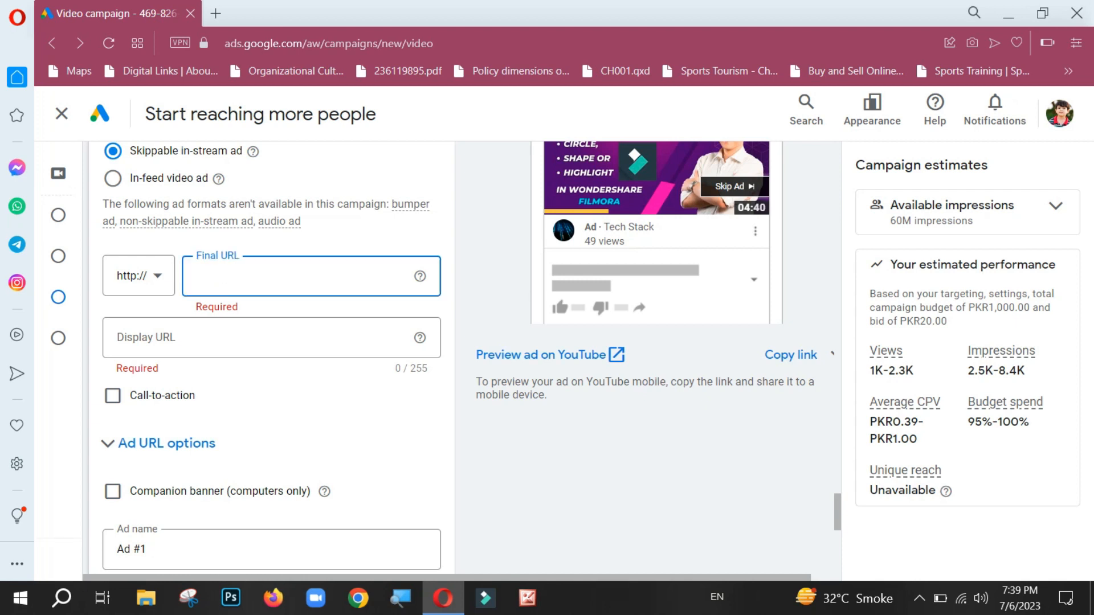
text(yout)
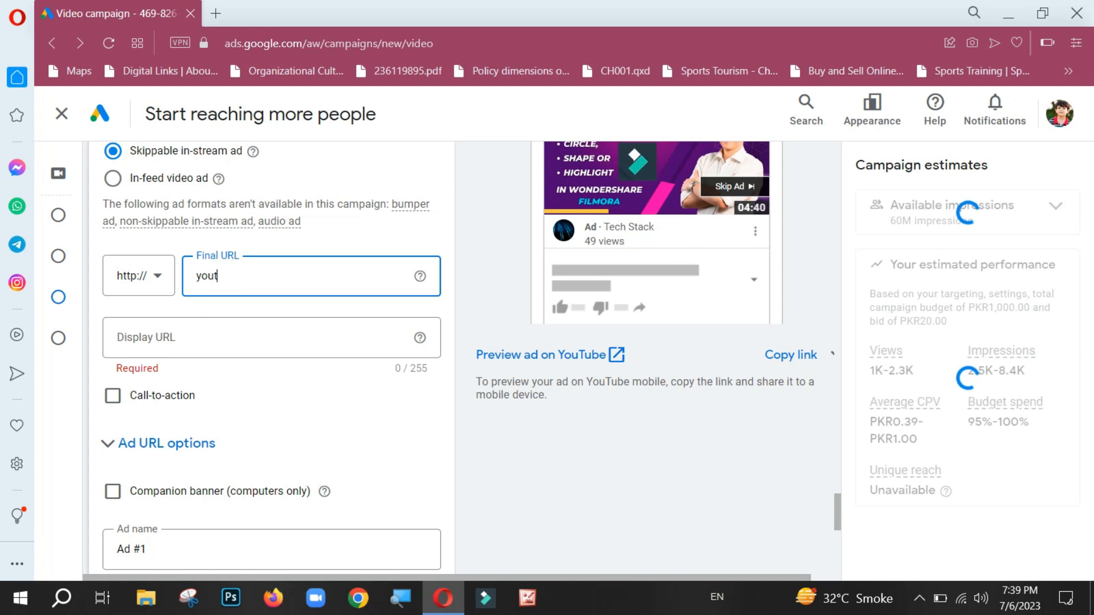
text(ube)
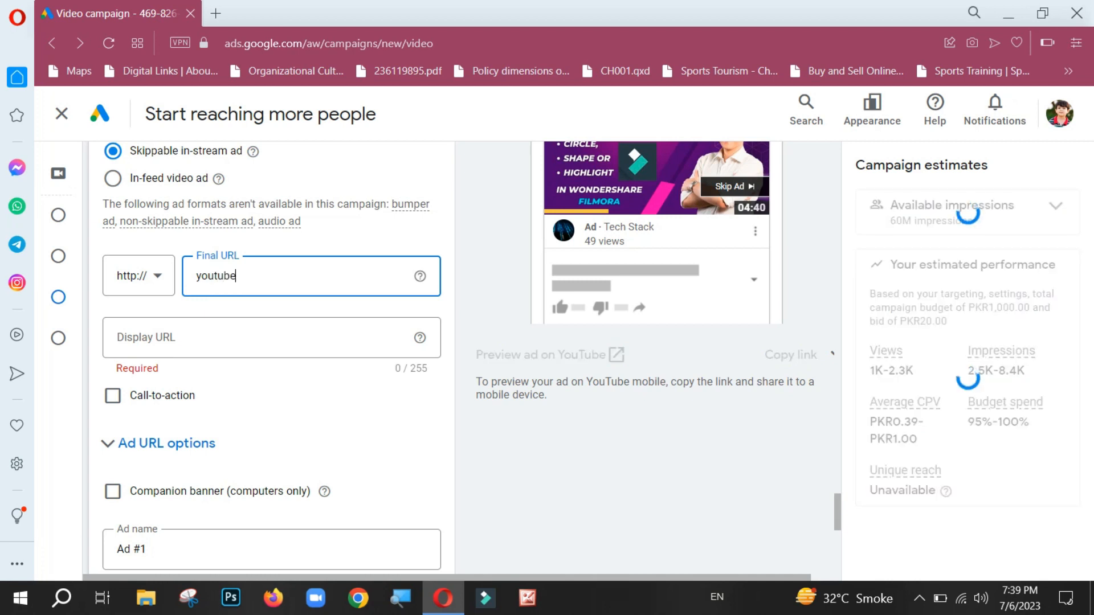
text(.com)
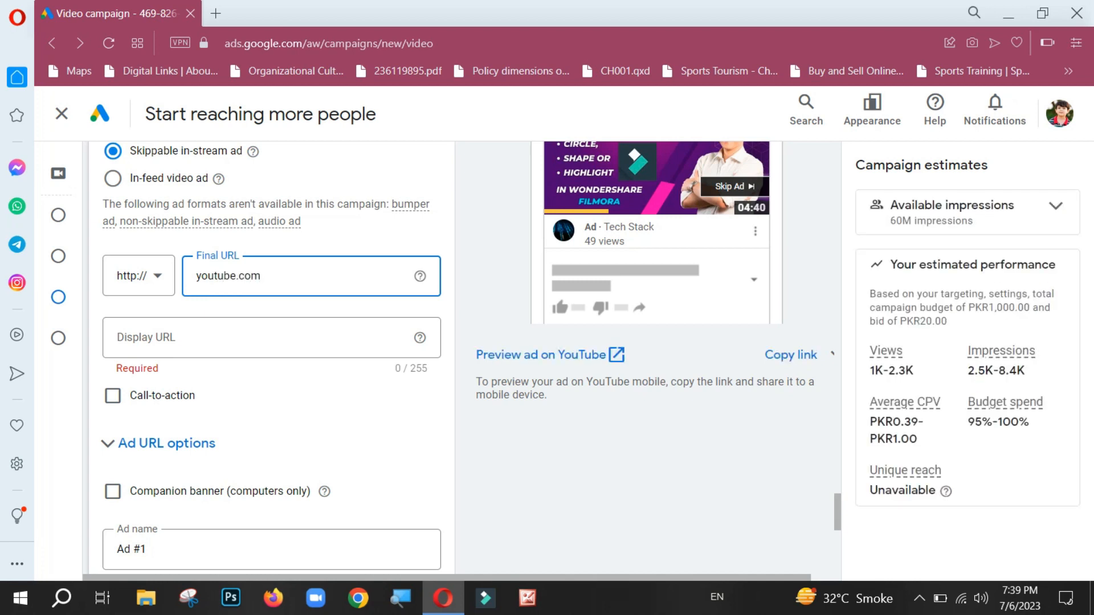
text(/techstack2000)
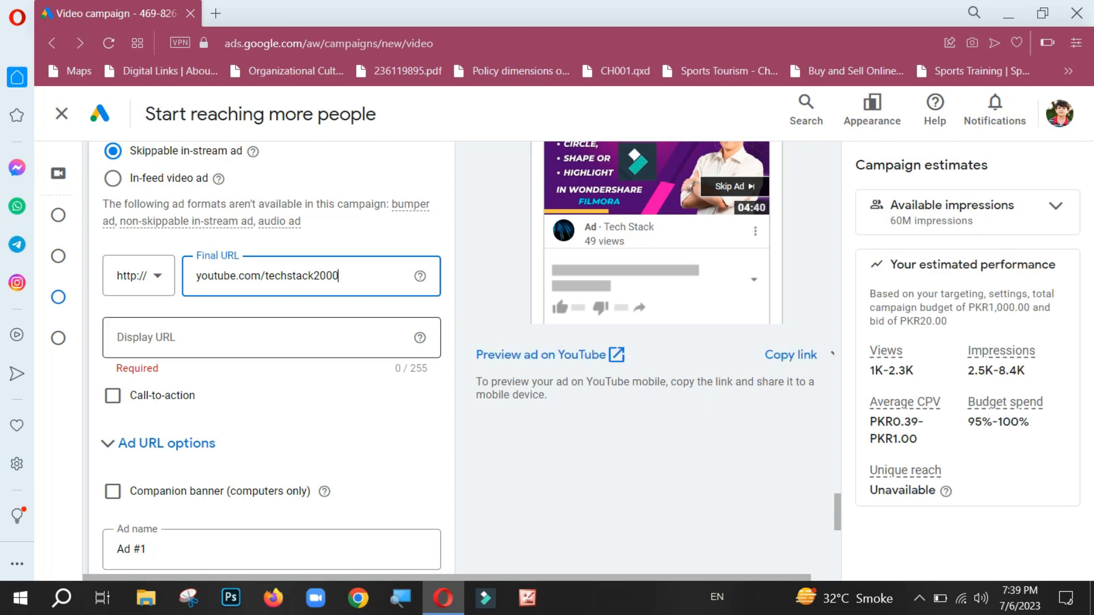
Step: Set the ad's display URL to "Subscribe"
click(234, 337)
text(S2000)
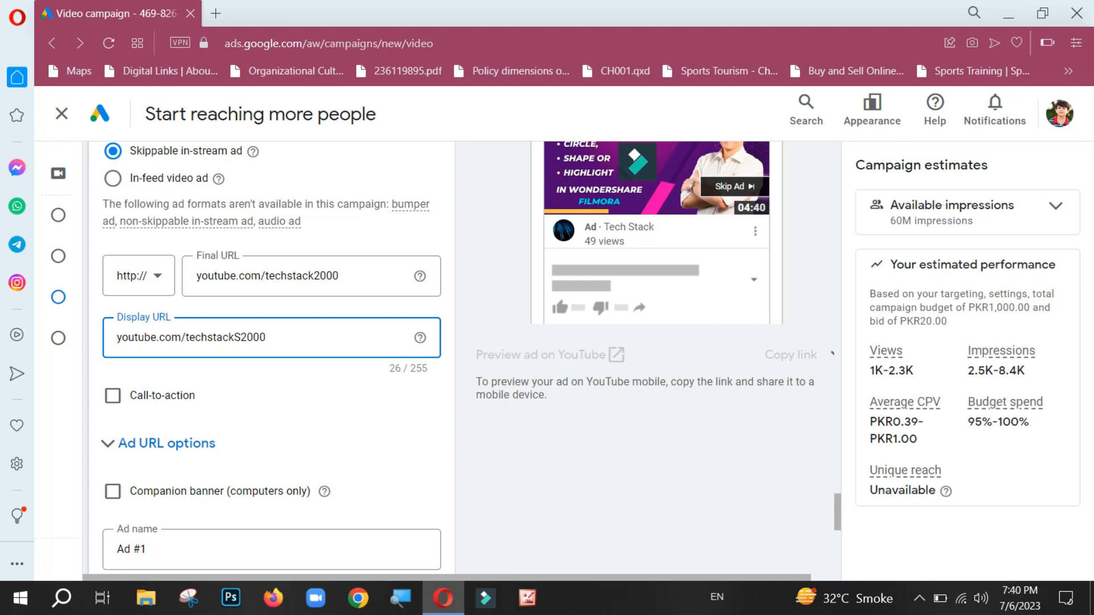
key(ctrl+a)
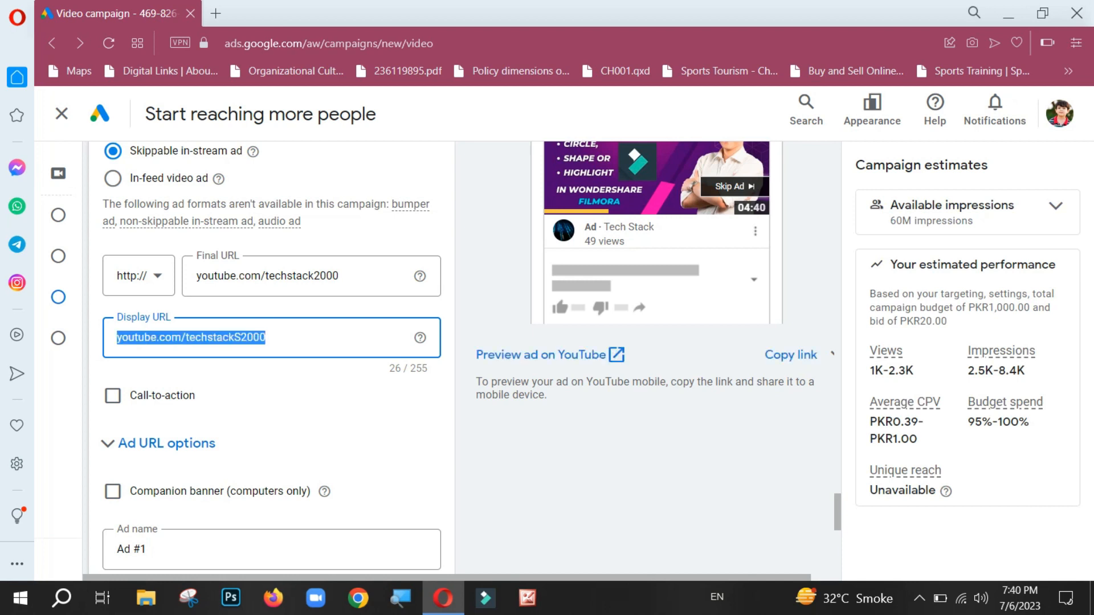
text(S)
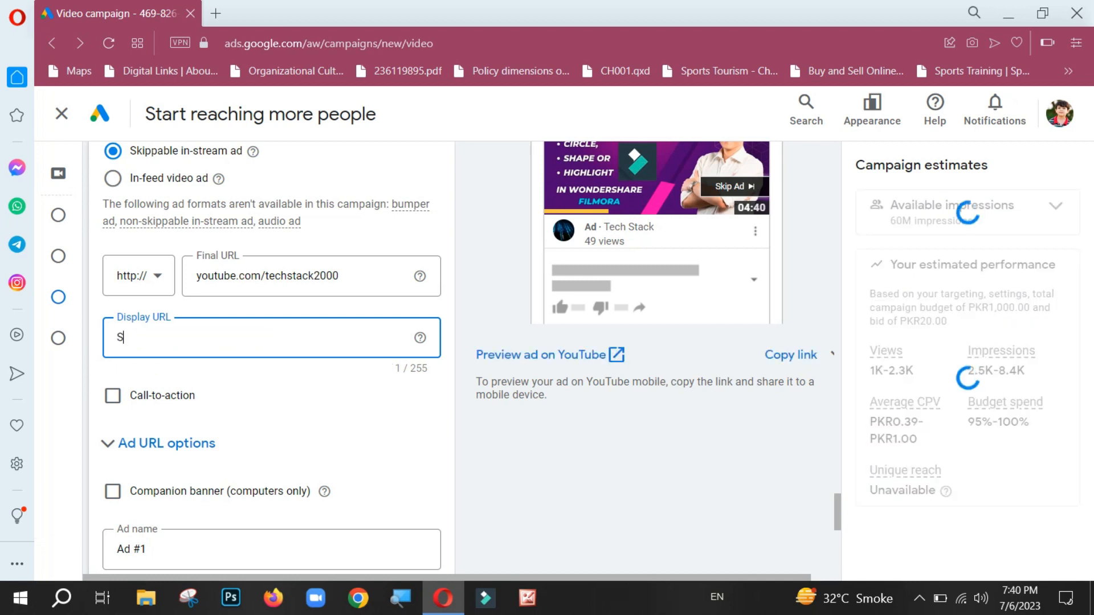
text(UBSRCIB)
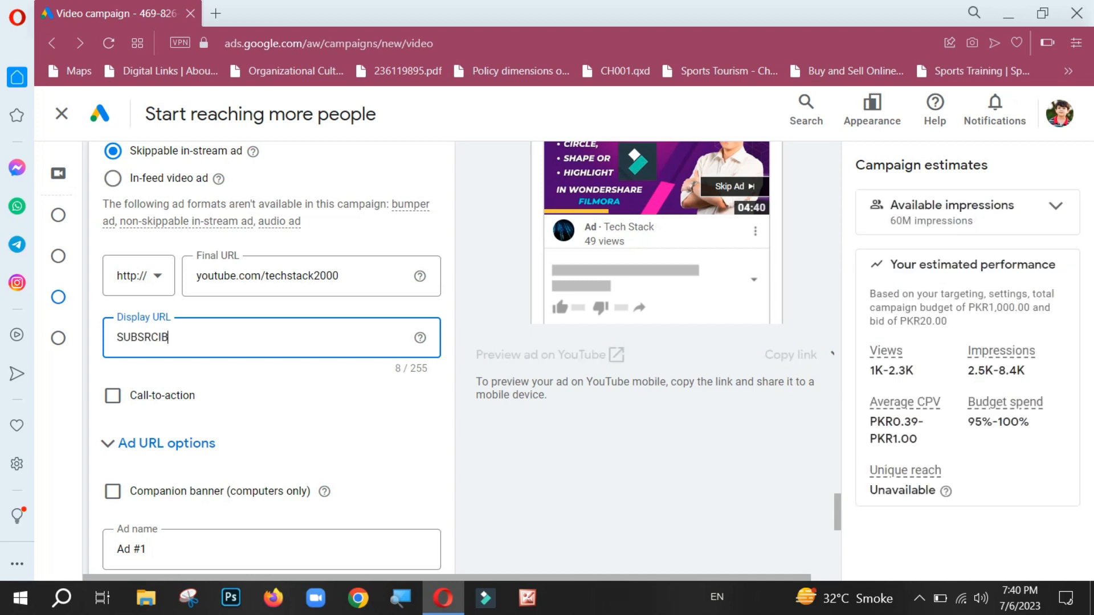
key(BackSpace)
key(BackSpace)
key(BackSpace)
key(BackSpace)
key(BackSpace)
key(BackSpace)
key(BackSpace)
text(ubsci)
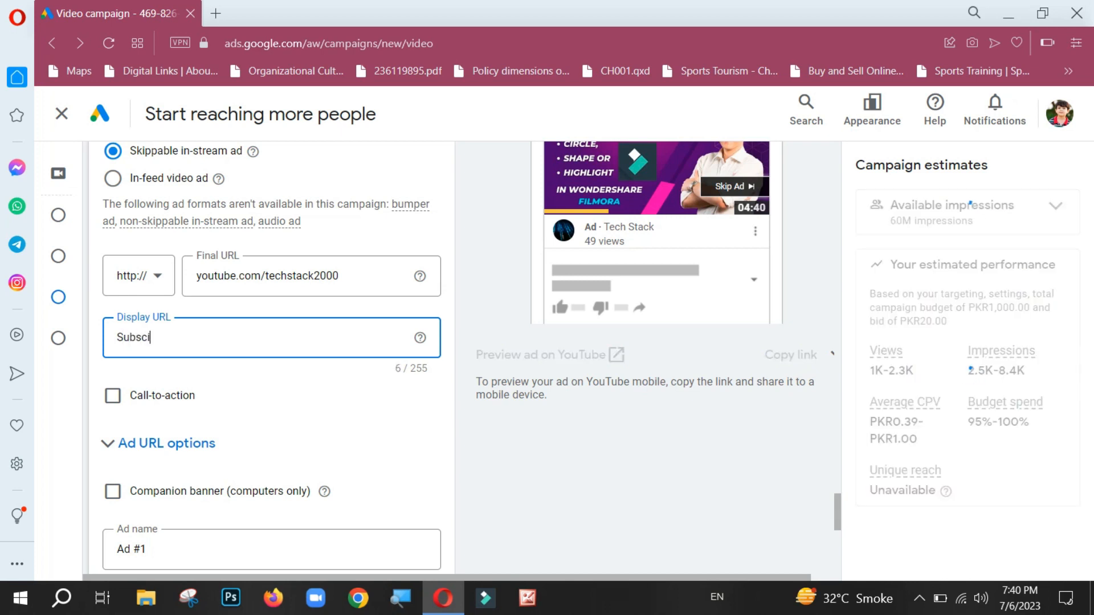
text(b)
key(BackSpace)
key(BackSpace)
text(rib)
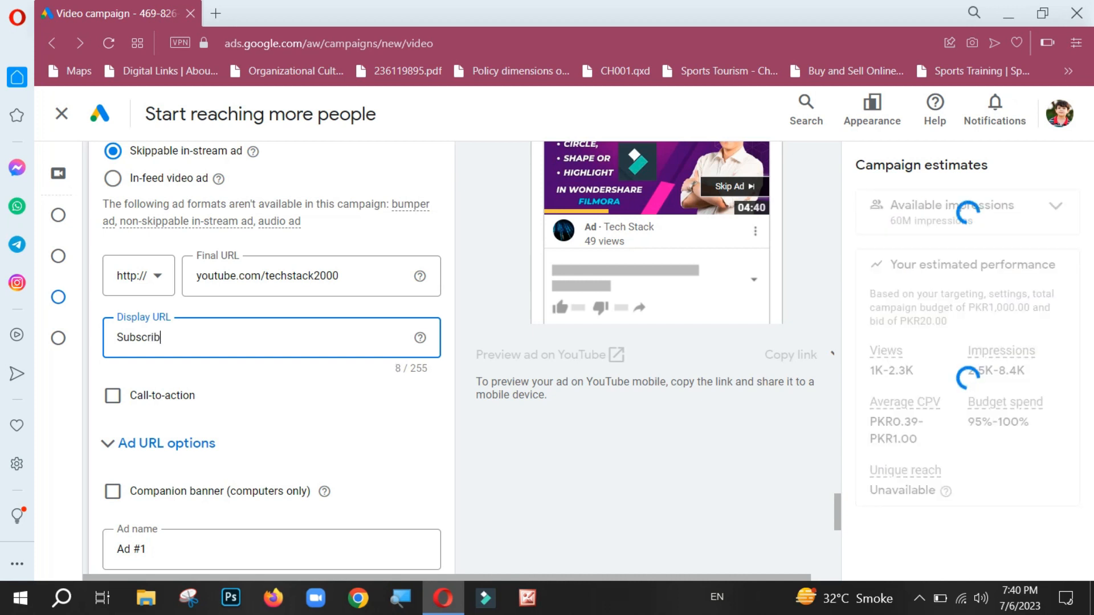
text(re)
key(BackSpace)
key(BackSpace)
text(e)
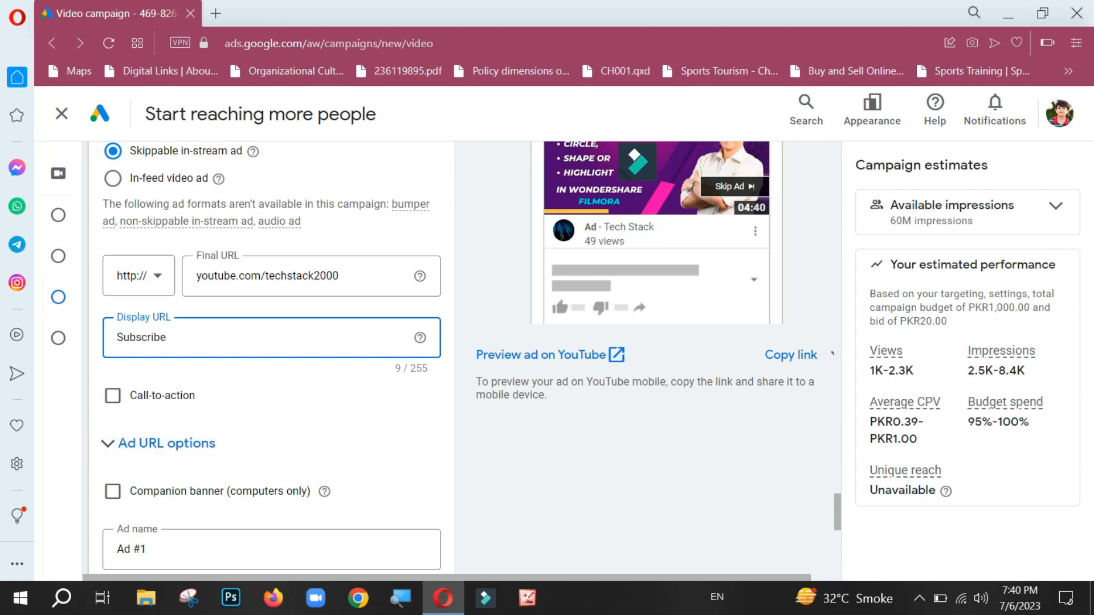
Step: Enable the ad's call-to-action and choose "Watch now" as its text
drag(838, 513, 838, 524)
click(113, 275)
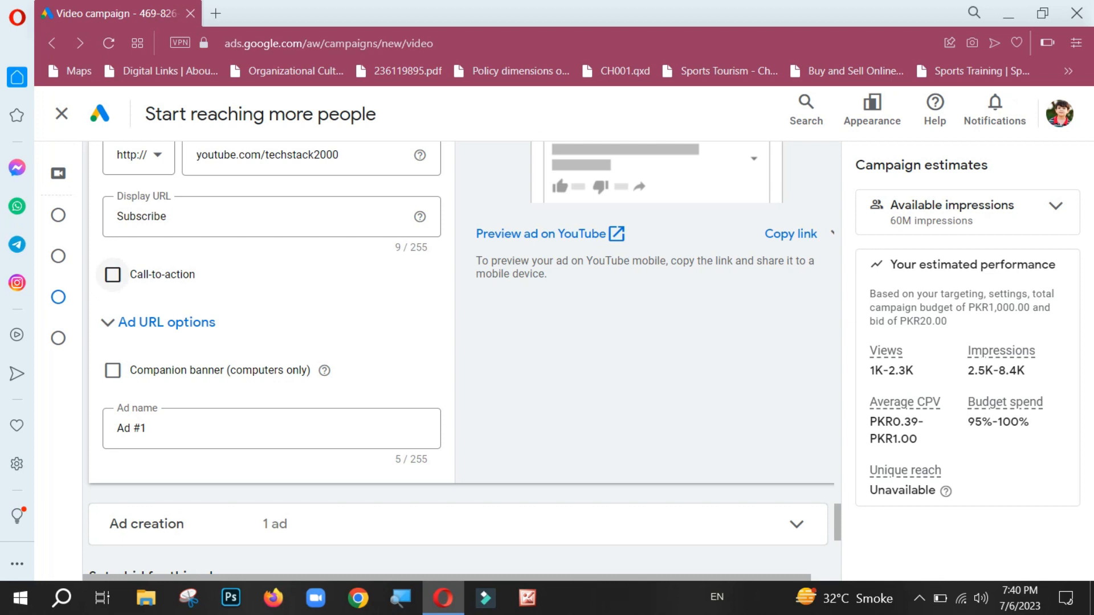
mouse_move(838, 512)
mouse_down()
mouse_move(838, 483)
mouse_move(838, 505)
mouse_up()
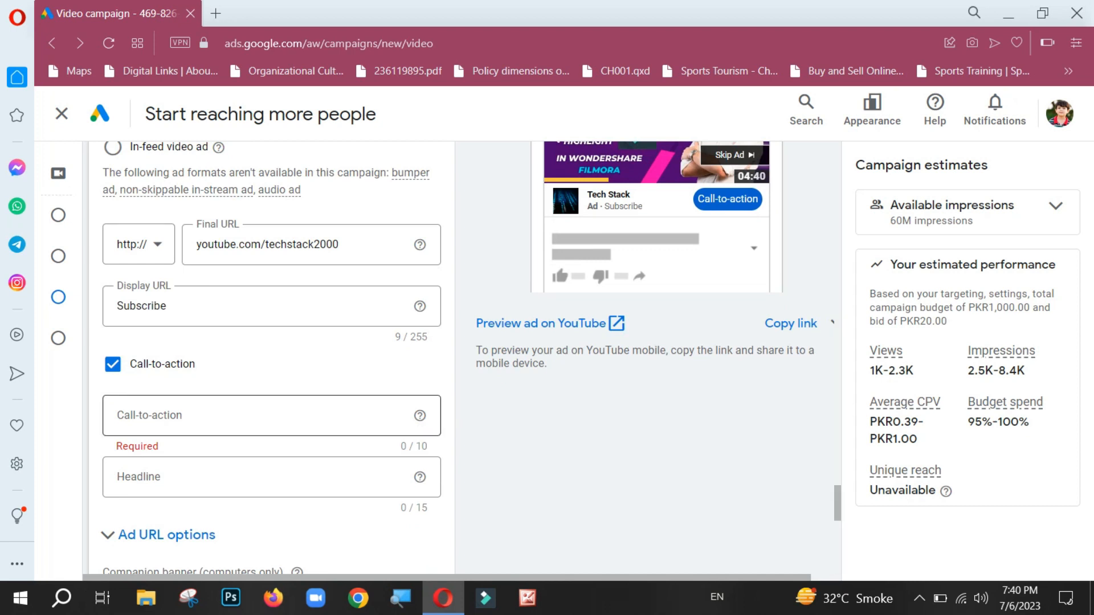
click(250, 416)
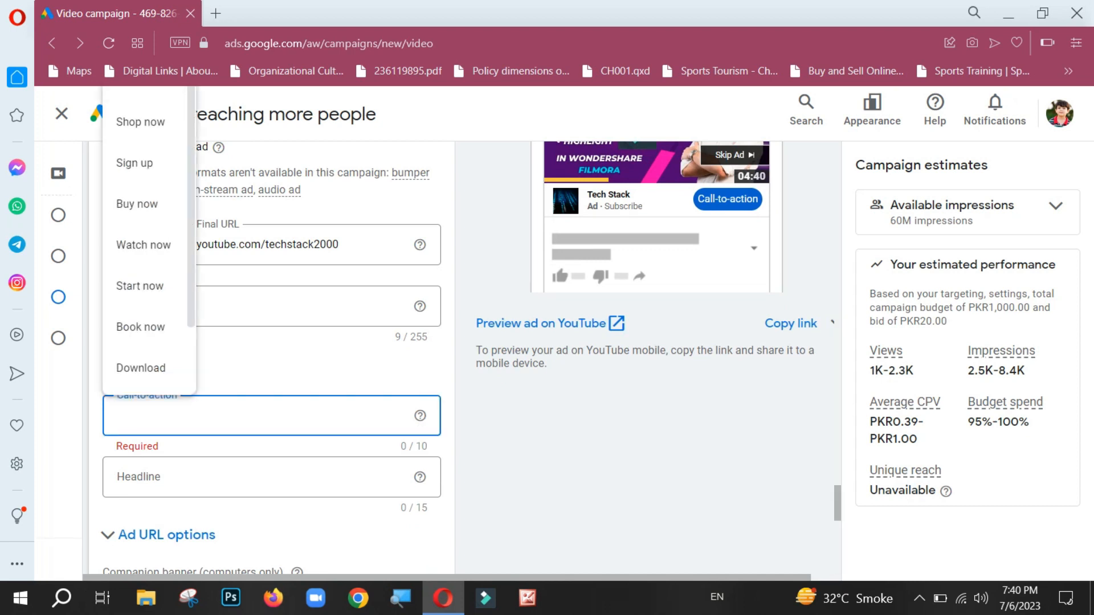
scroll(148, 239, down, 2)
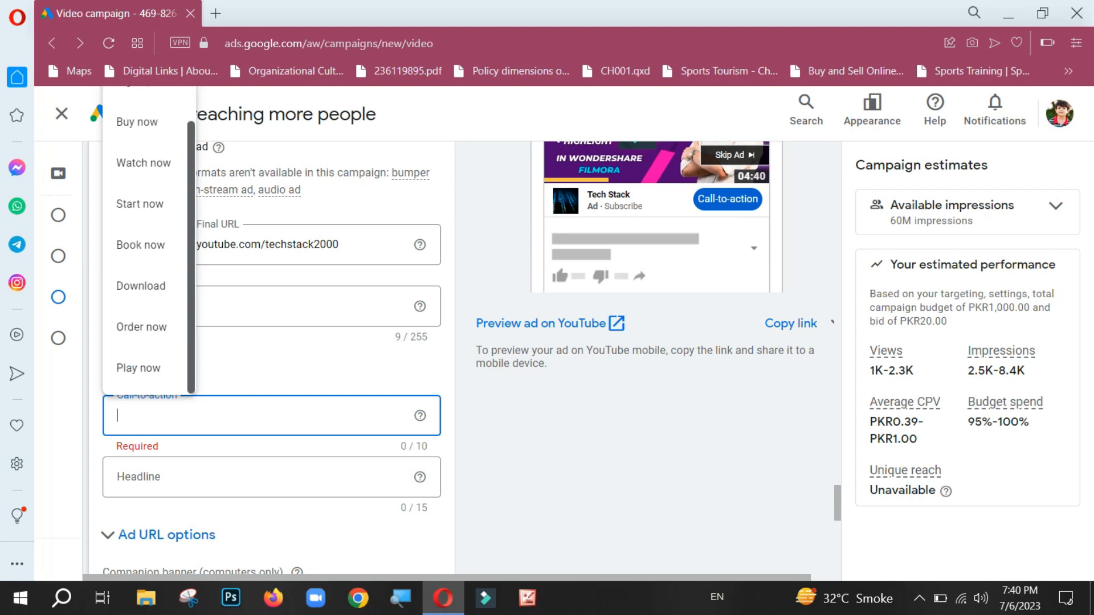
scroll(148, 240, up, 2)
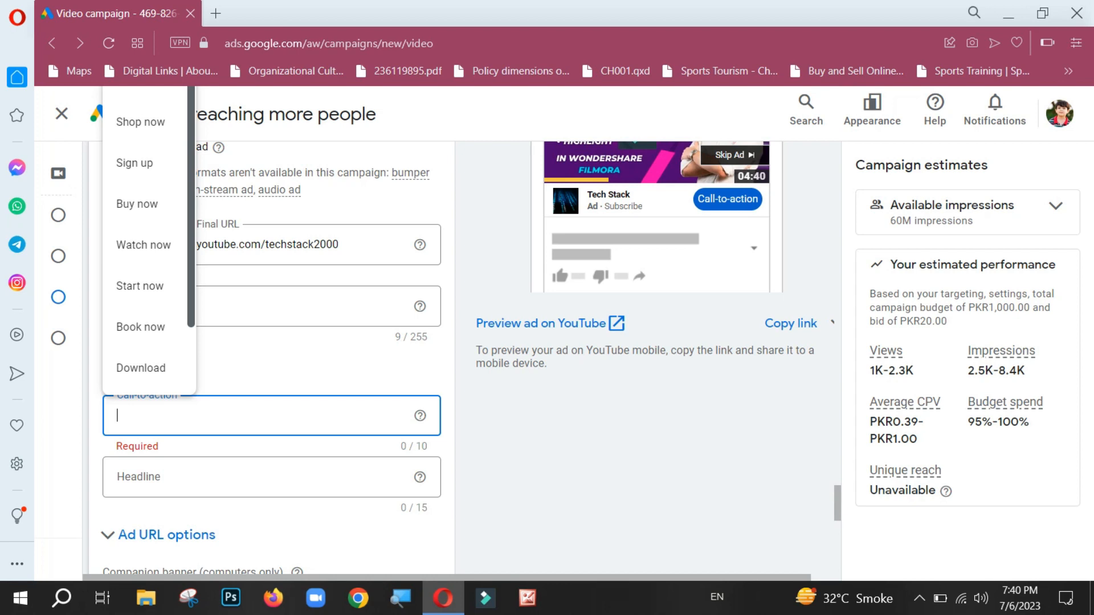
click(144, 245)
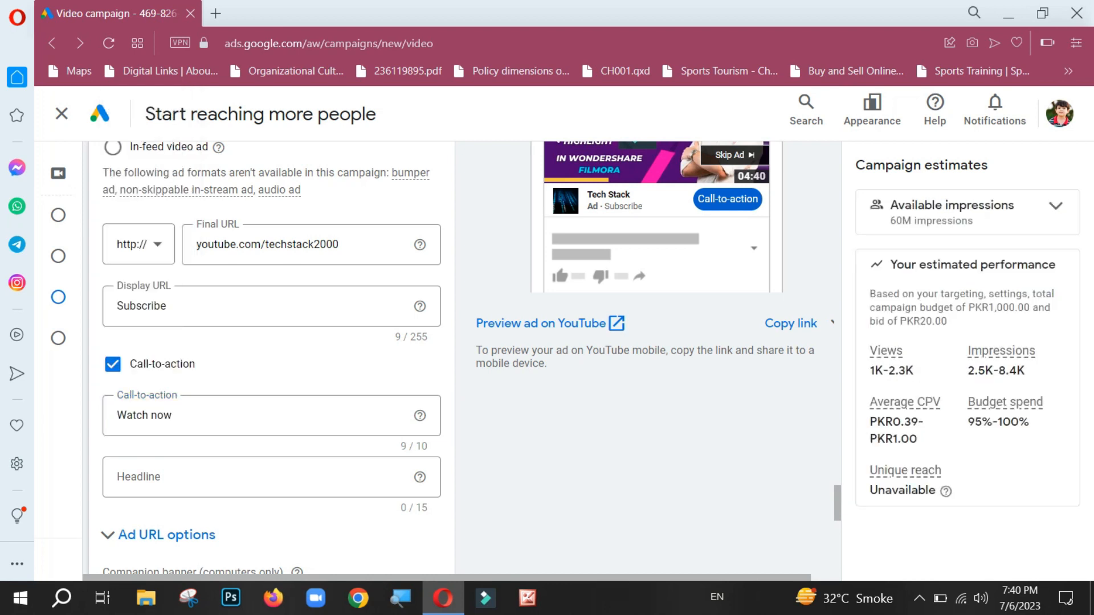
Step: Enter "Subscribe" as the ad's headline
click(193, 477)
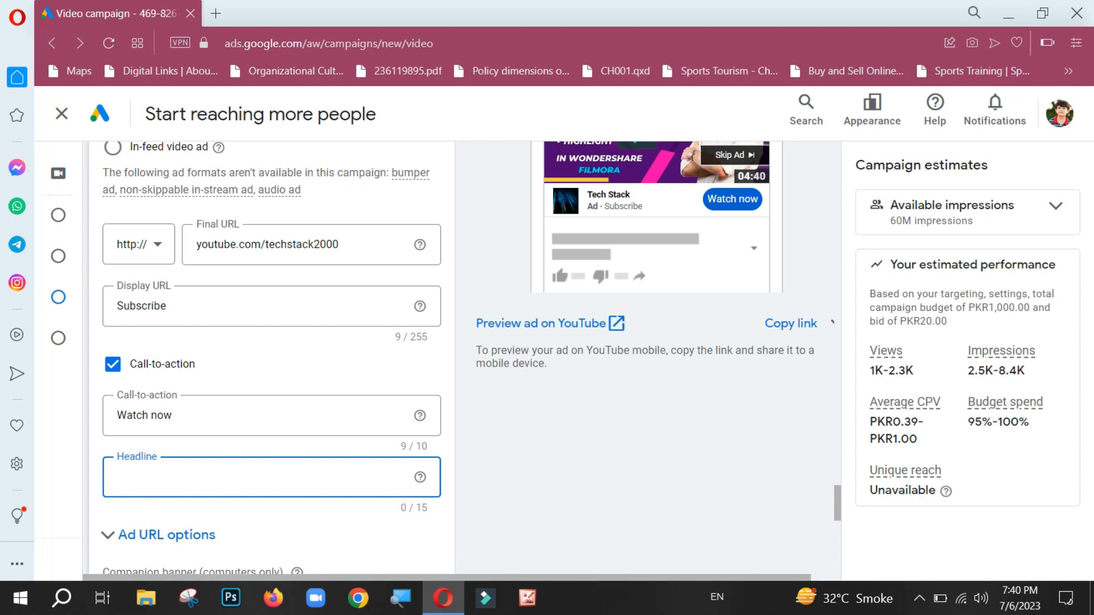
text(Subscri)
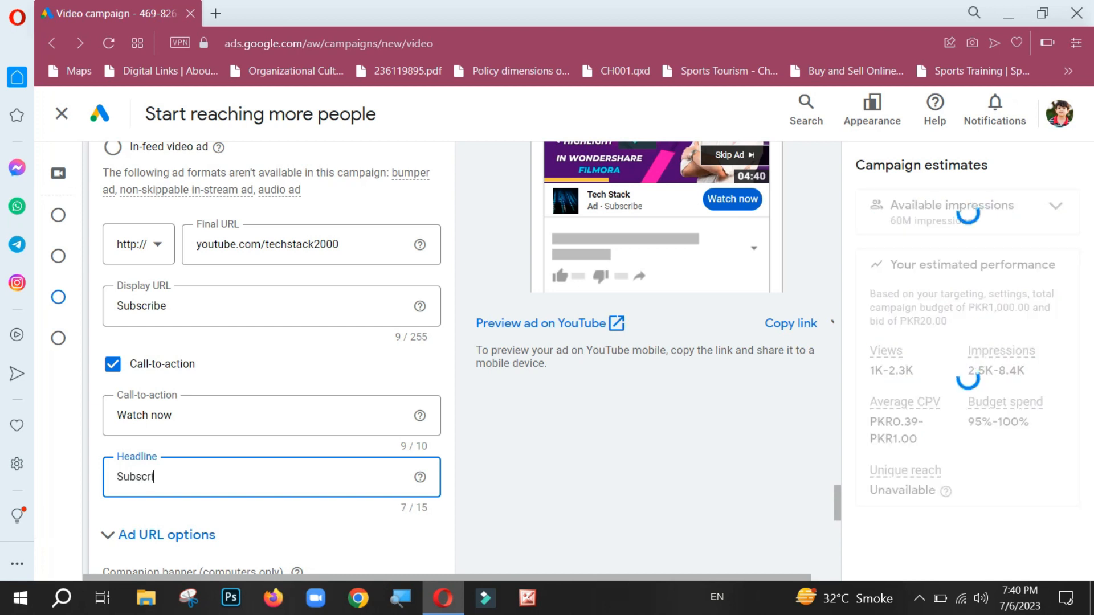
text(be)
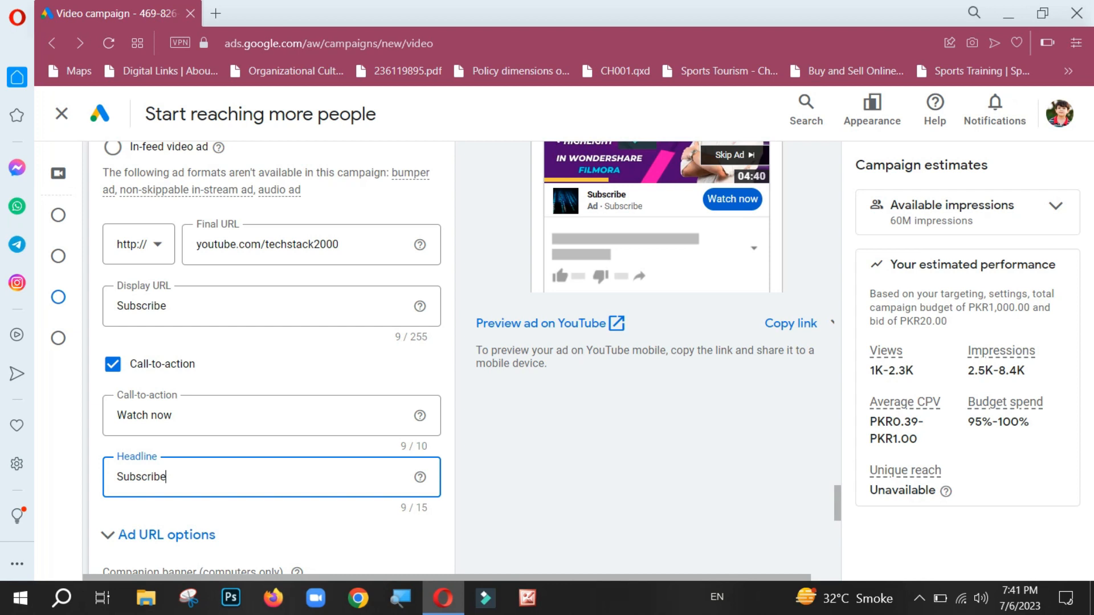
Step: Replace the ad's headline with "Tech Stack"
key(ctrl+a)
text(T)
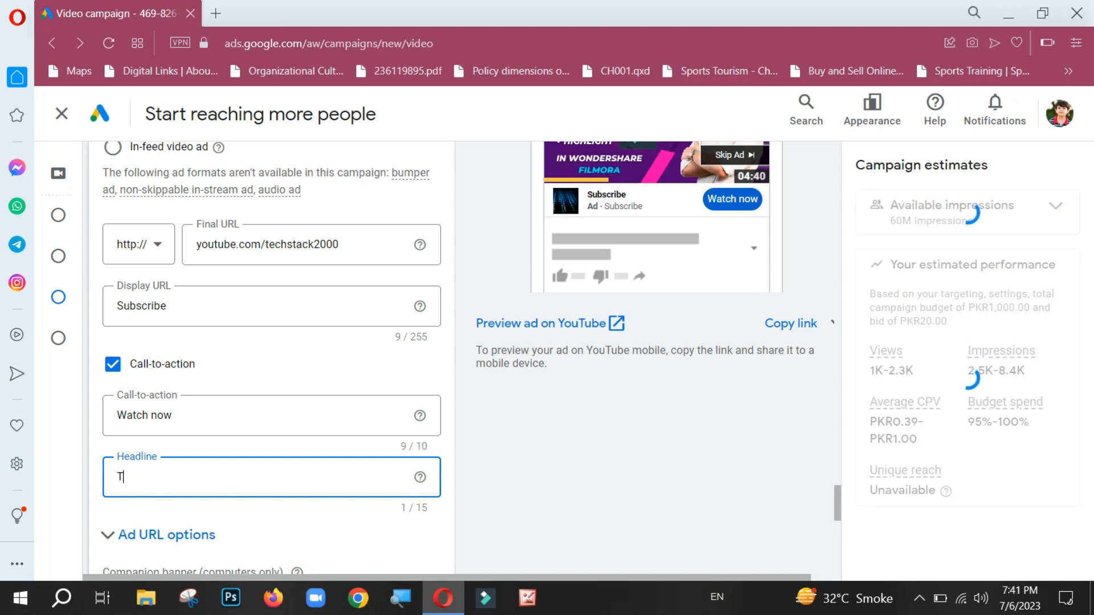
text(ech Stack)
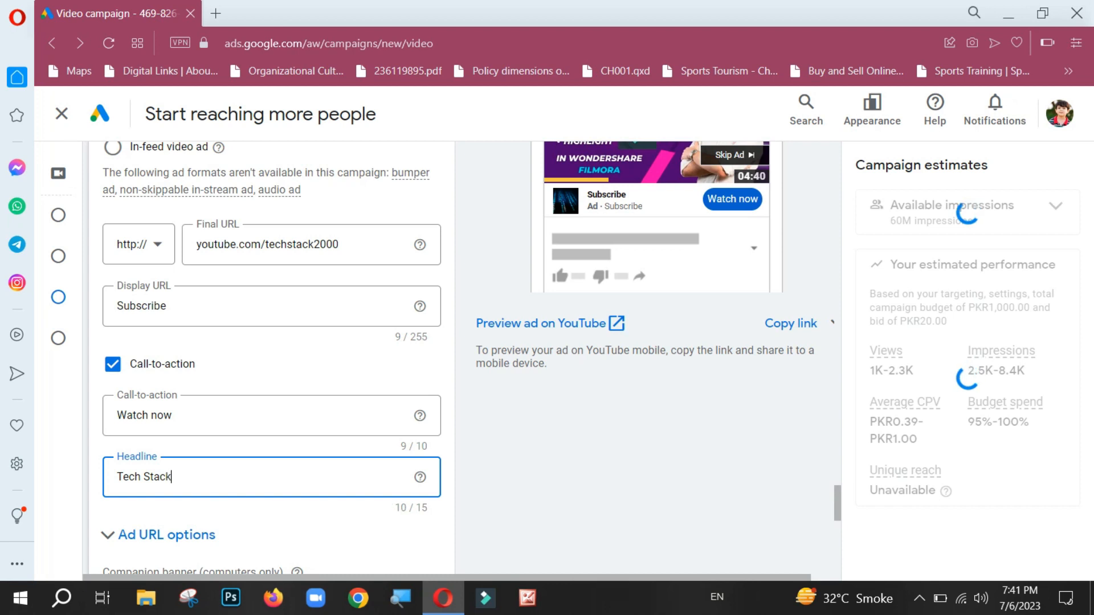
key(Tab)
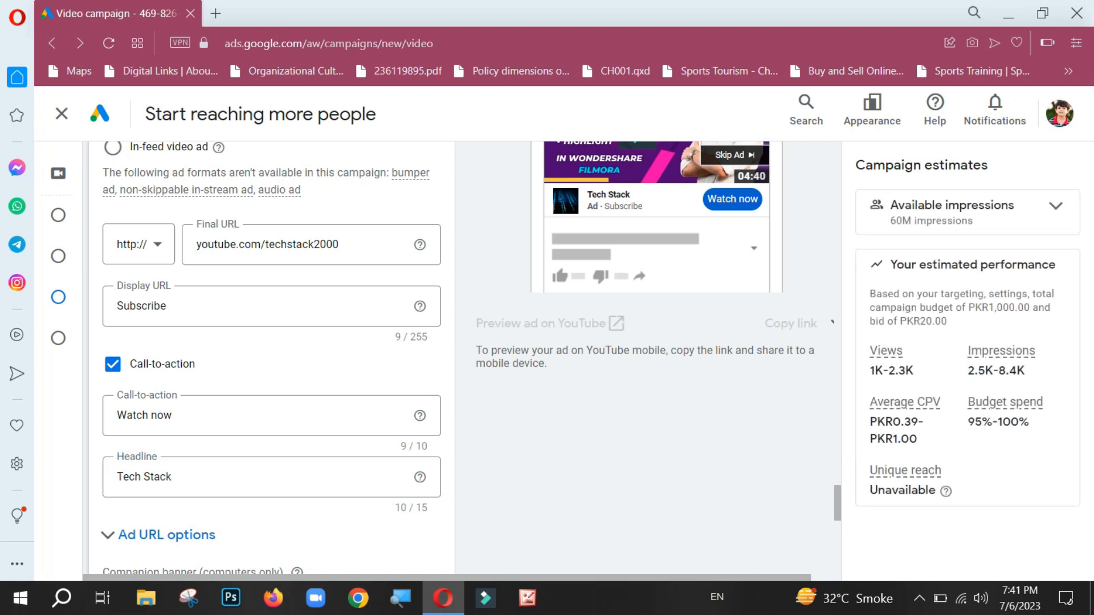
Step: Set the ad group's maximum CPV bid to PKR 2
scroll(456, 359, down, 9)
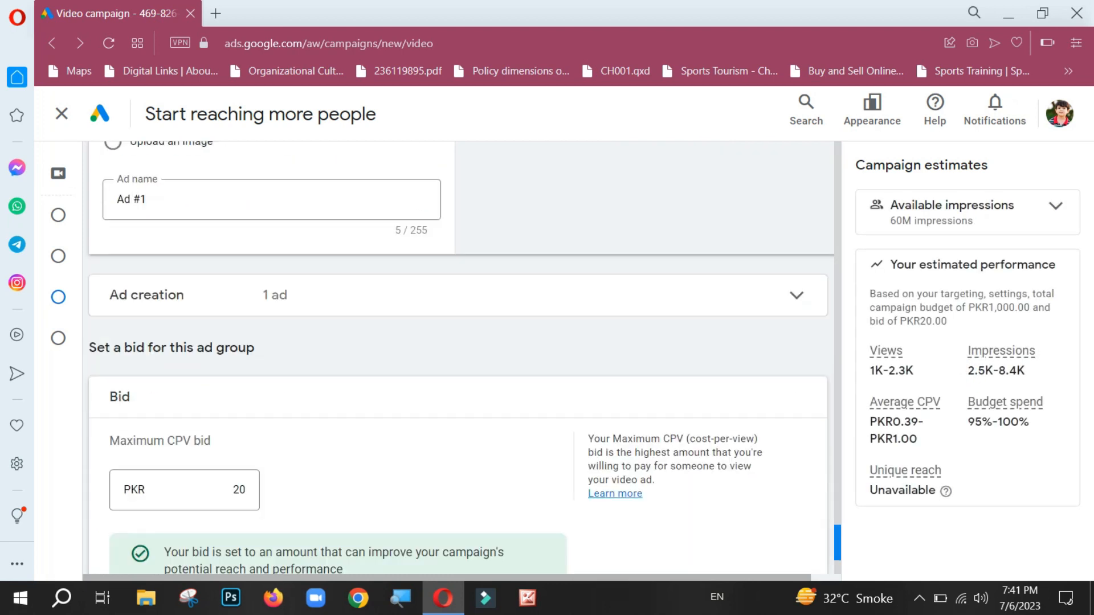
scroll(456, 359, down, 3)
scroll(456, 359, up, 3)
scroll(456, 359, down, 2)
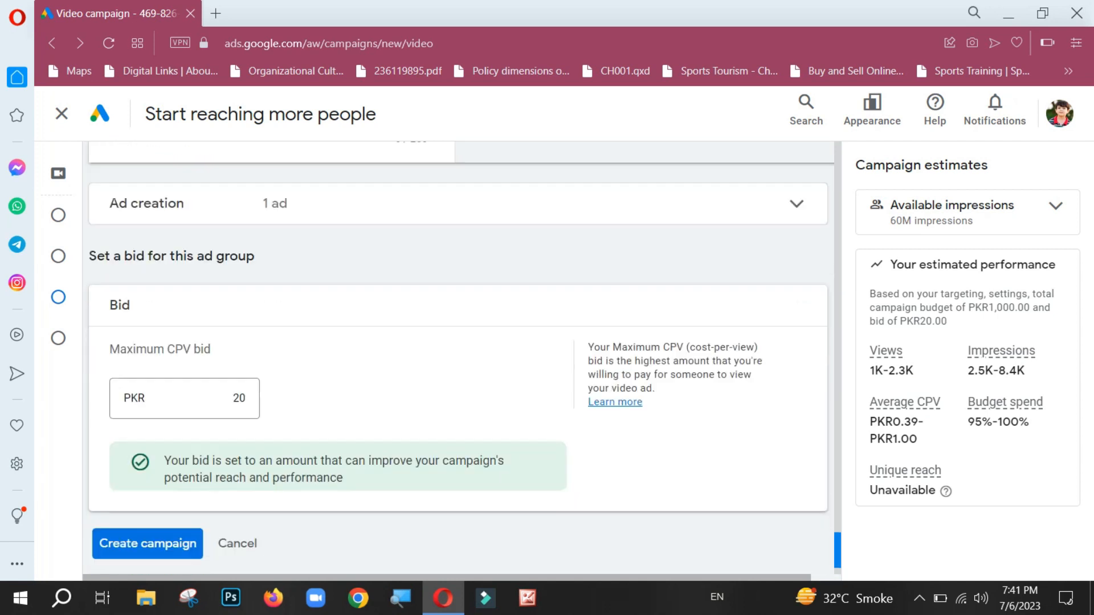
scroll(456, 360, up, 5)
scroll(456, 359, down, 6)
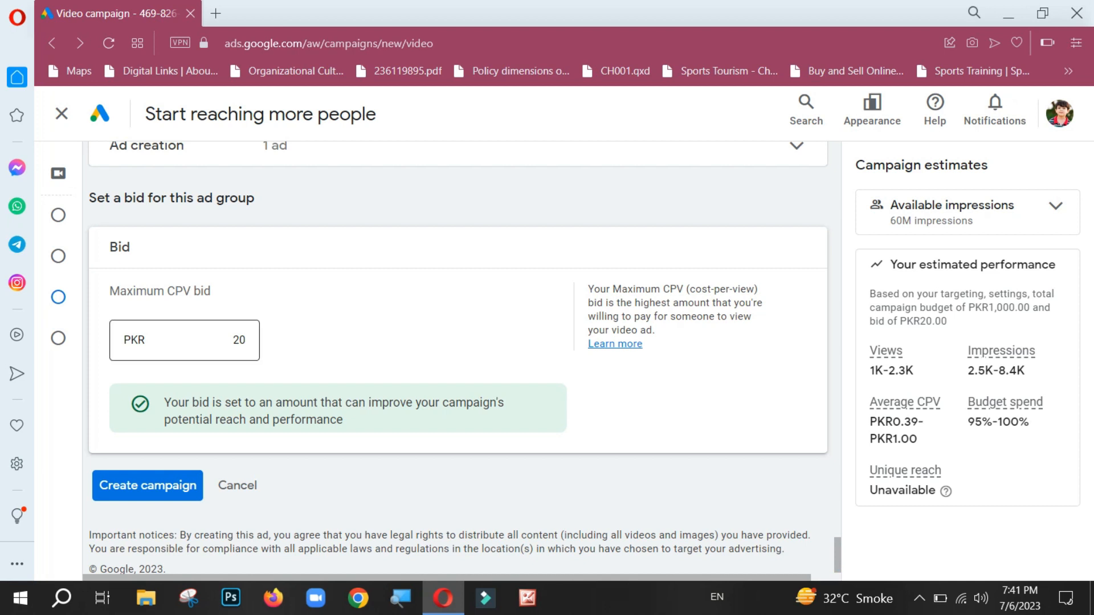
drag(233, 340, 246, 340)
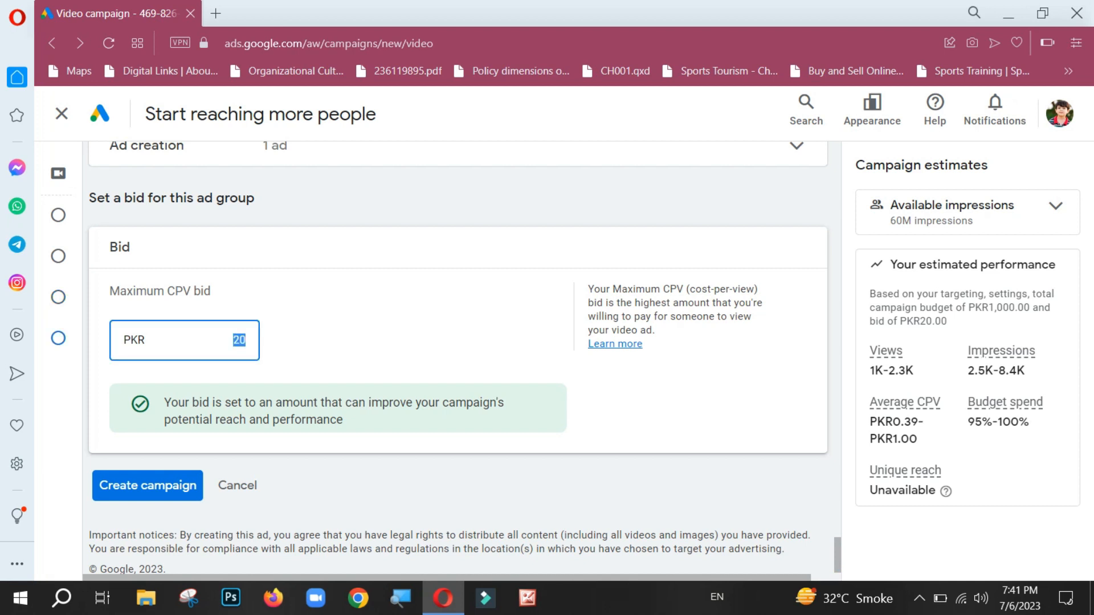
key(BackSpace)
text(2)
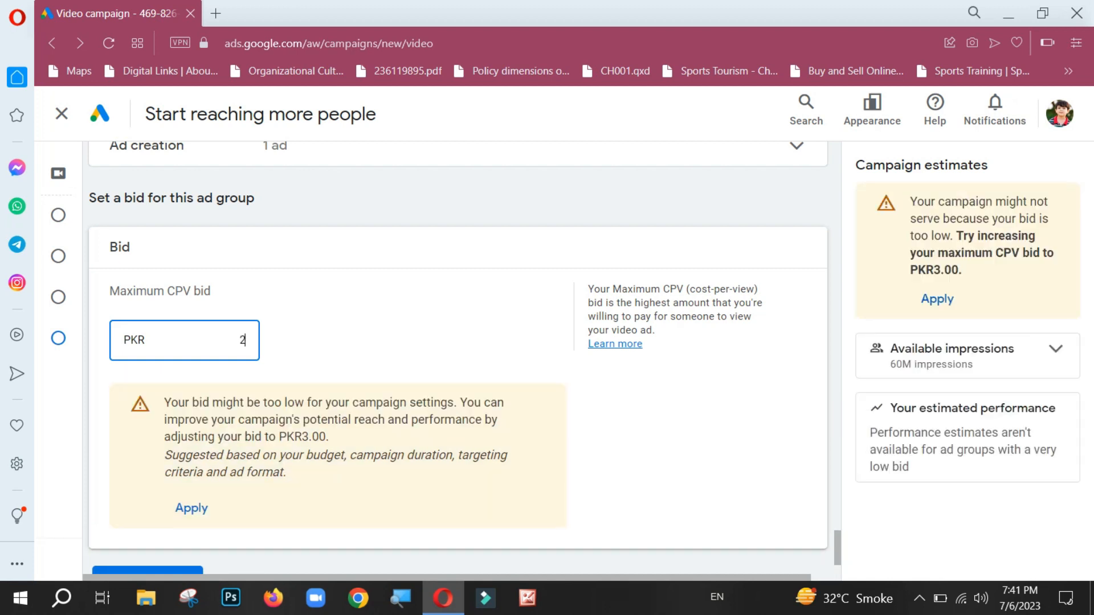
Step: Raise the ad group's maximum CPV bid to PKR 3
double_click(240, 340)
text(3)
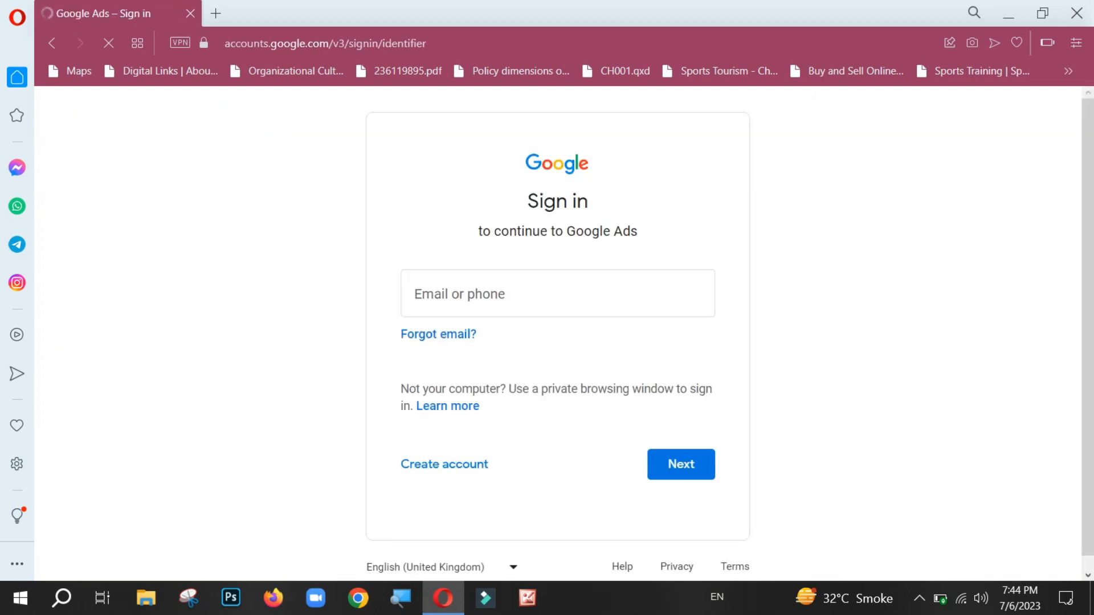
Step: Close the browser window showing the Google Ads sign-in page
click(1076, 13)
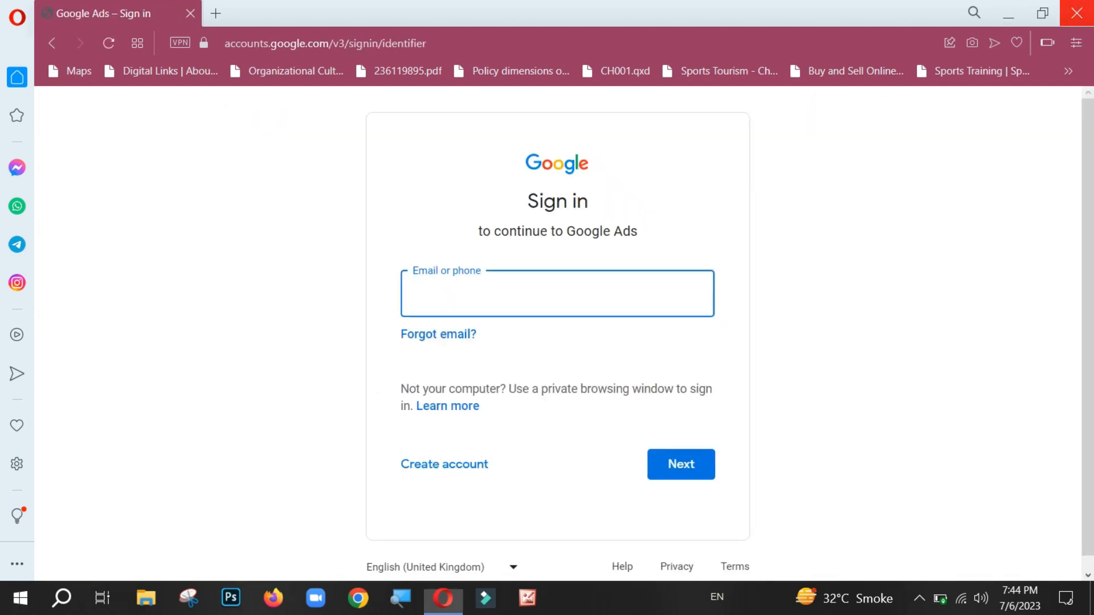